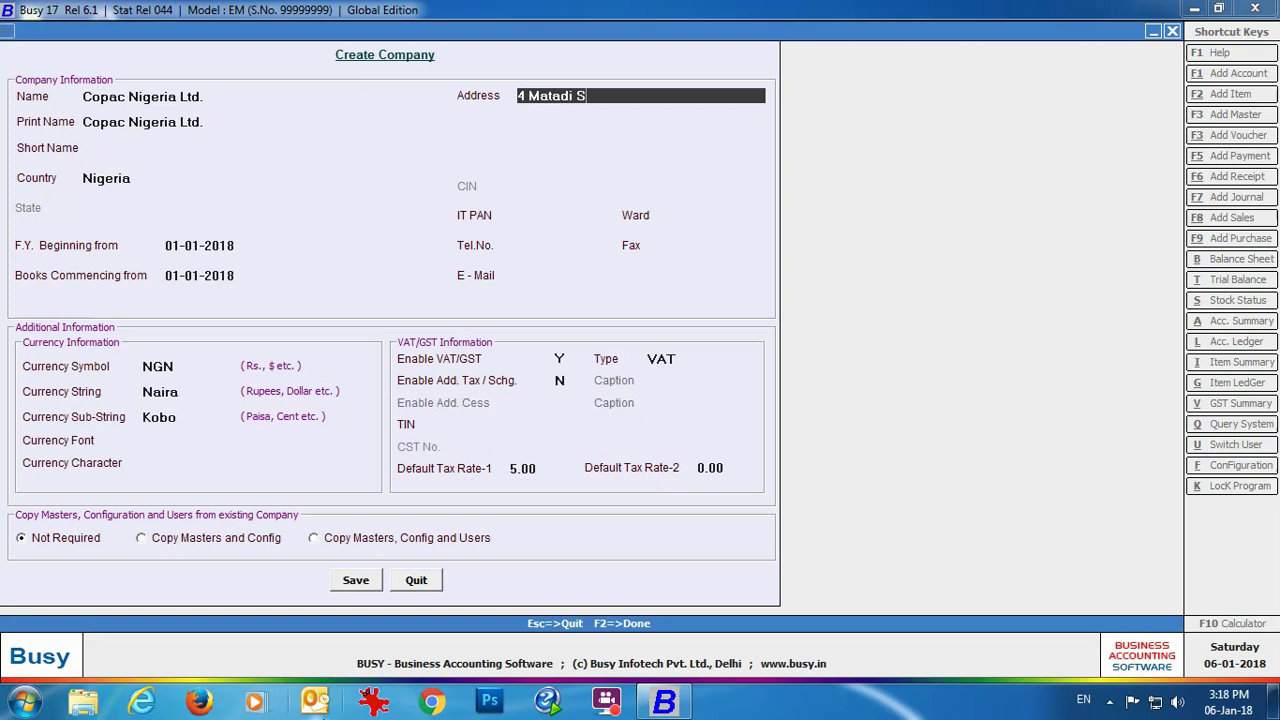
Step: Enter the remaining three lines of the company's Ogba postal address
key(Return)
text(Plot 8c Metal Box Road,)
key(Return)
text(Off Acme Road Ogba,)
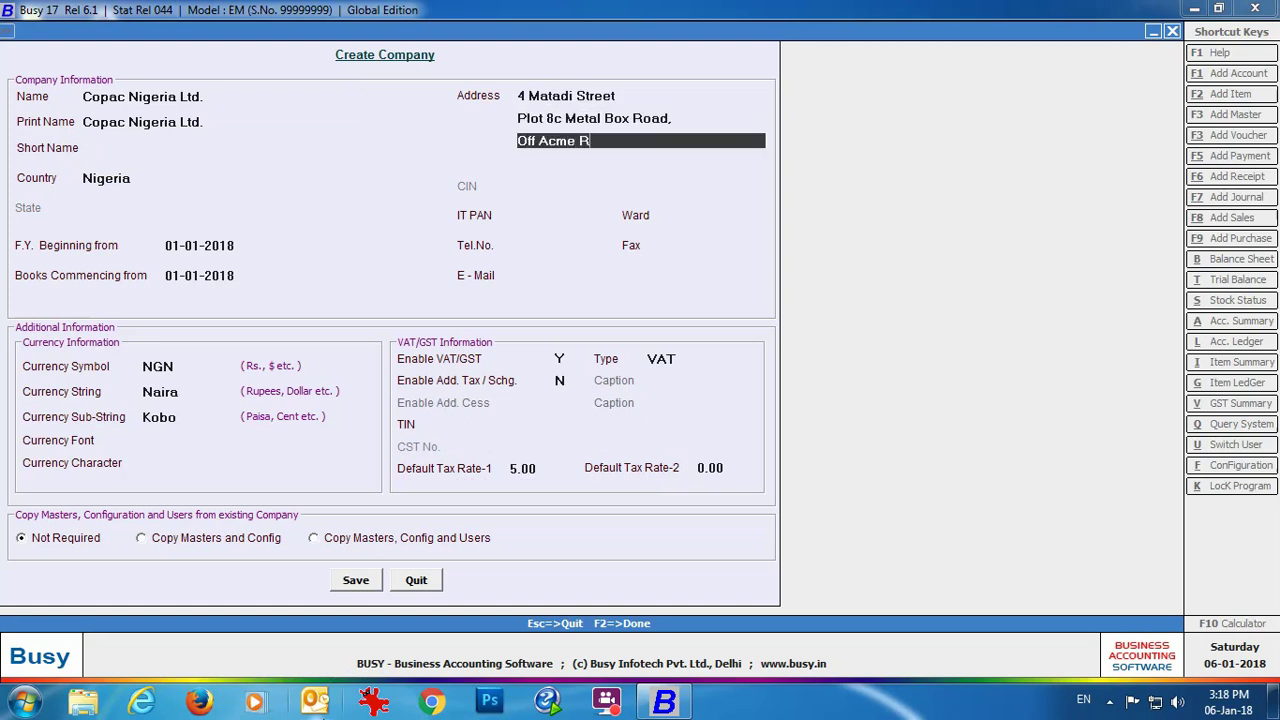
key(Return)
text(Nigeria 23401)
Step: Fill in the company's IT PAN, telephone number and e-mail address
key(Return)
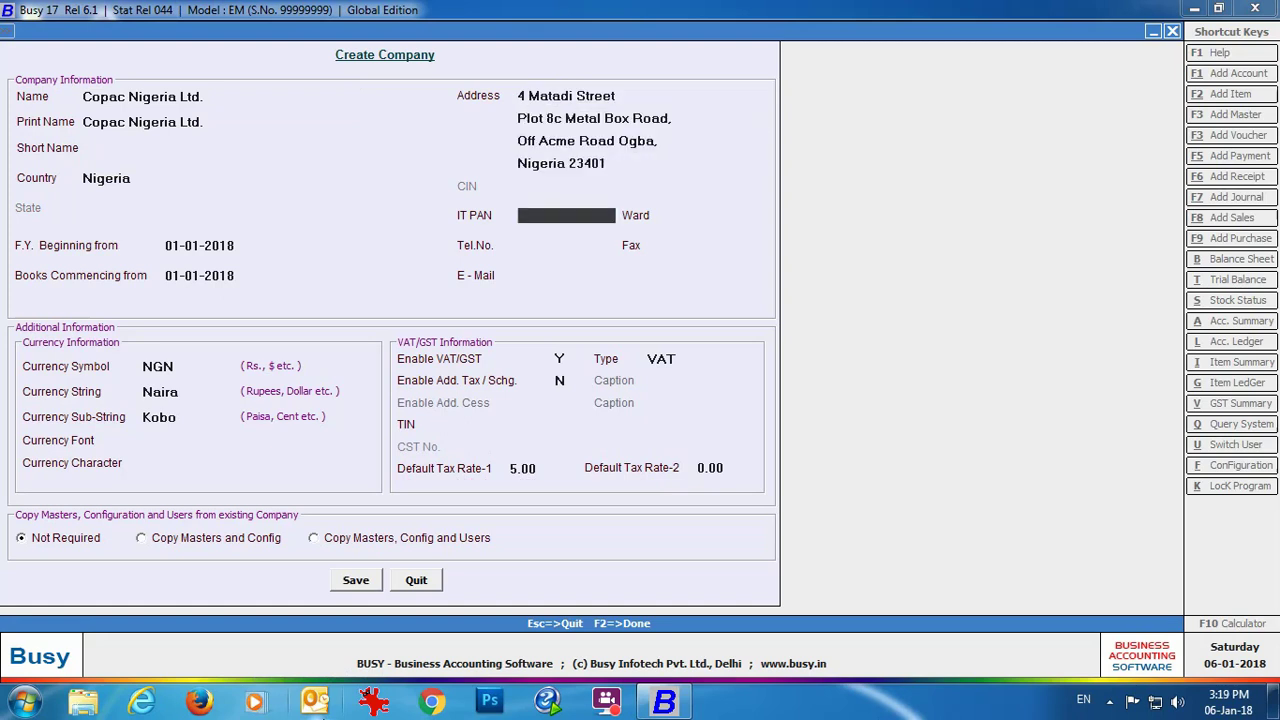
text(XXXXXXXX)
key(Return)
key(Return)
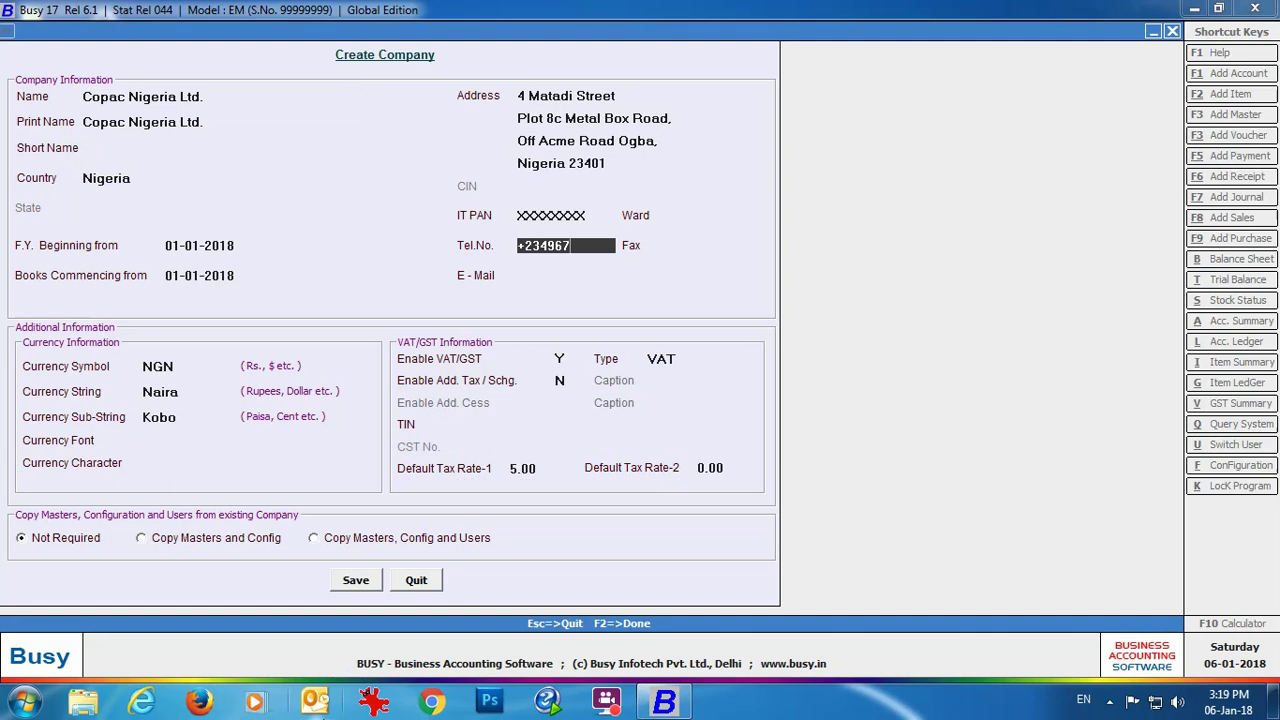
key(Return)
key(Return)
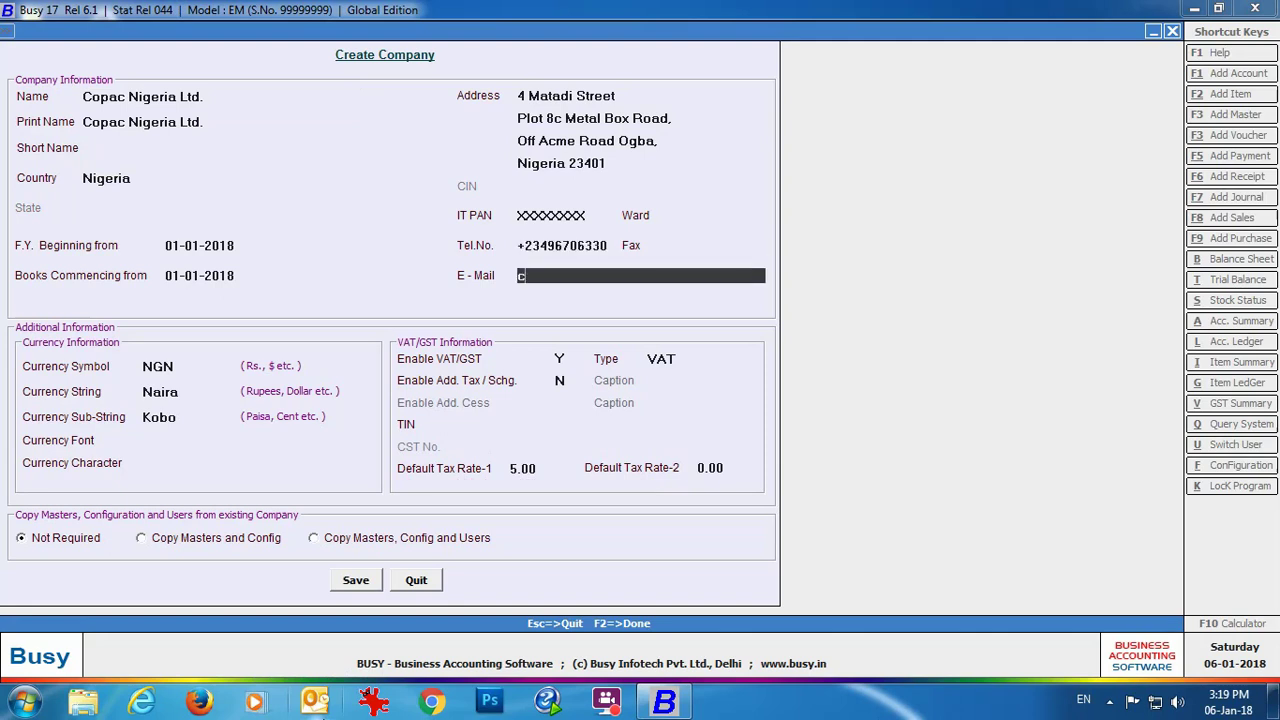
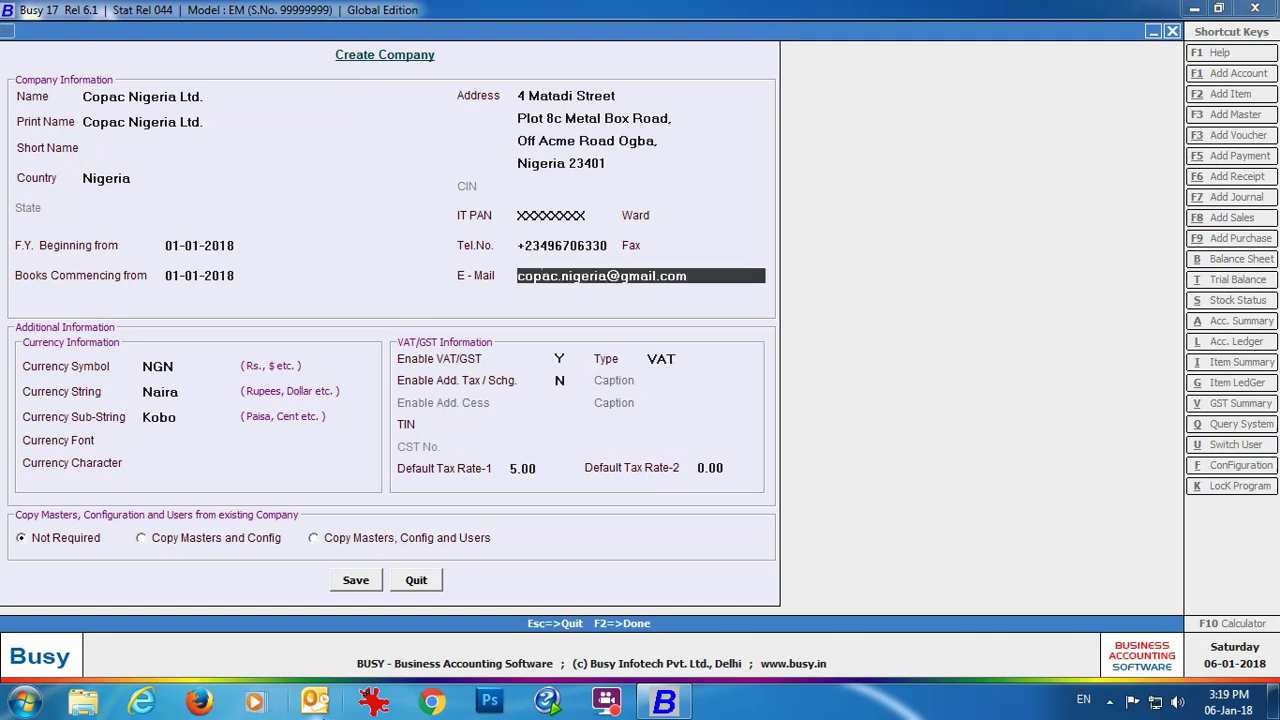
key(Return)
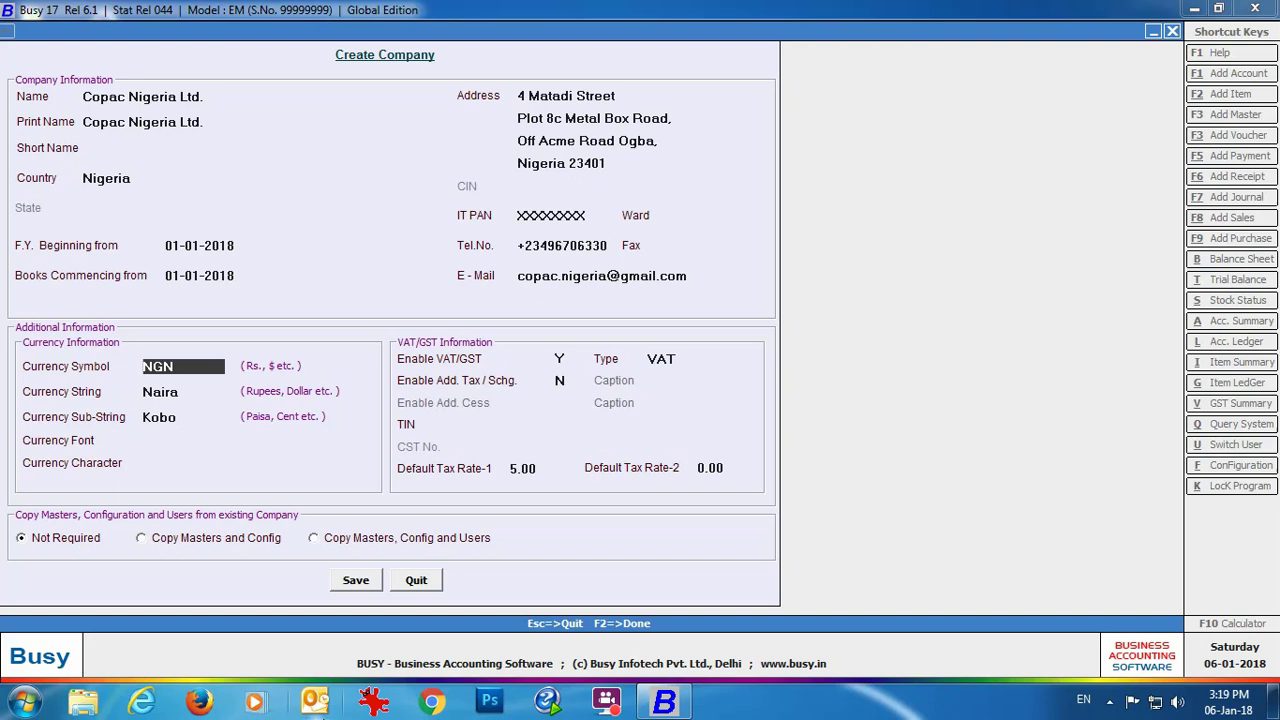
Step: Keep NGN currency, leave additional tax/surcharge at N, and enter the company's TIN
key(Return)
key(Return)
key(Return)
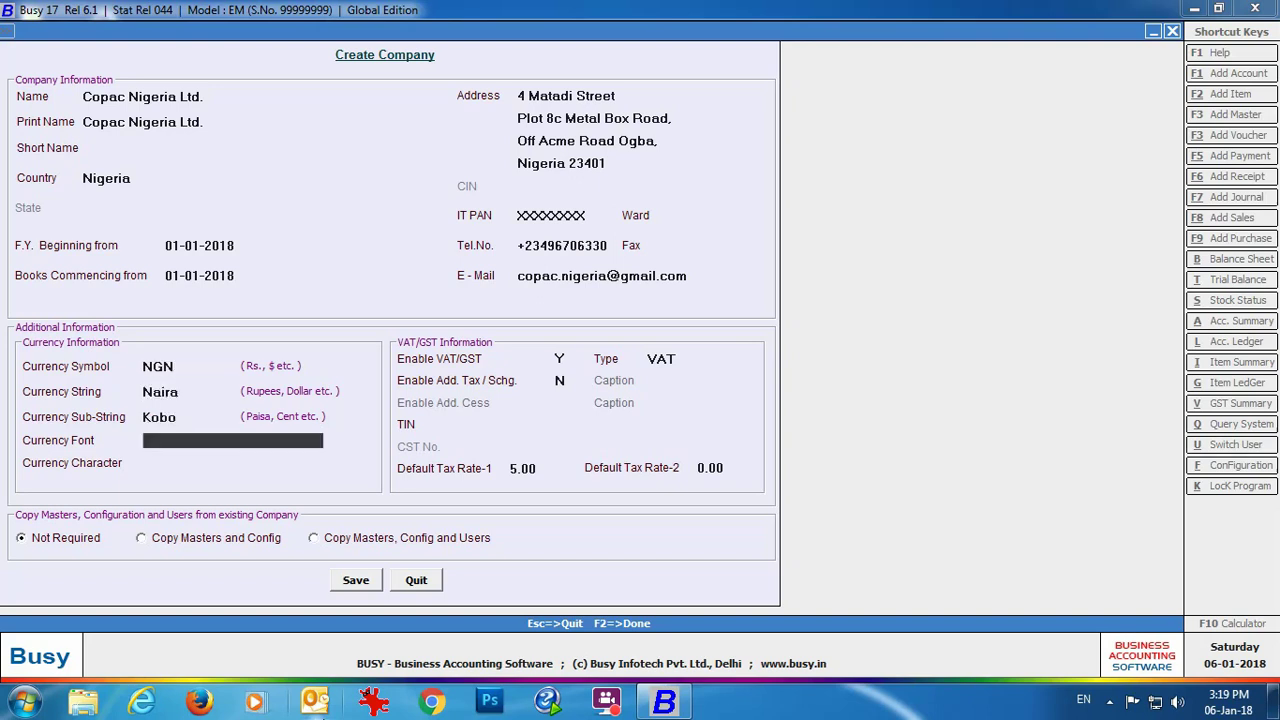
key(Return)
key(Return)
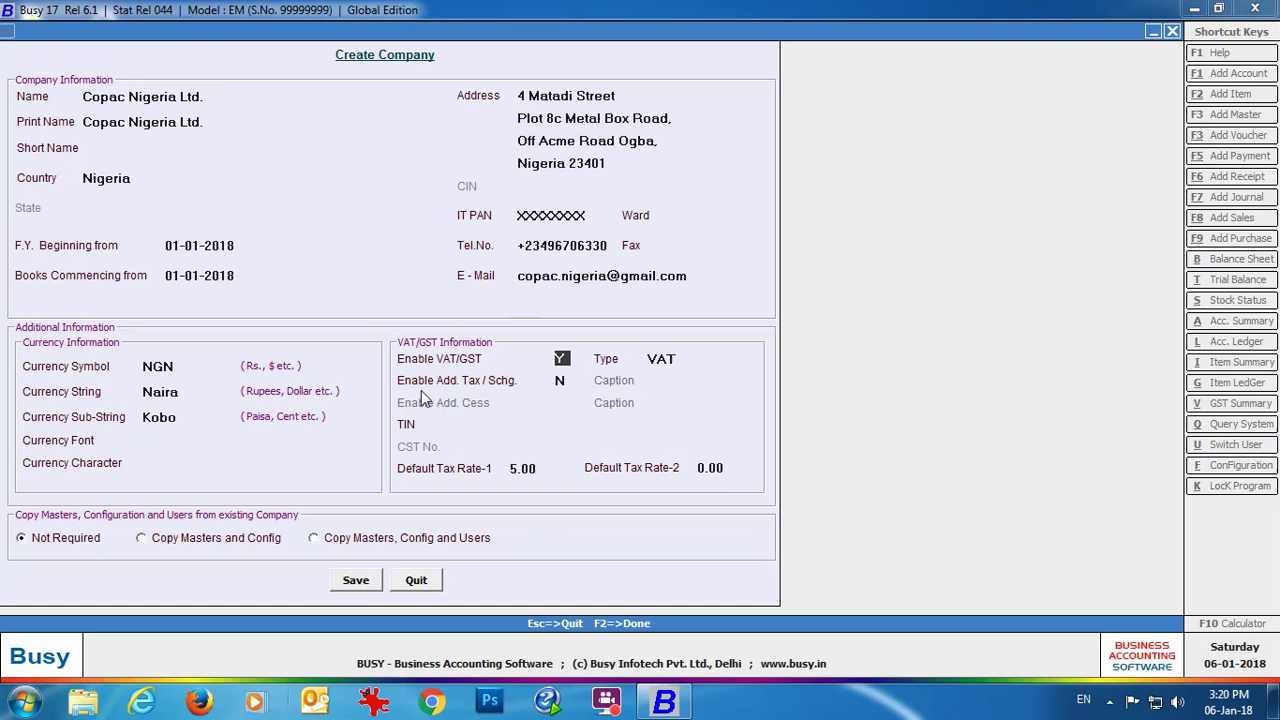
click(562, 384)
key(y)
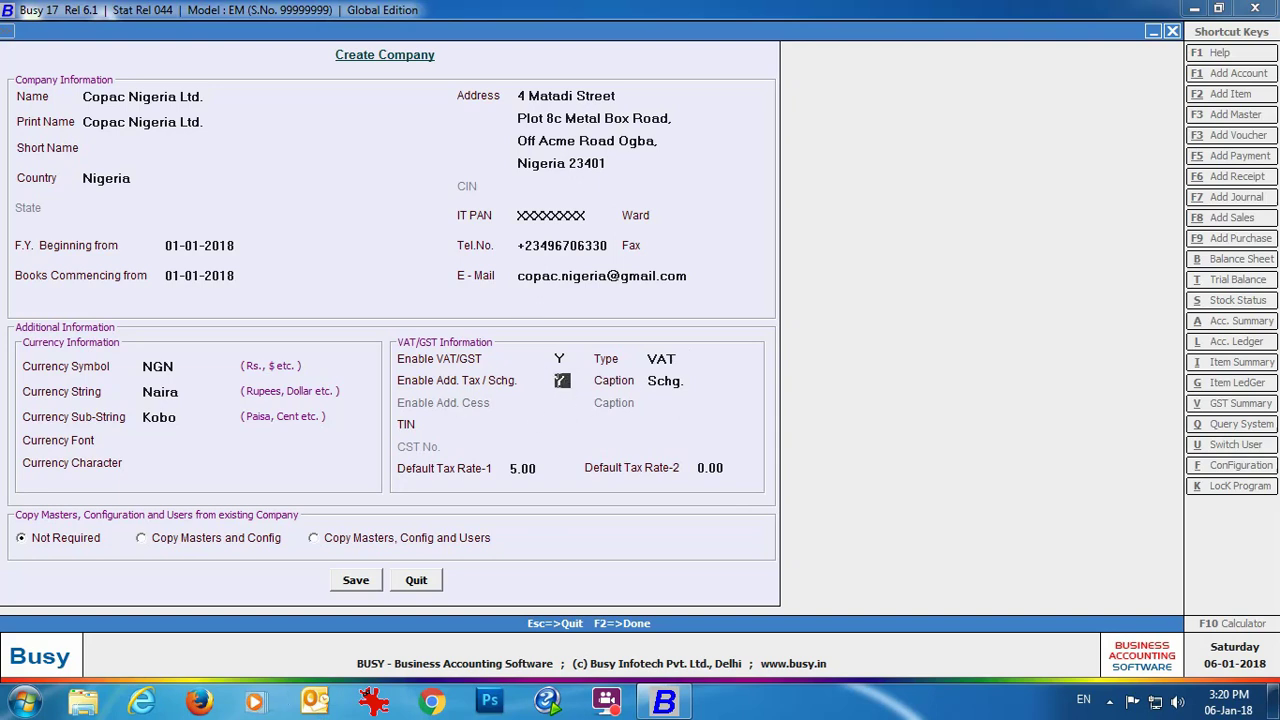
text(N)
key(Return)
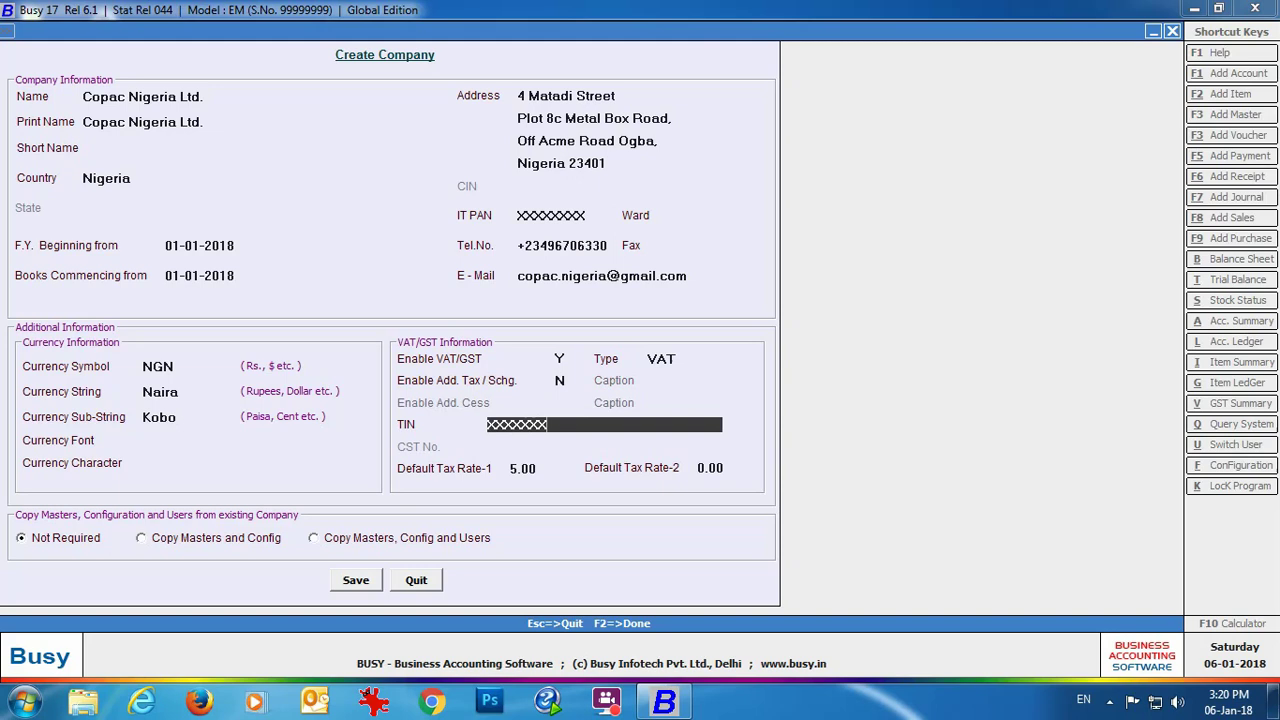
text(12)
key(Return)
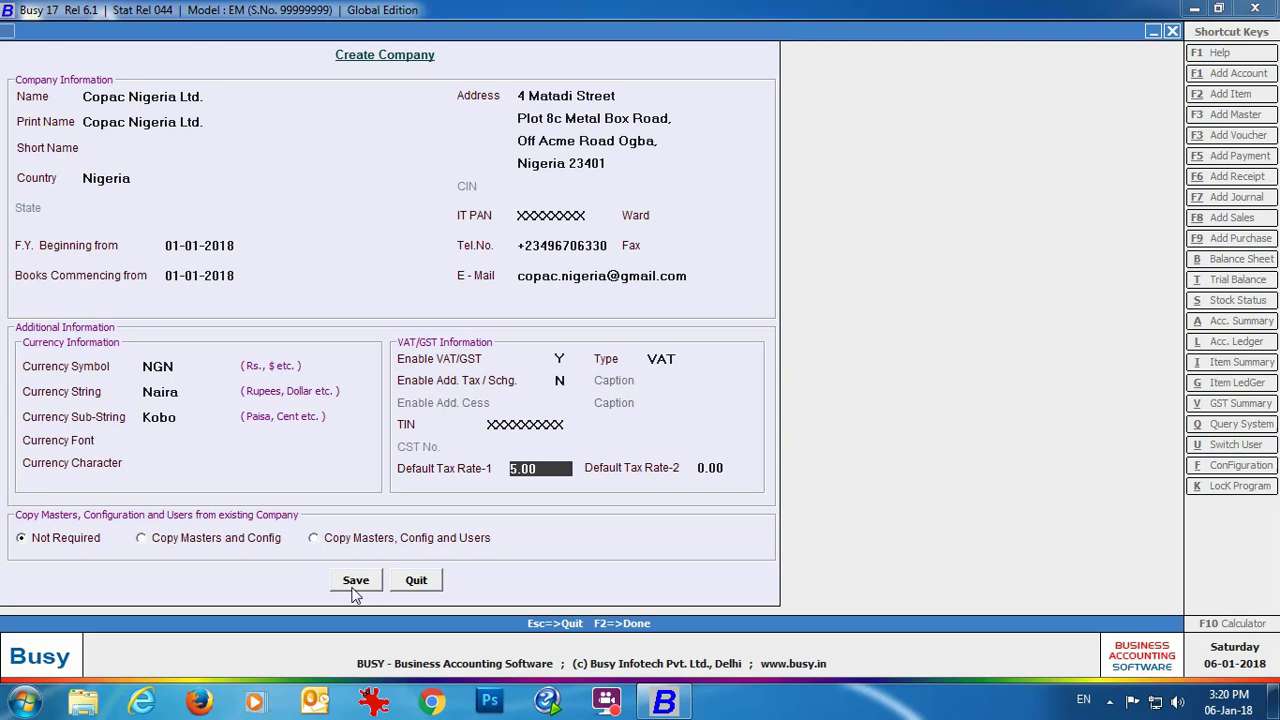
Step: Save the Copac Nigeria Ltd. company and acknowledge the confirmation
click(352, 589)
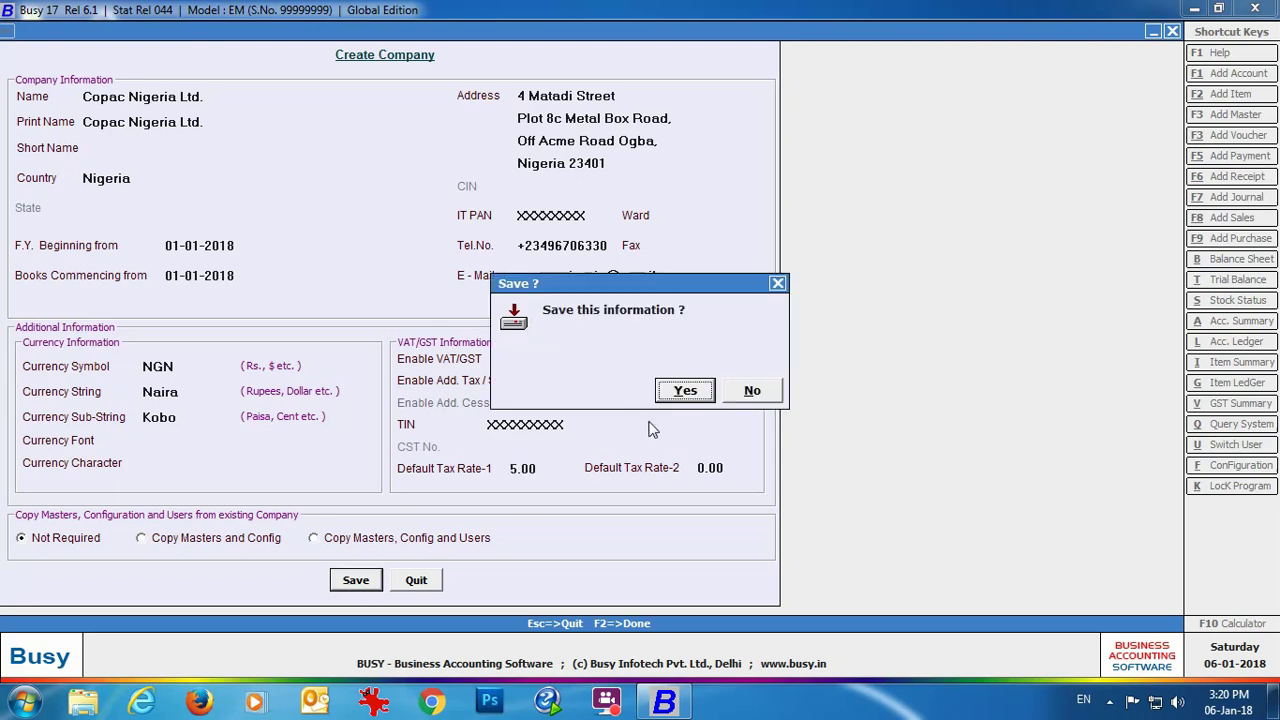
click(686, 391)
click(760, 394)
Step: Create the superuser login with its name and password, then view the VAT/GST settings
text(Admin)
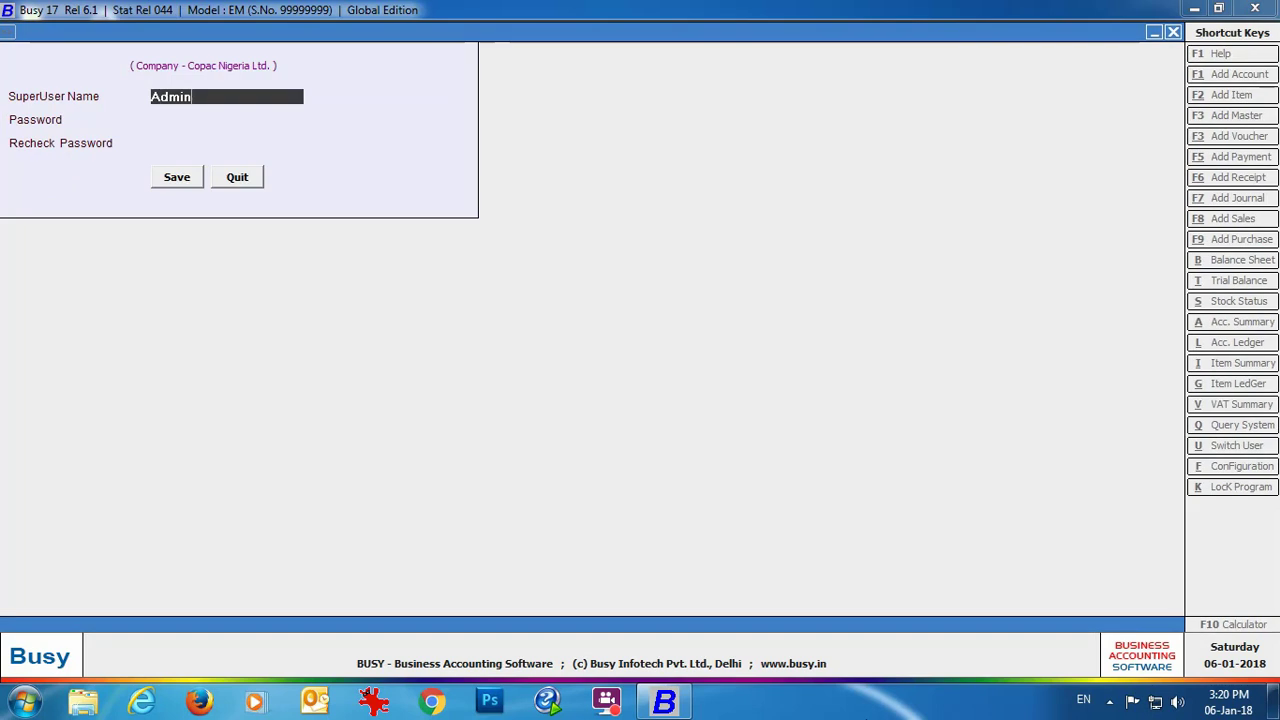
key(Return)
text(admin)
key(Return)
text(admin)
key(Return)
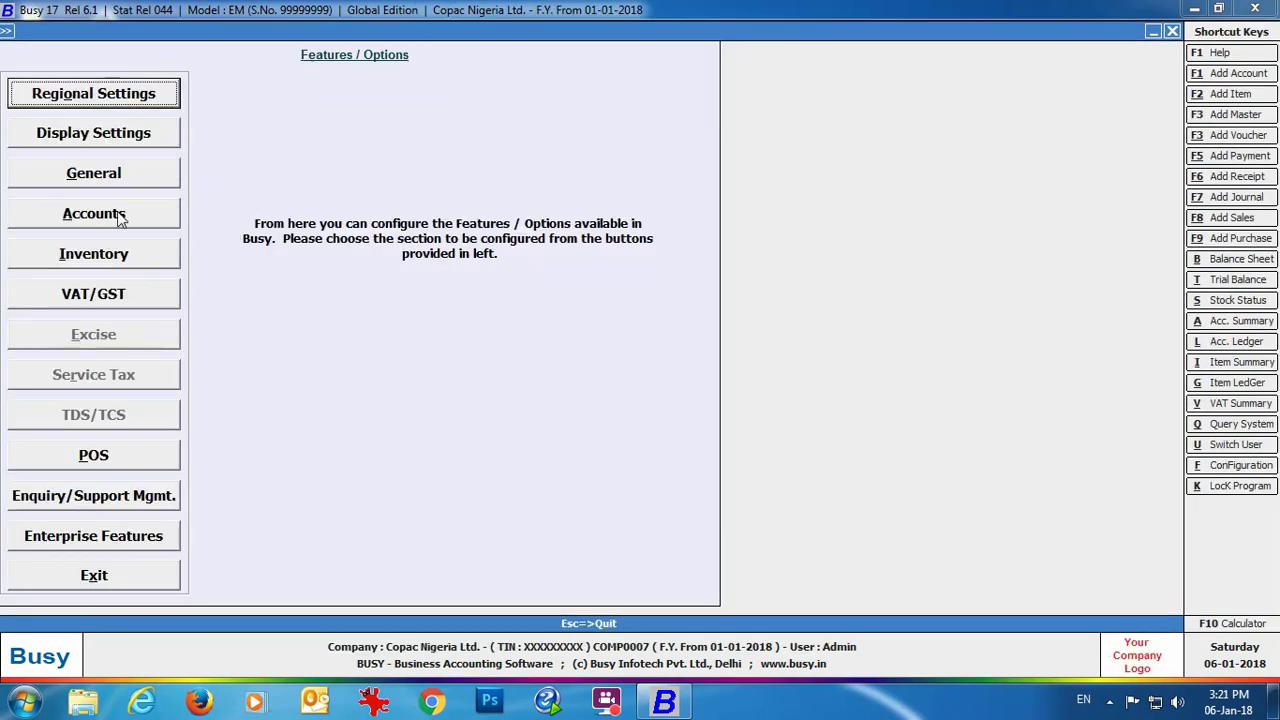
click(135, 301)
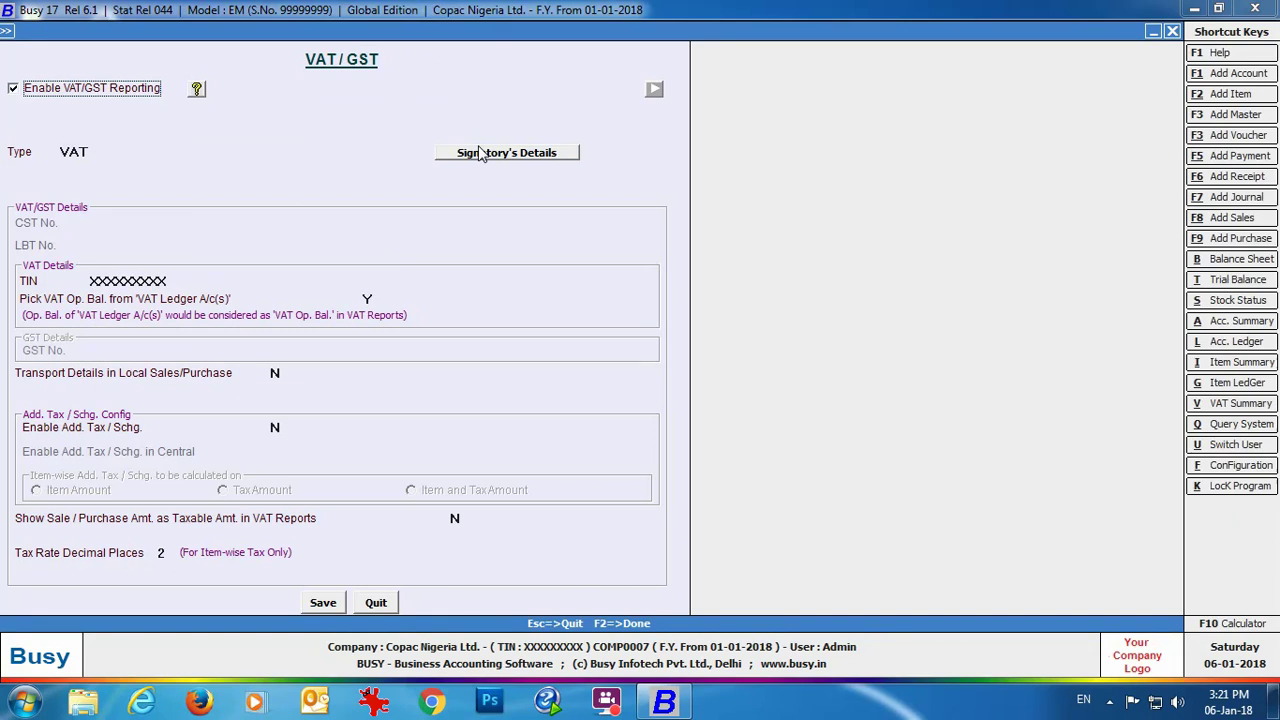
Step: Close Signatory's Details, the VAT/GST and Features/Options screens, and show Administration options
click(481, 153)
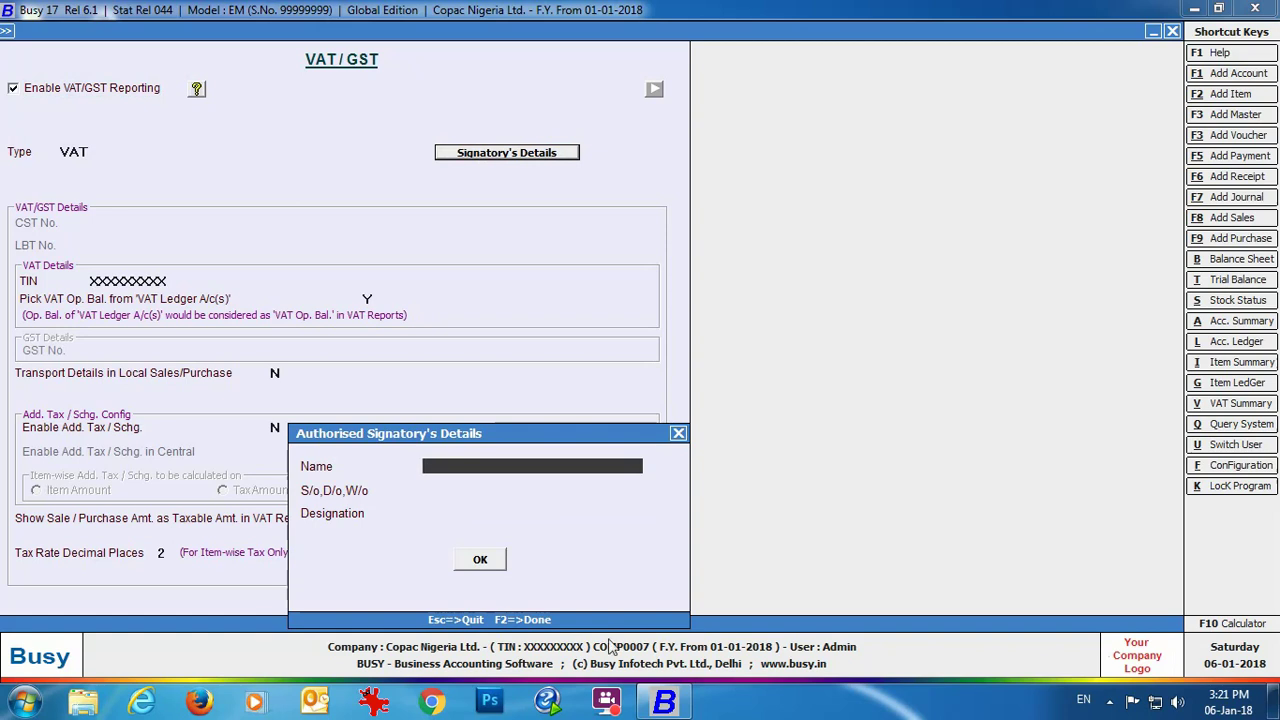
click(678, 434)
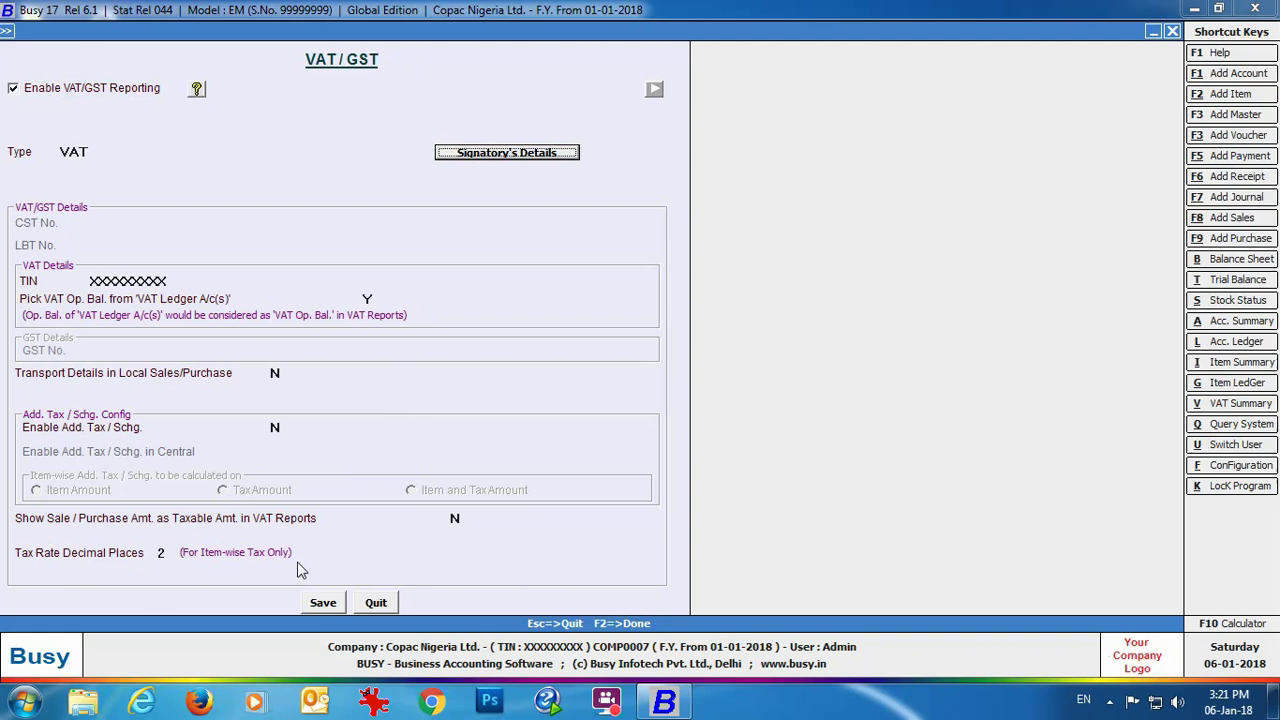
click(378, 604)
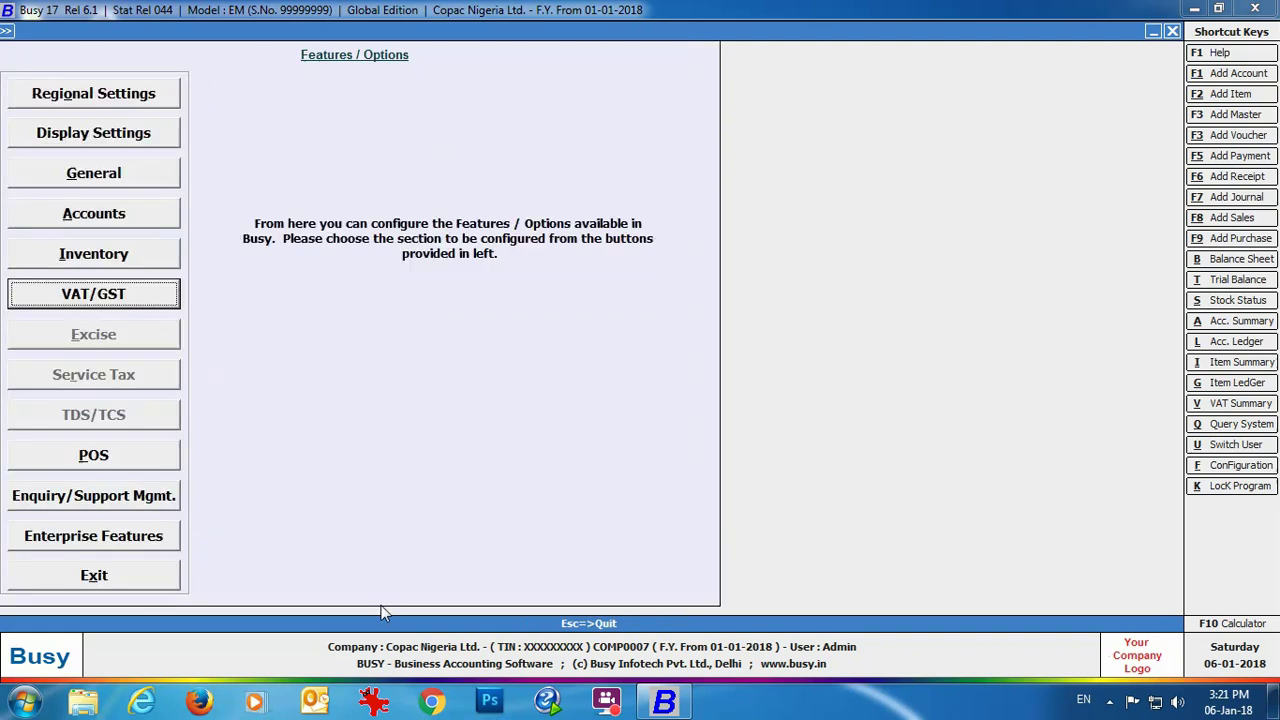
click(96, 585)
click(140, 30)
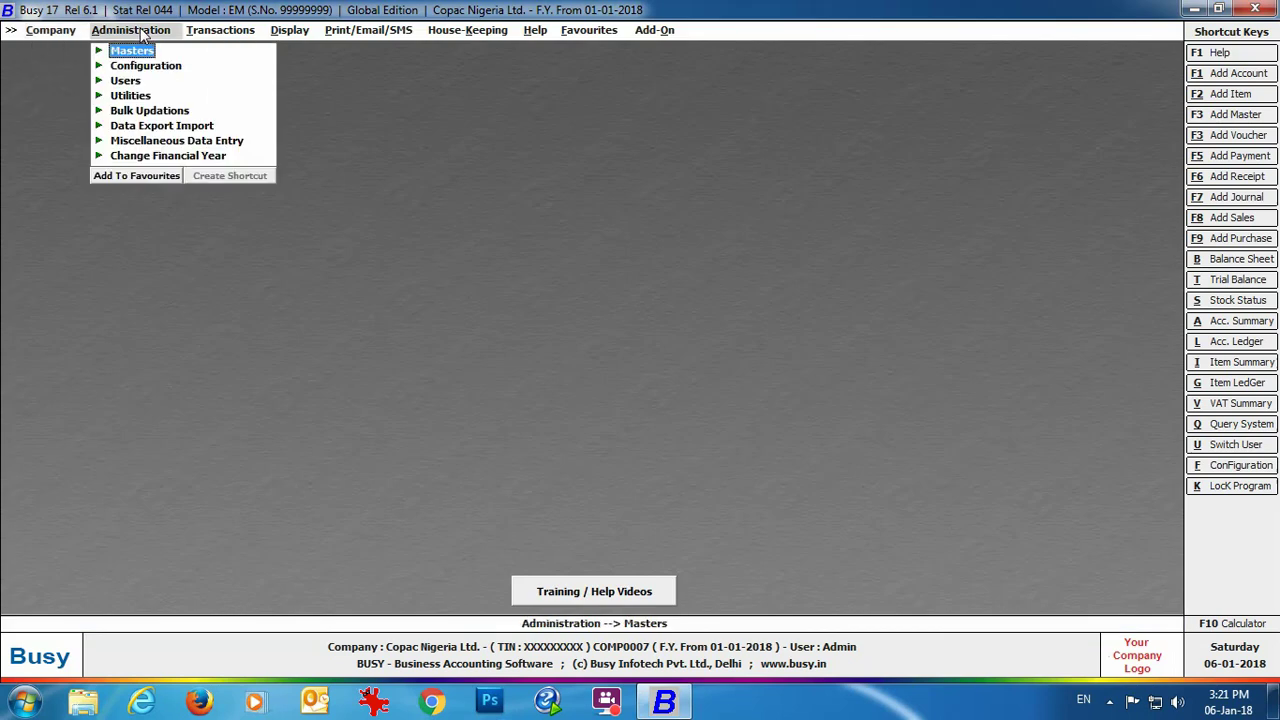
Step: Start a new account for the supplier and assign it to the Sundry Creditors group
click(138, 50)
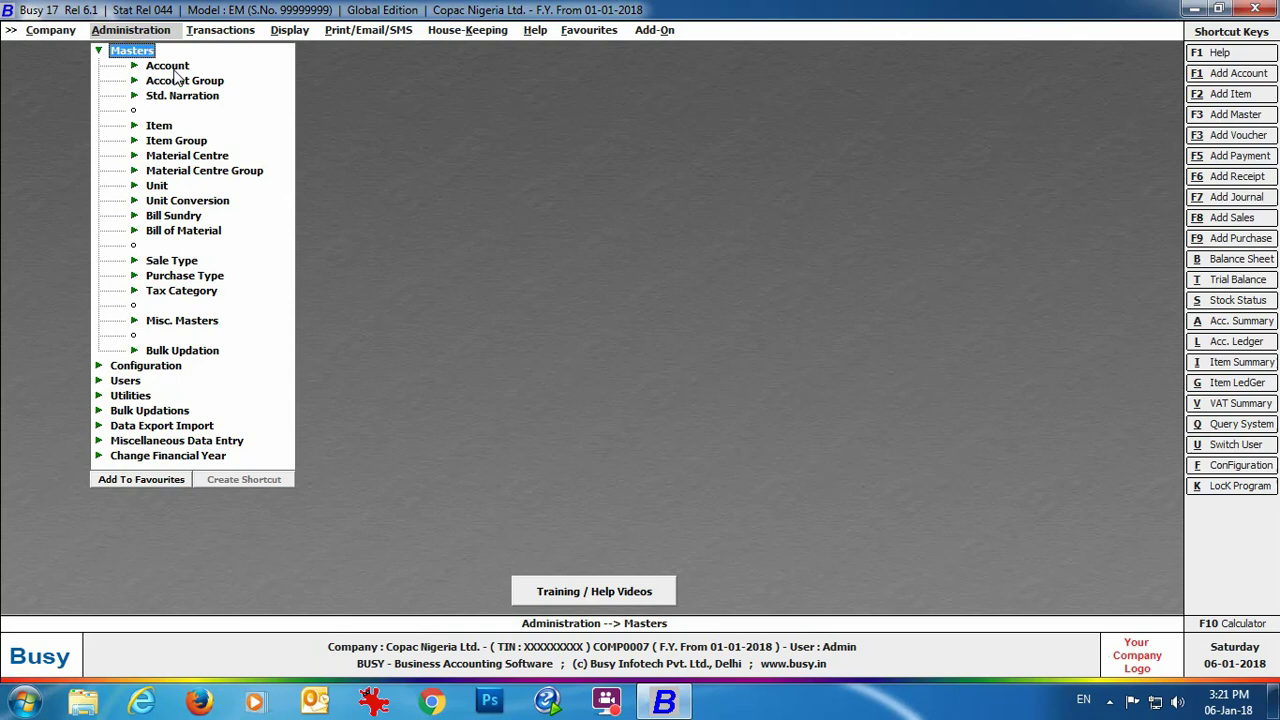
click(180, 67)
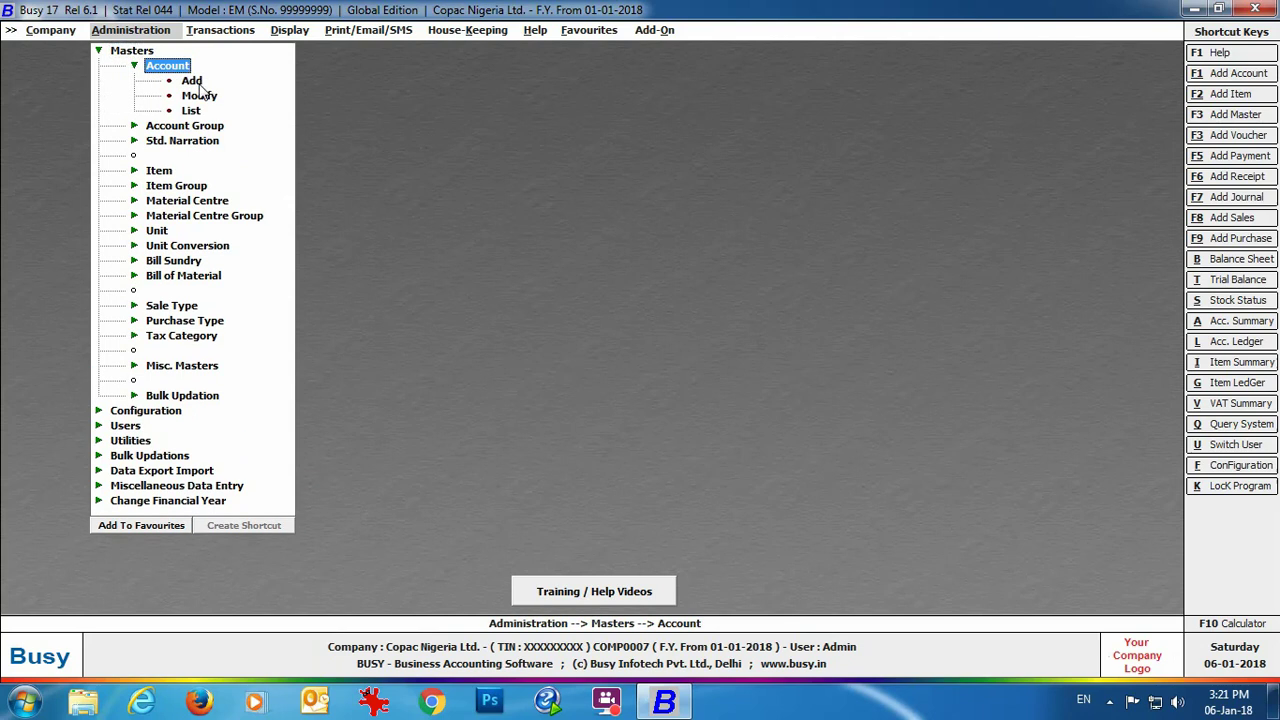
click(199, 88)
key(Return)
key(Return)
key(Return)
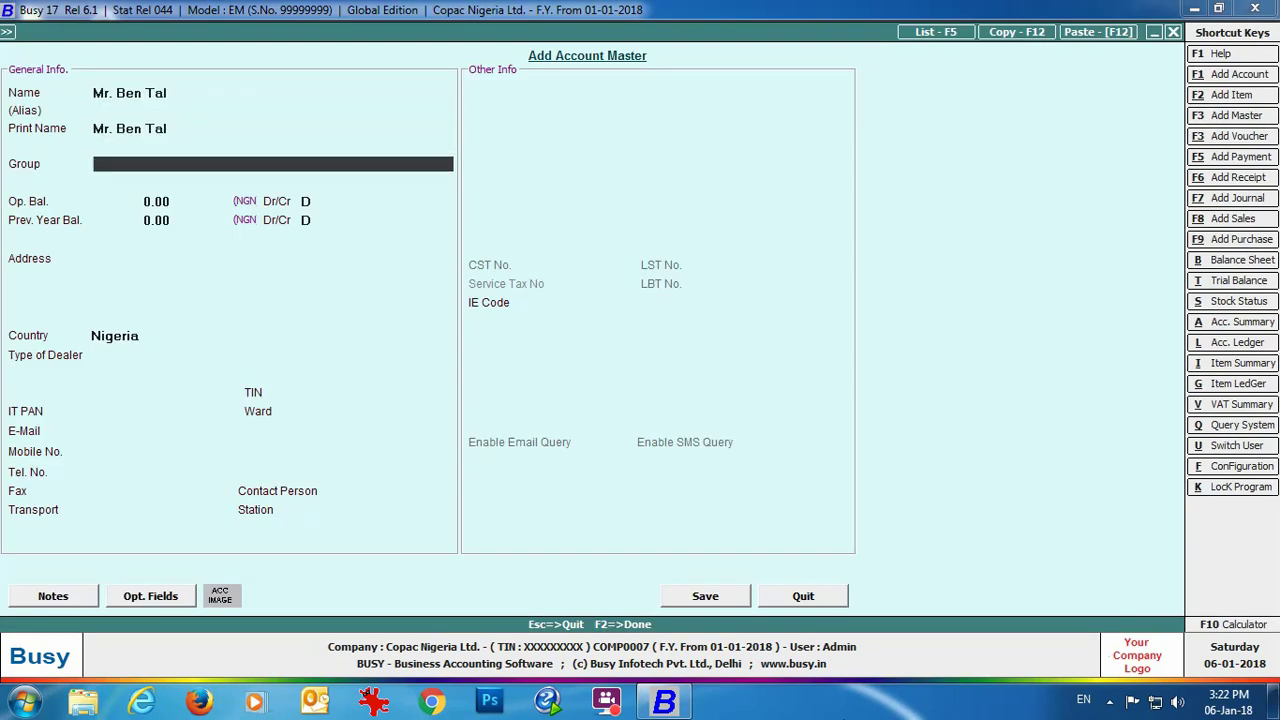
text(su)
key(Return)
Step: Enter the supplier's three-line Lagos address, TIN and IT PAN, and save the account
key(Return)
key(Return)
key(Return)
key(Return)
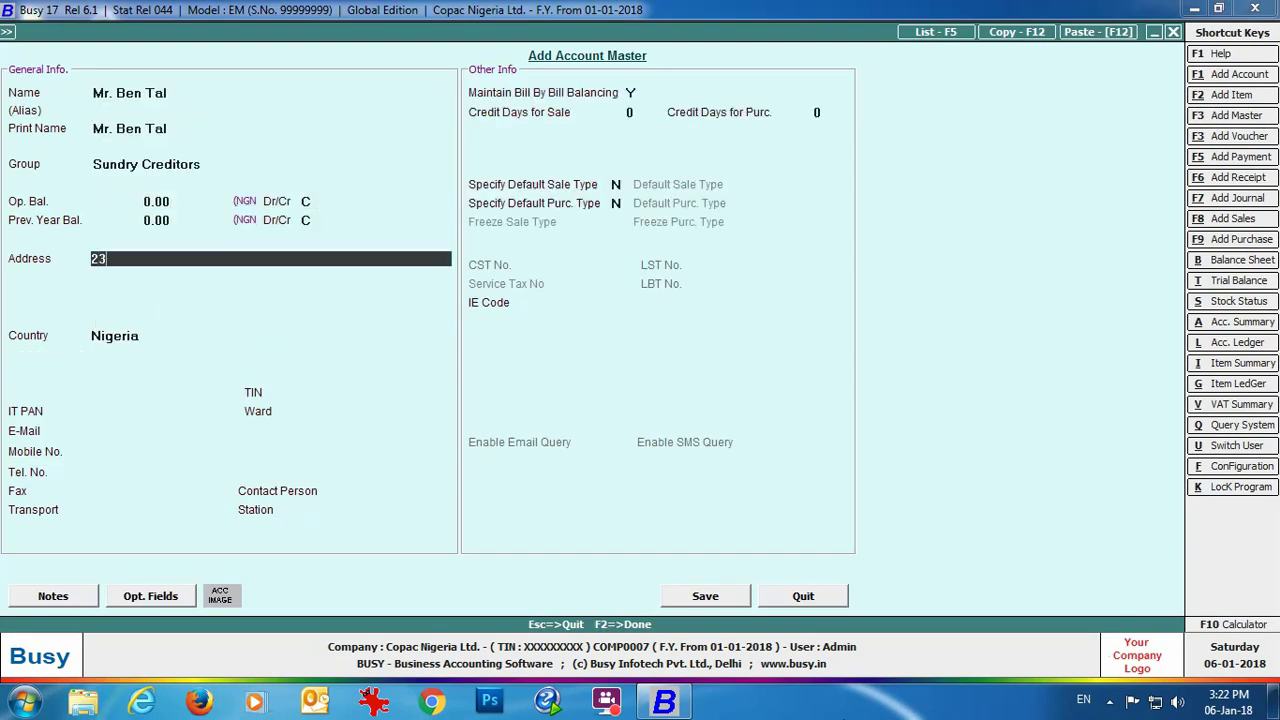
key(Return)
text(Lagos Nigeria)
key(Return)
text(23401)
key(Return)
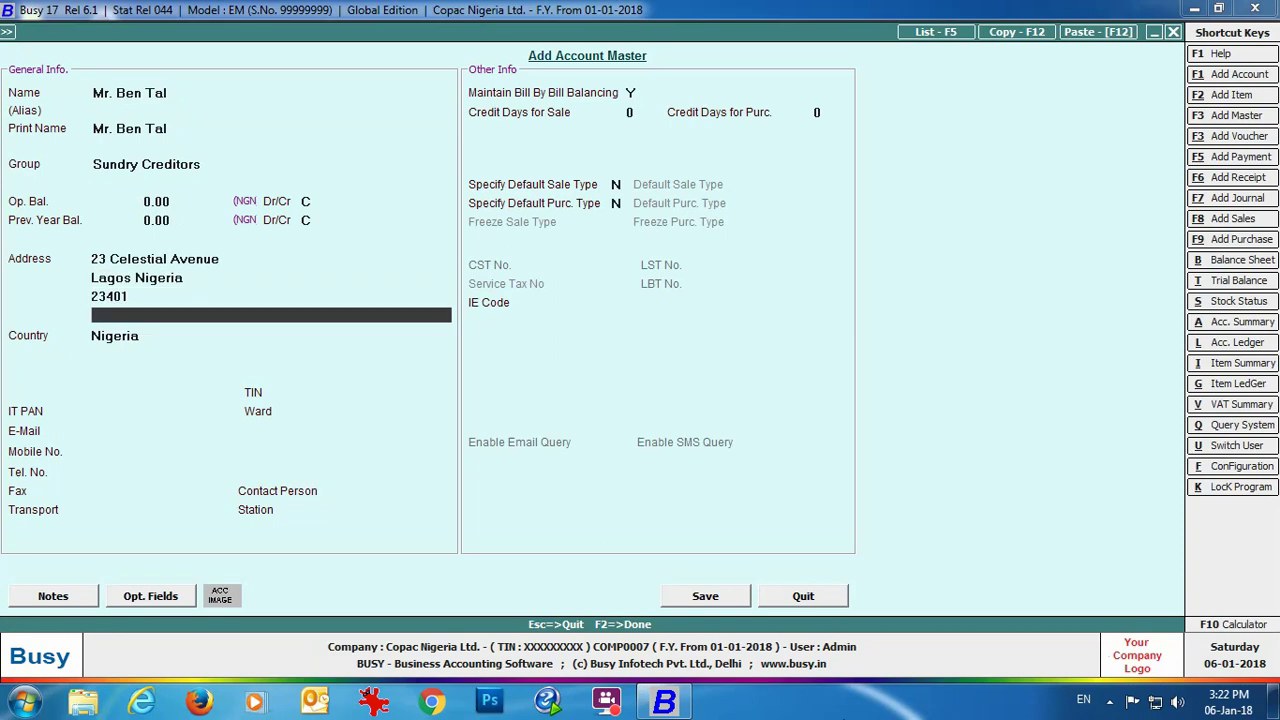
key(Return)
key(Return)
text(XXXXXXXXXXX)
key(Return)
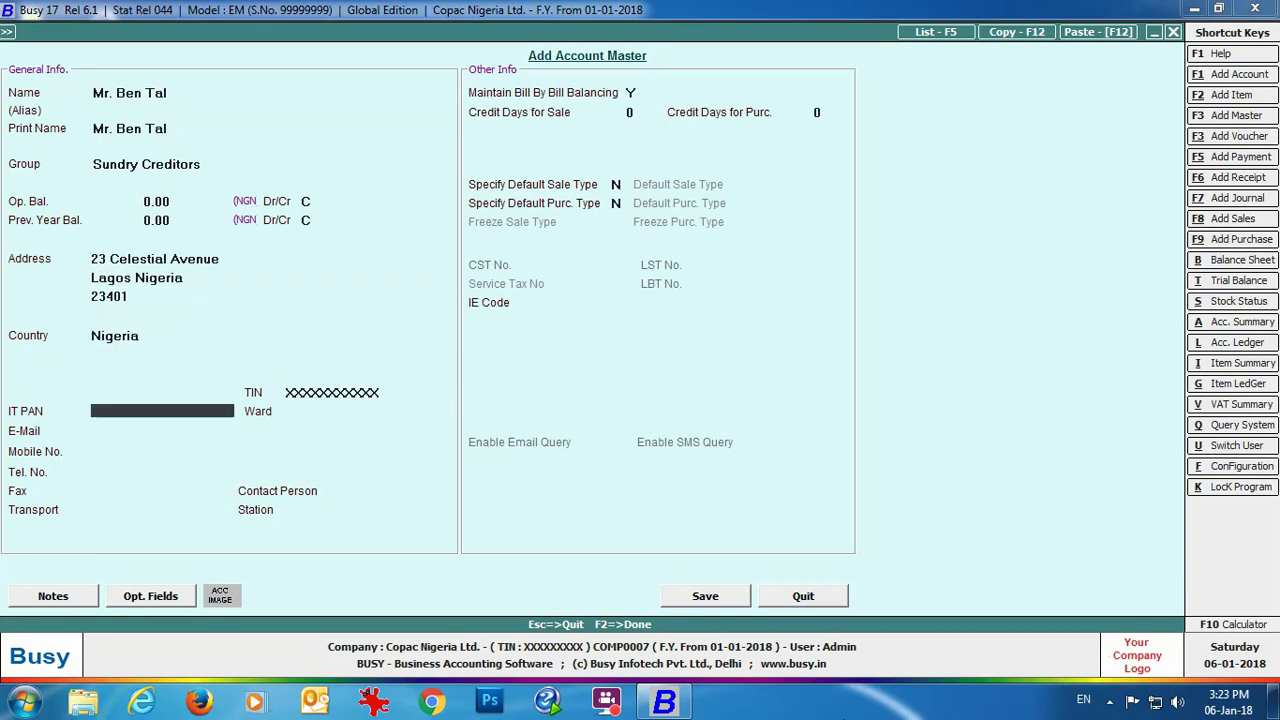
text(XXXXXXXXXXX)
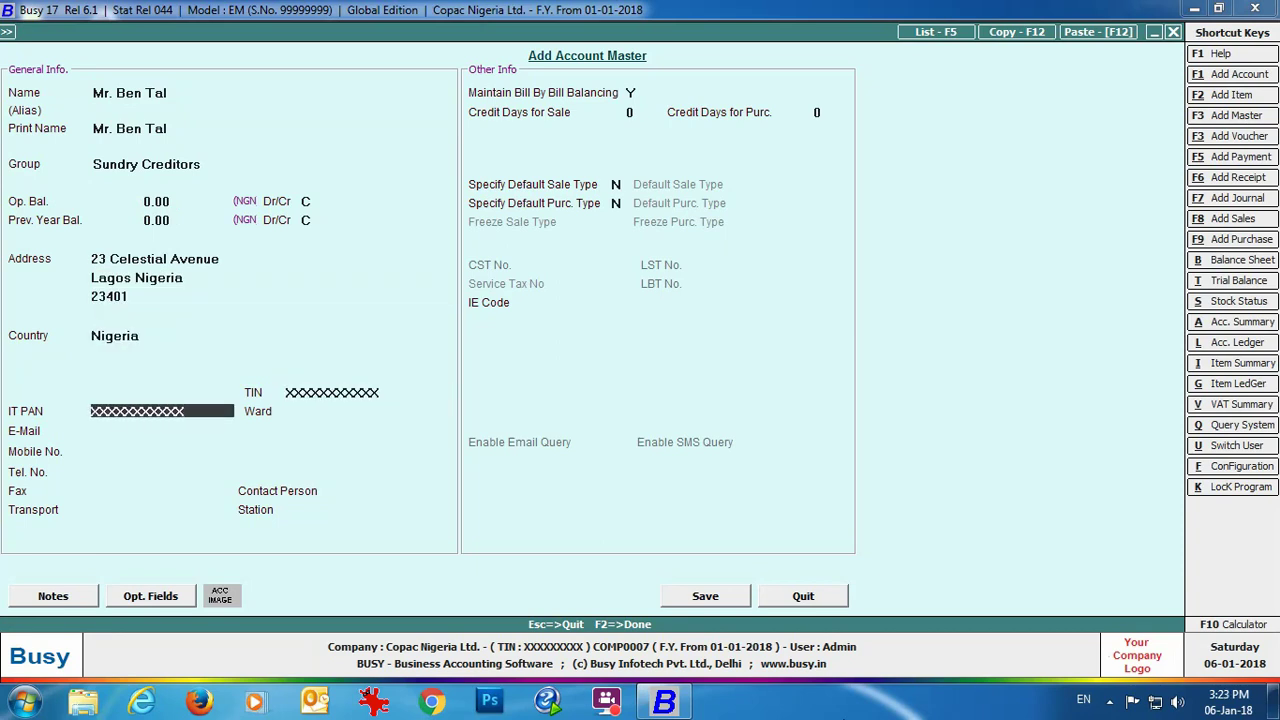
key(Return)
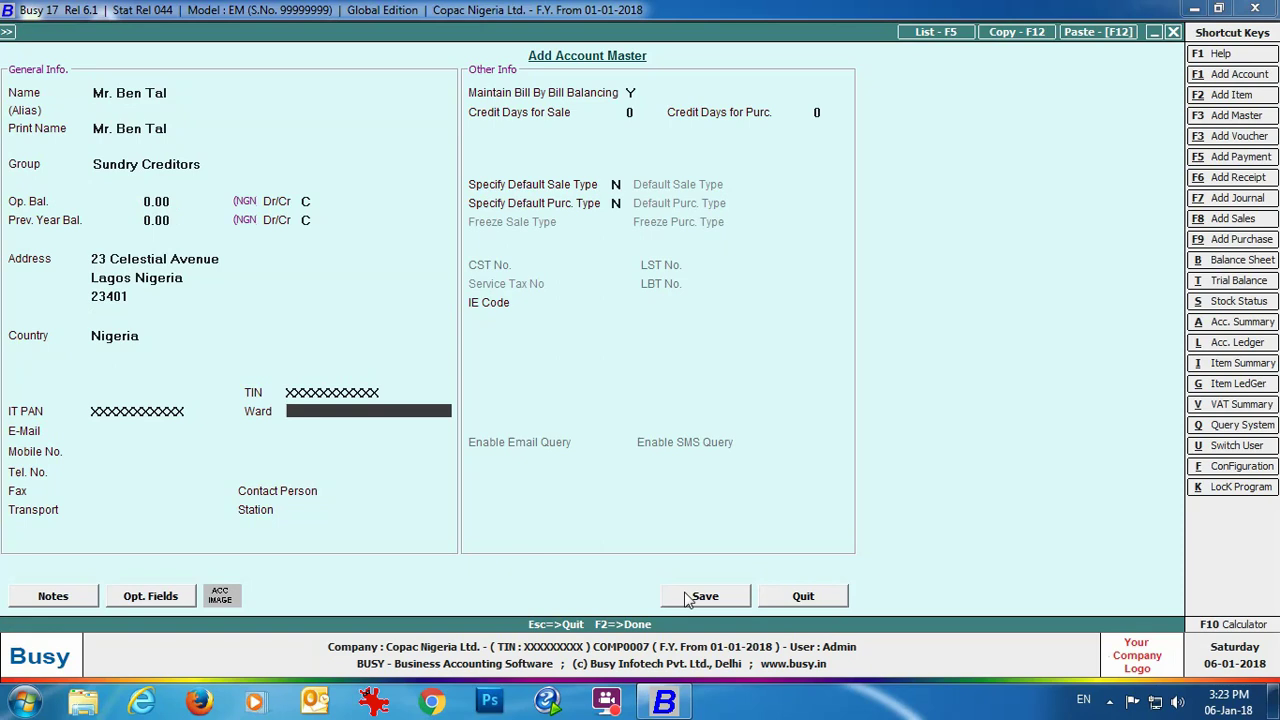
click(700, 596)
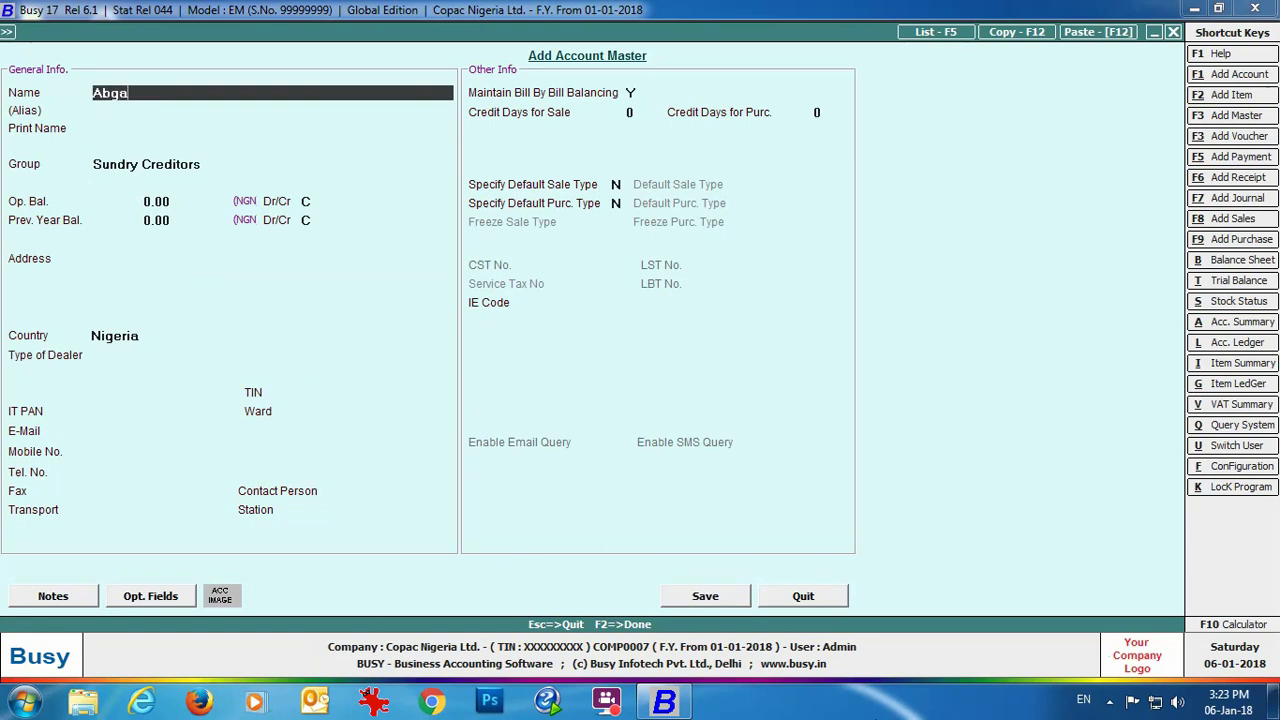
Step: Name the customer account, assign Sundry Debtors, and enter its Lagos address
key(Return)
key(Return)
key(Return)
text(deb)
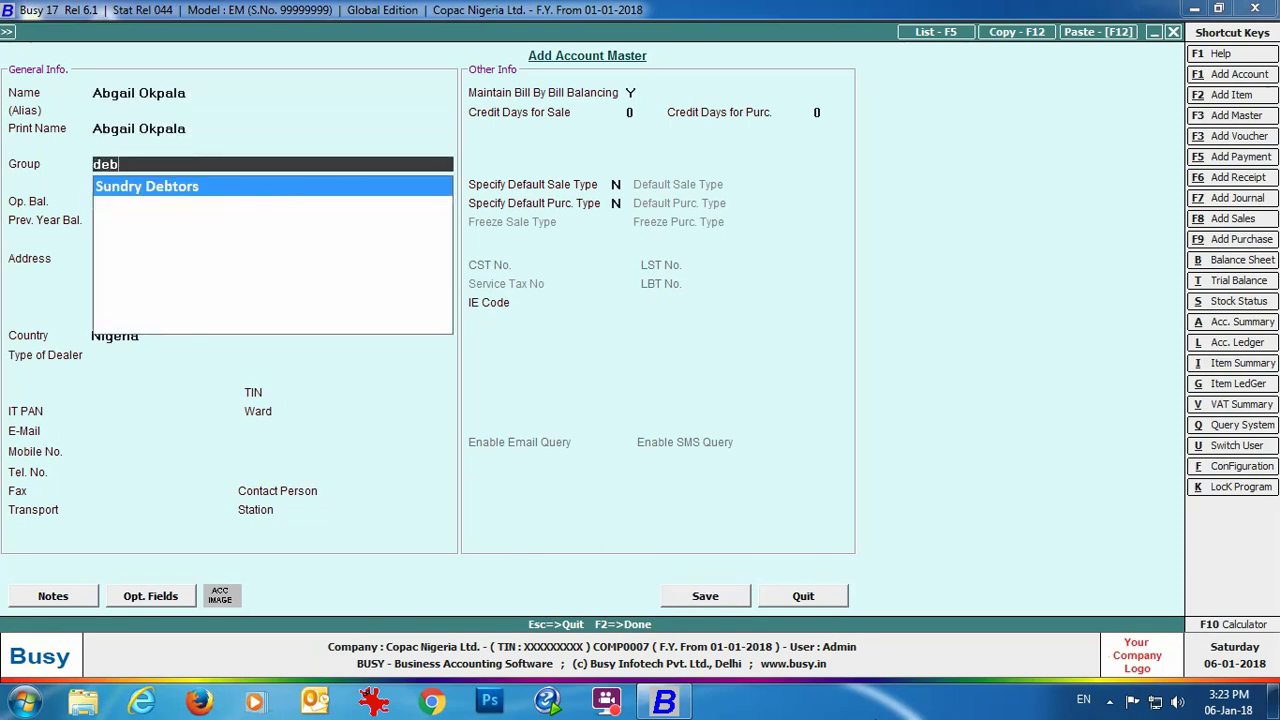
text(tor)
key(Return)
key(Return)
key(Return)
key(Return)
key(Return)
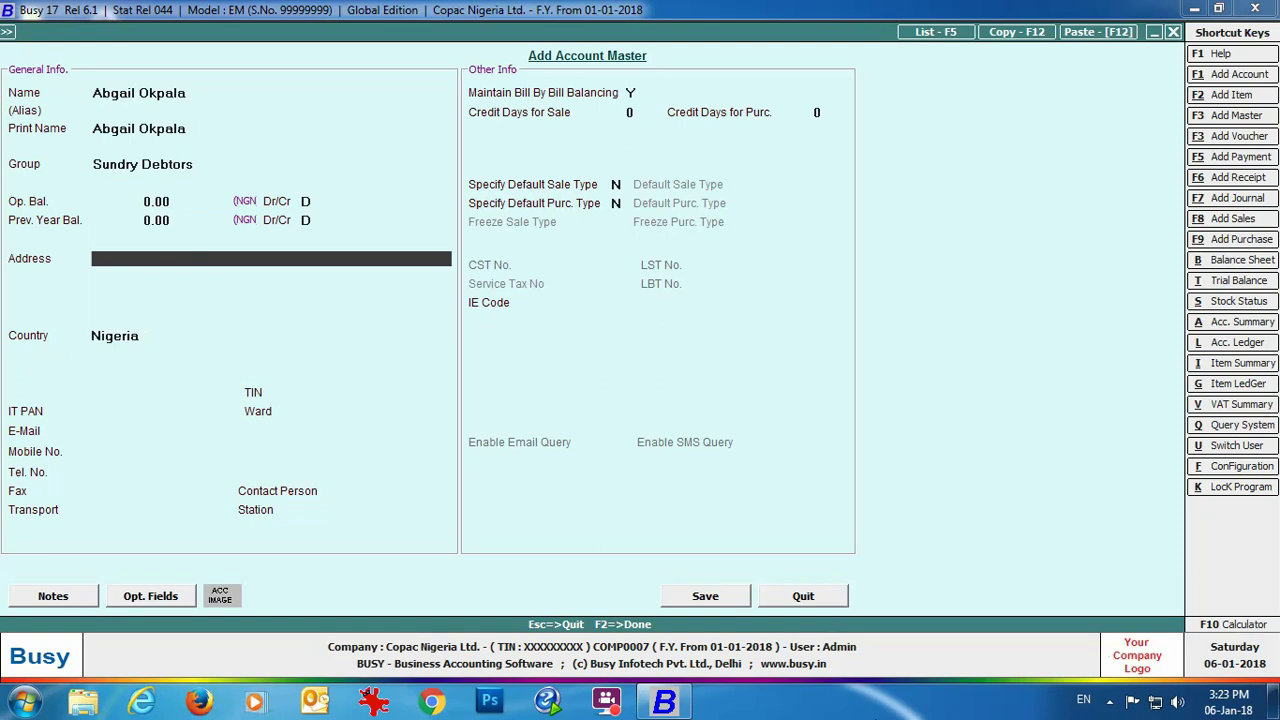
key(Return)
text(Lagos, Ketu, Nigeria)
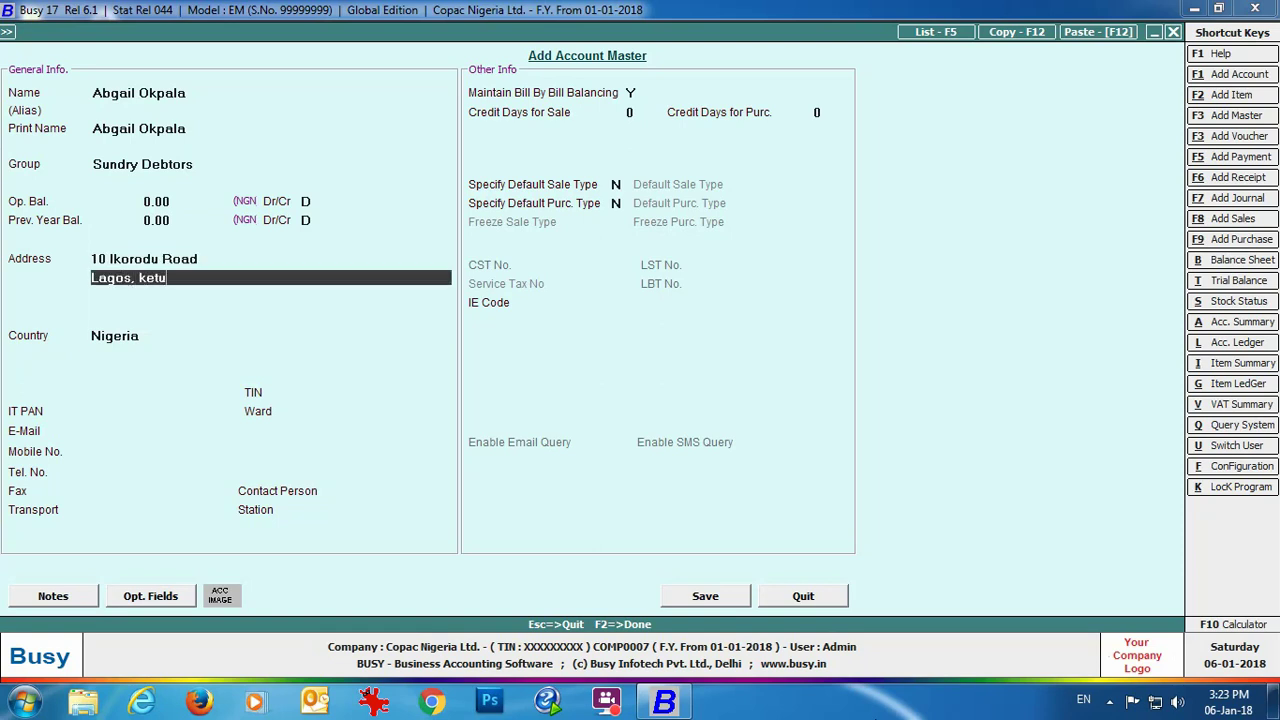
key(Return)
text(23401)
key(Return)
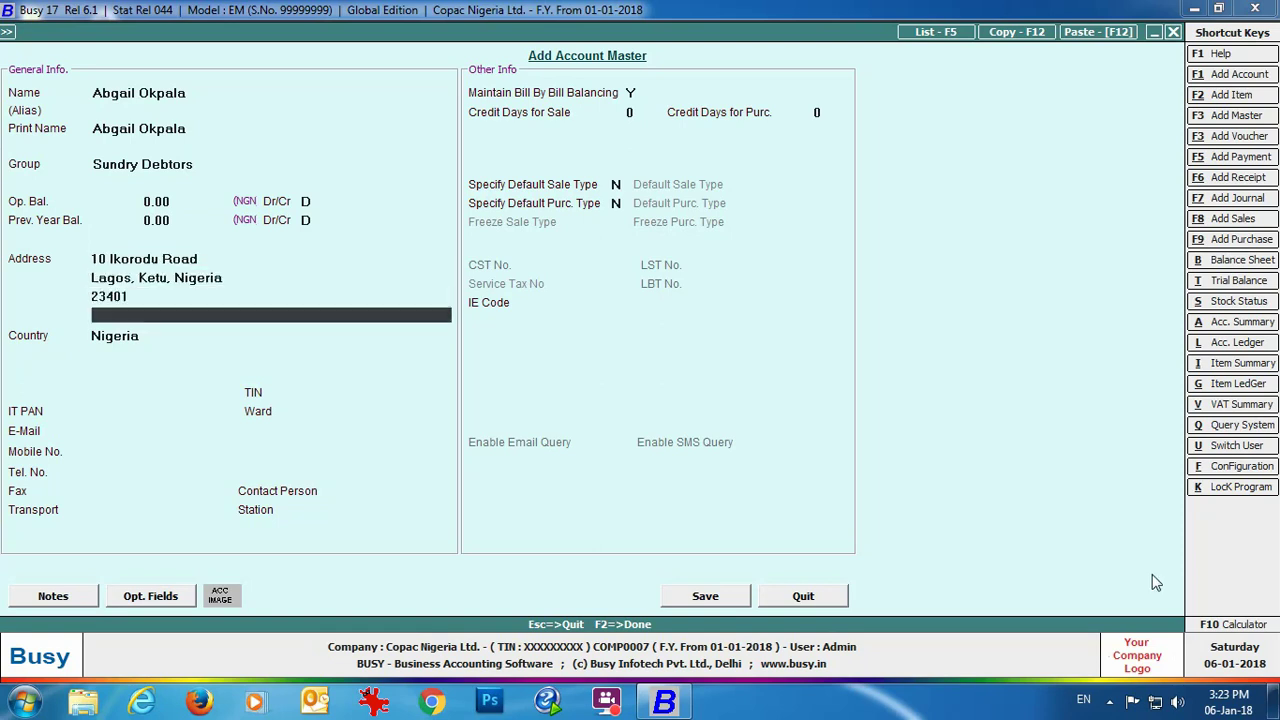
key(Return)
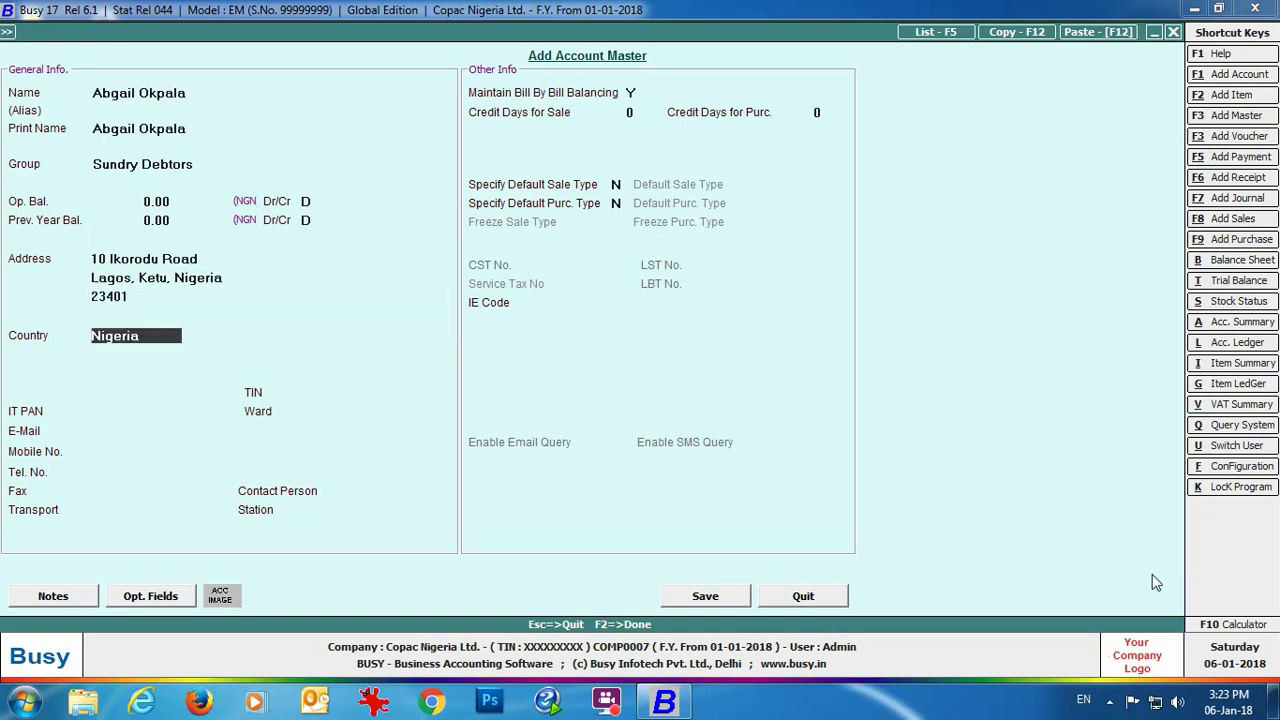
Step: Fill in the customer's TIN and IT PAN, save the account and close the form
key(Return)
text(XXXXXXXXXXX)
key(Return)
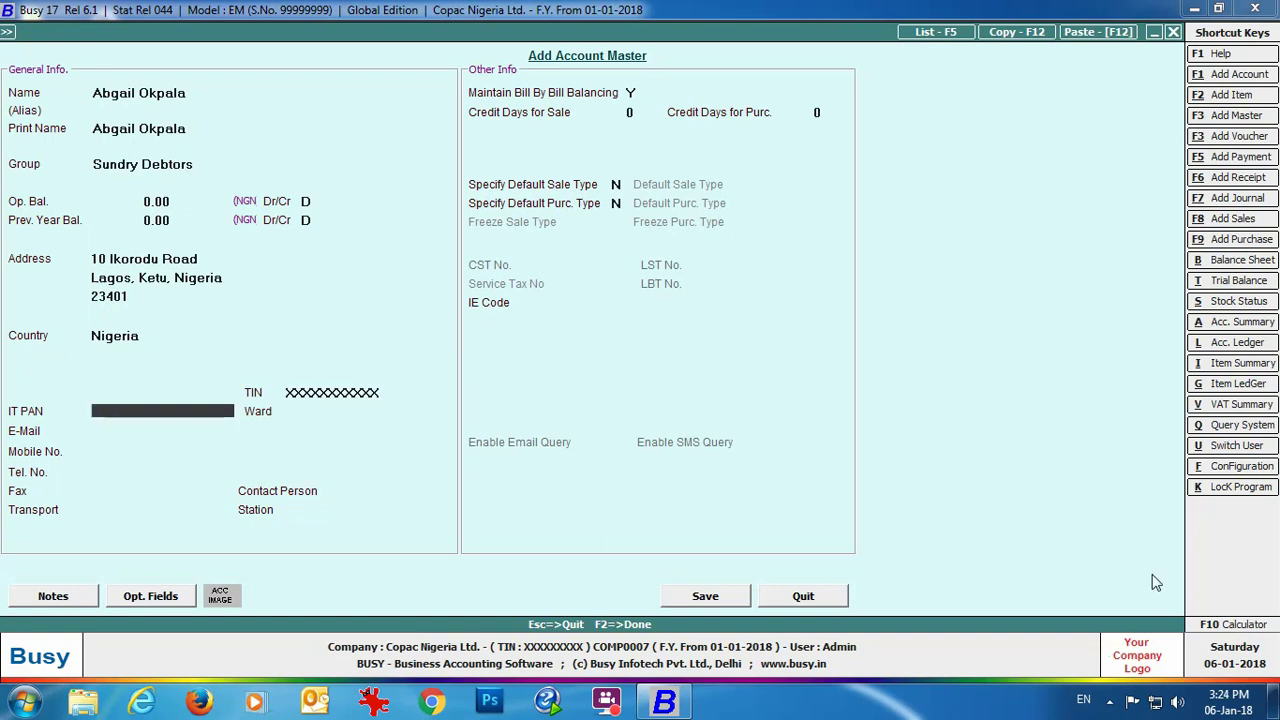
text(XXXXXXXXX)
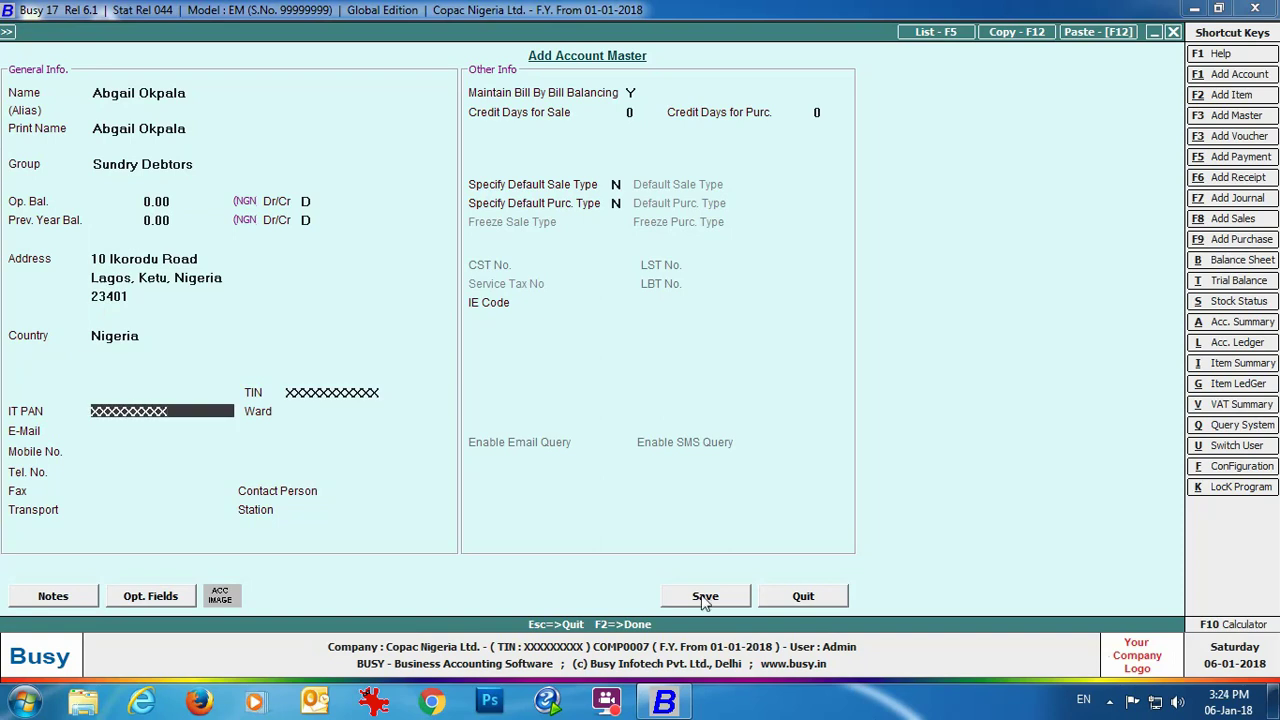
click(705, 597)
click(819, 597)
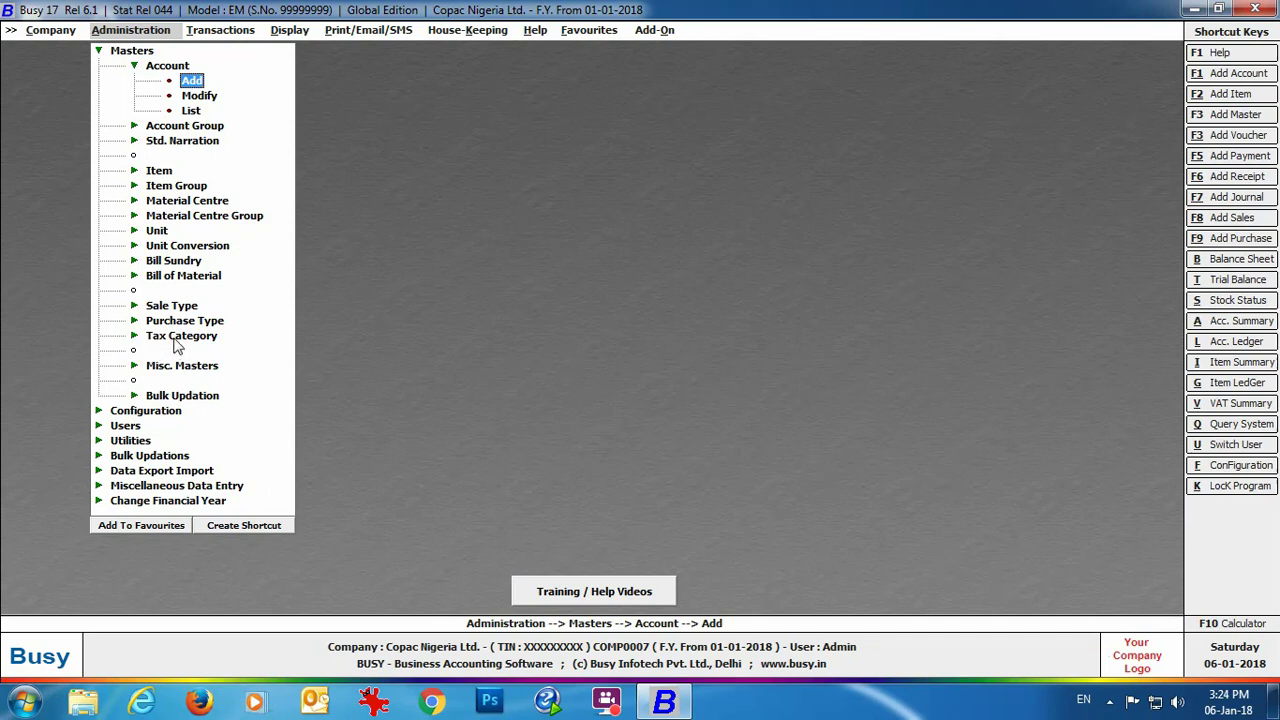
click(178, 340)
click(192, 383)
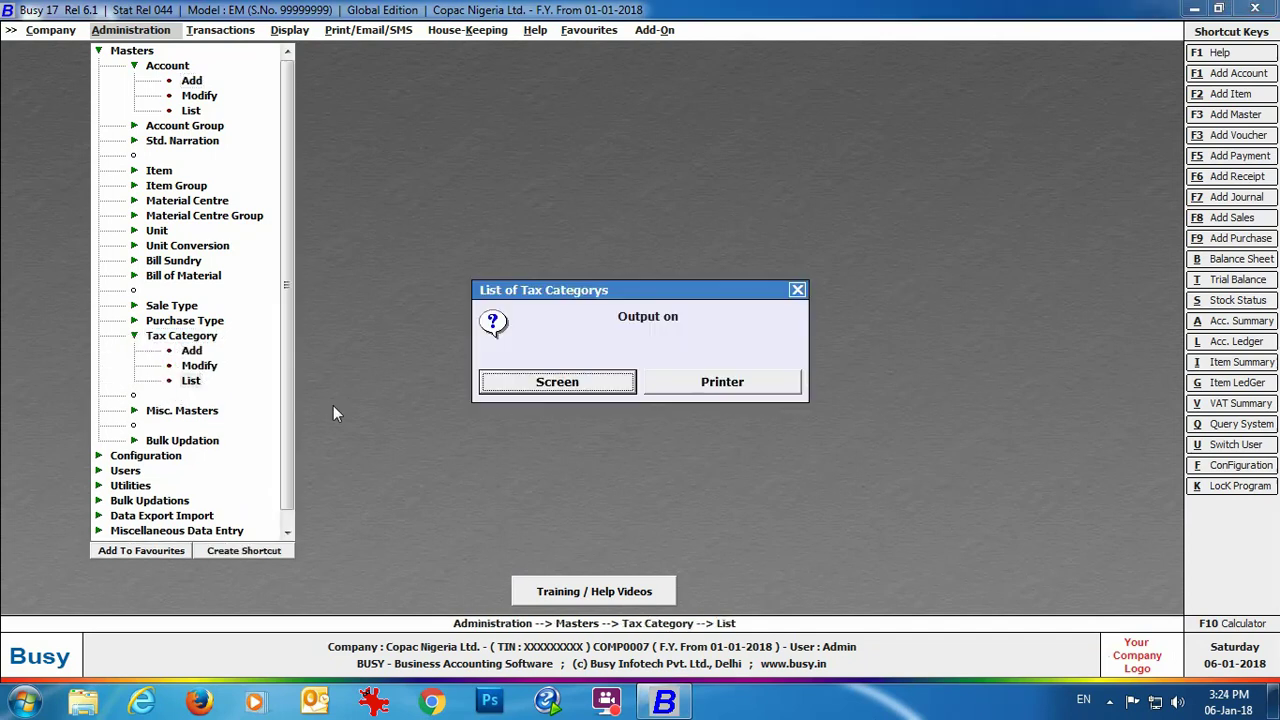
click(560, 385)
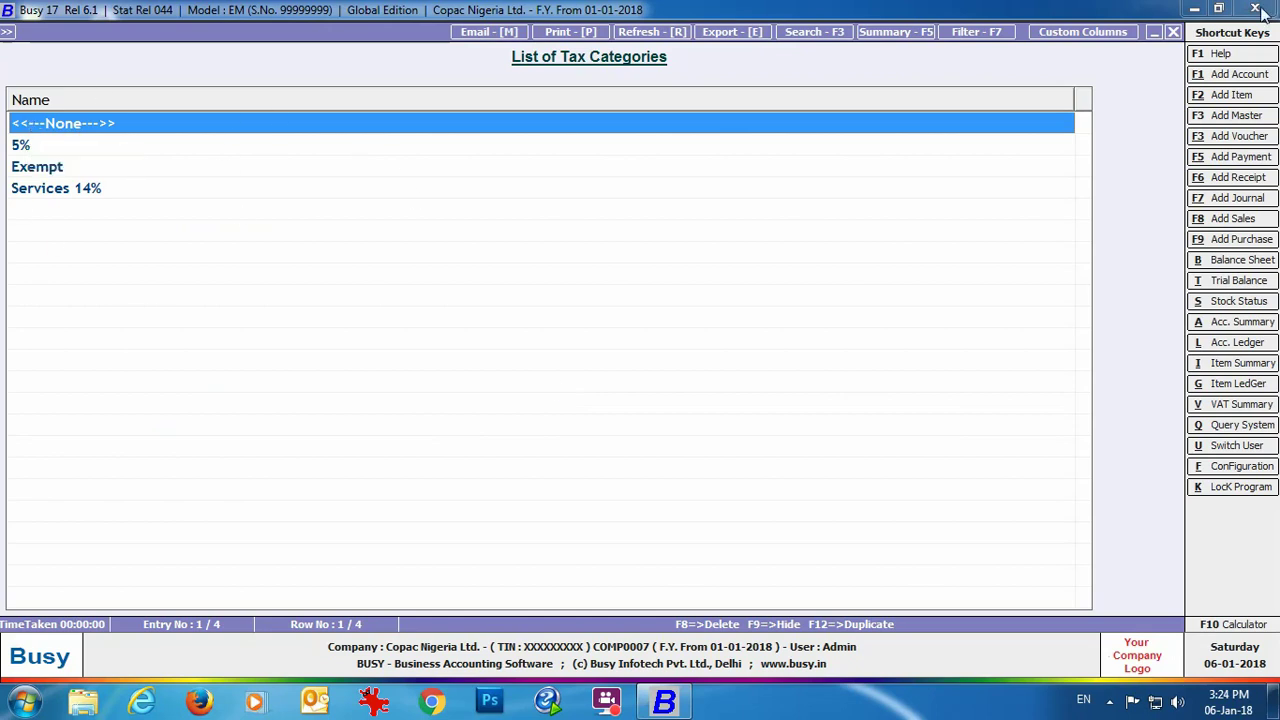
click(1168, 31)
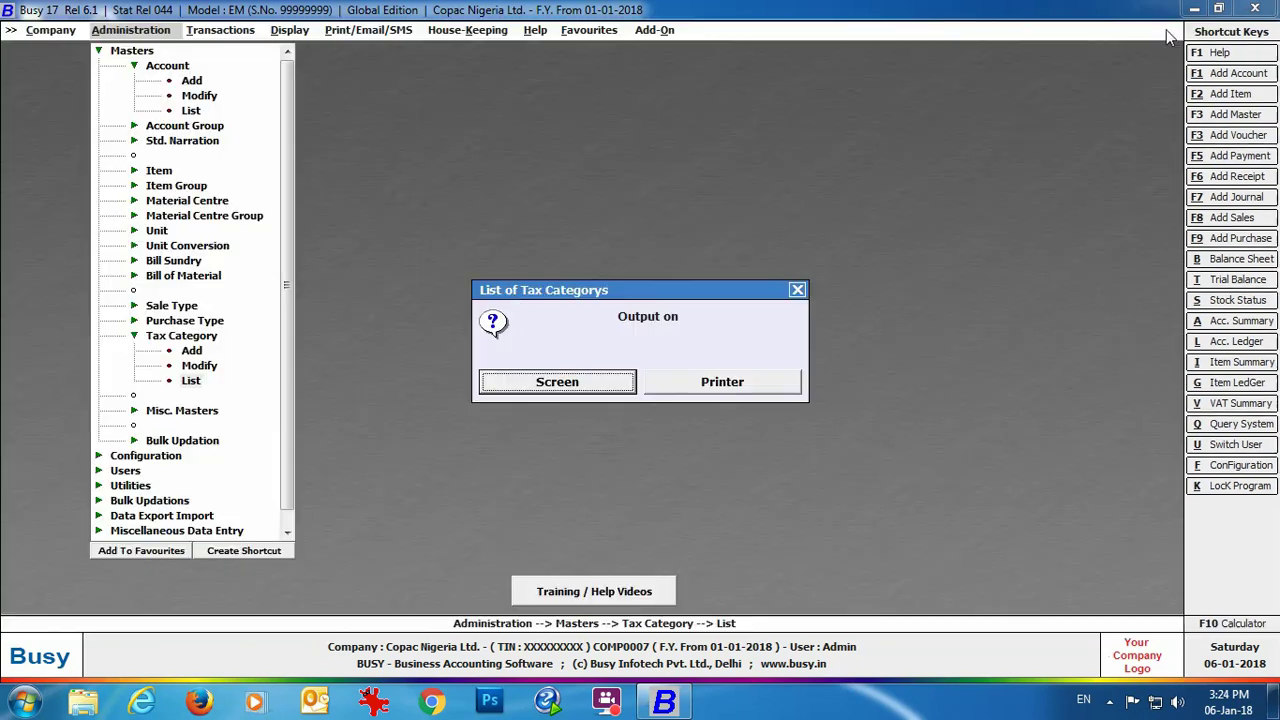
click(799, 285)
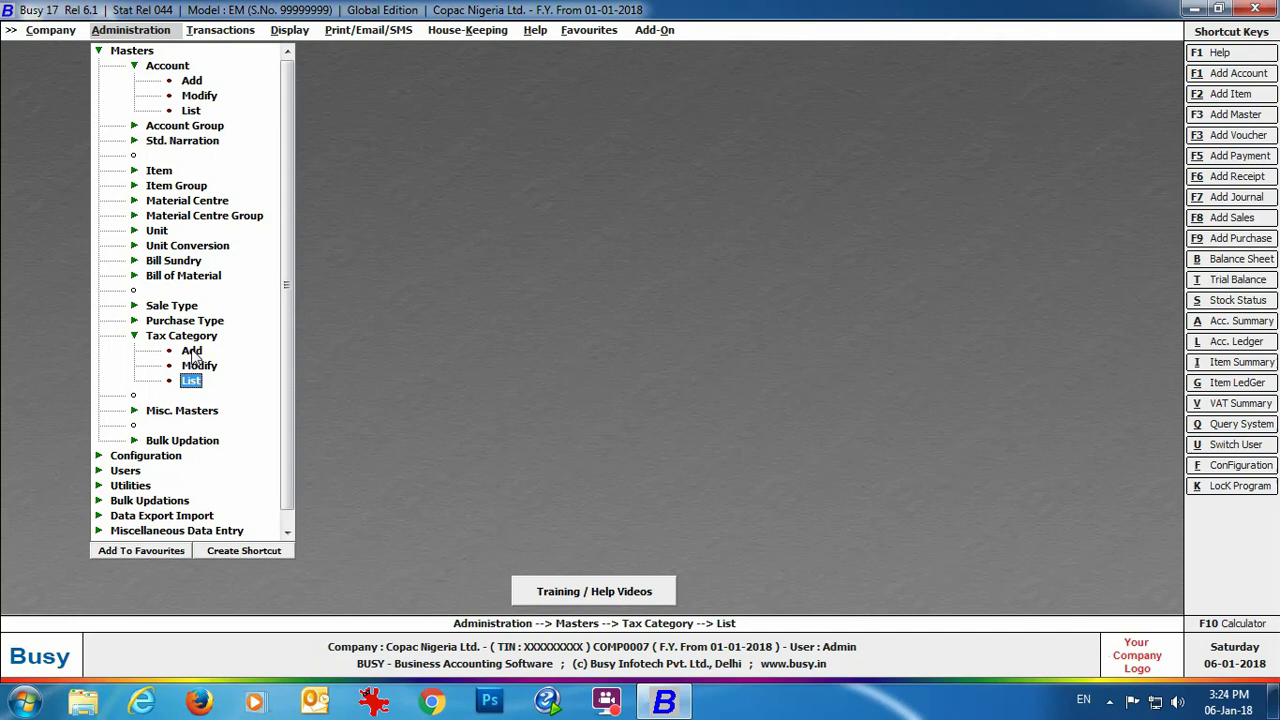
double_click(191, 351)
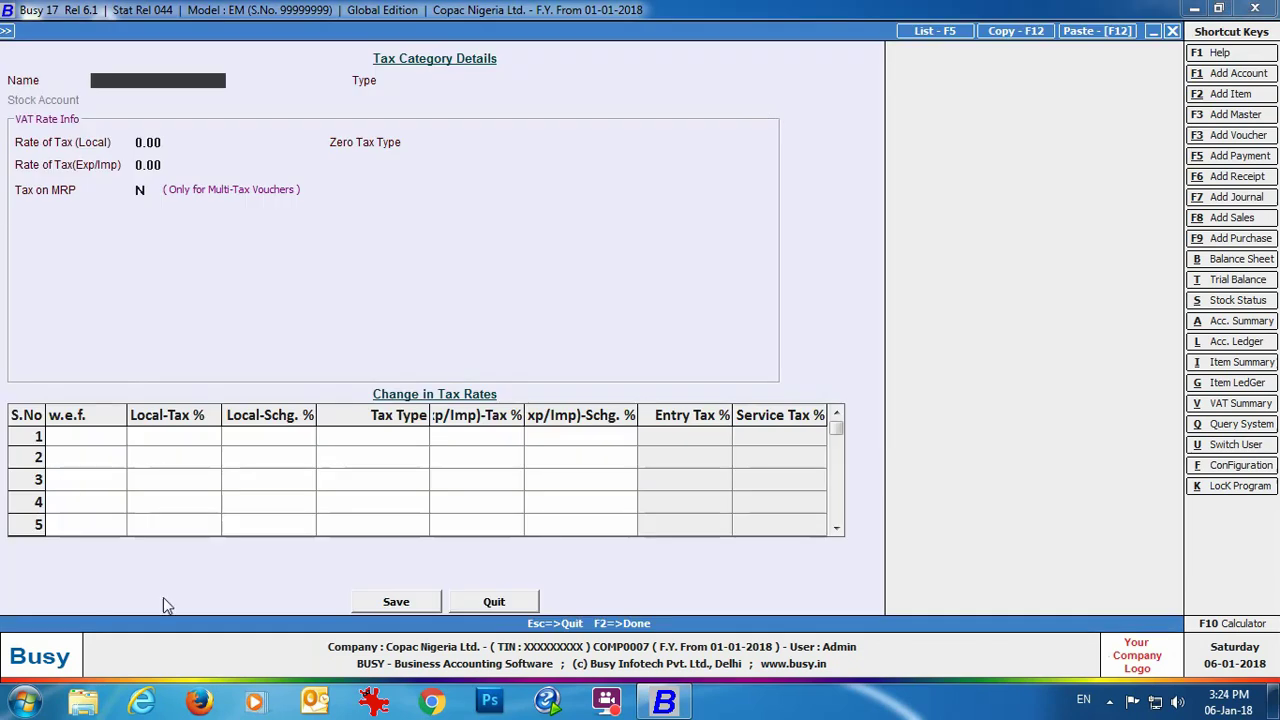
text(VAT5%)
key(Return)
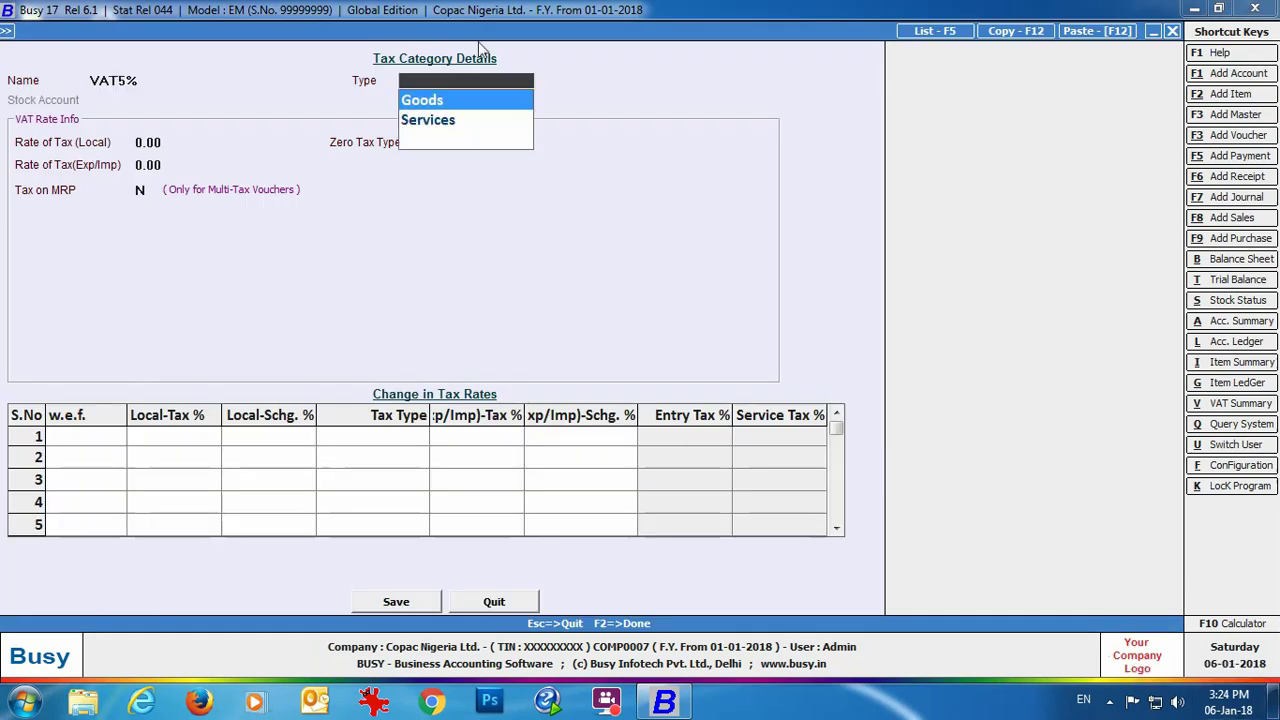
click(446, 107)
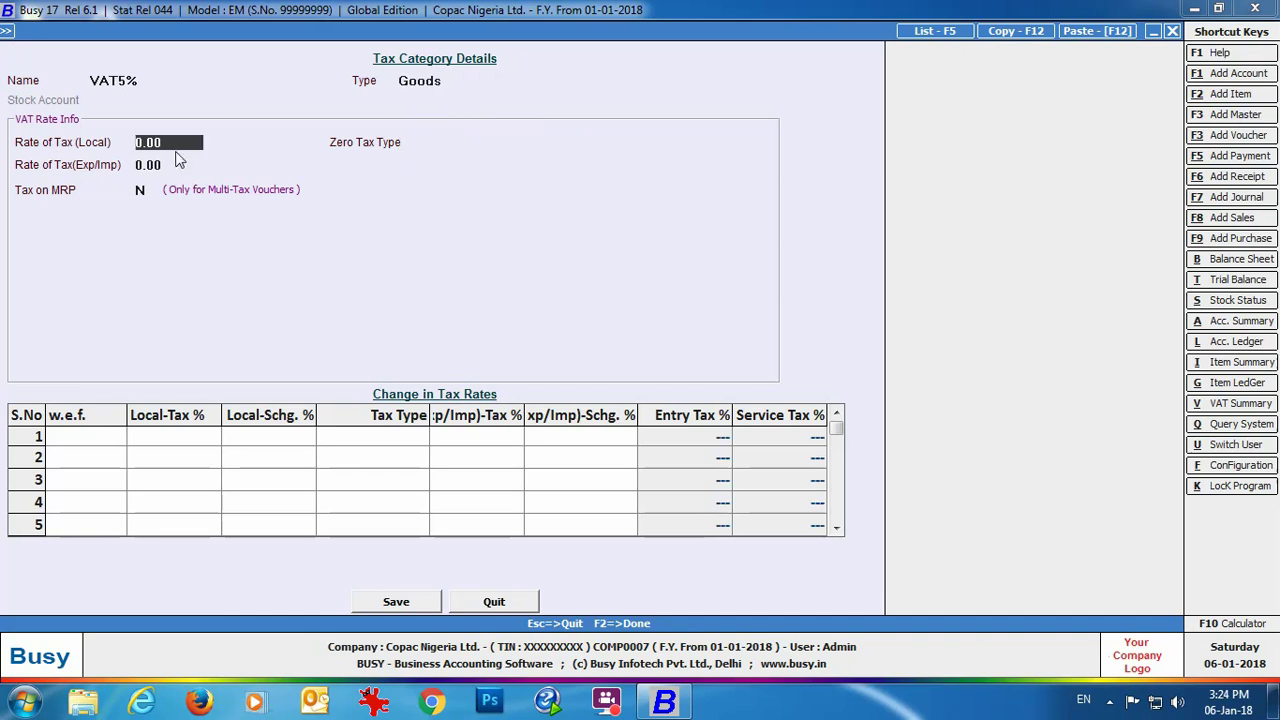
text(5)
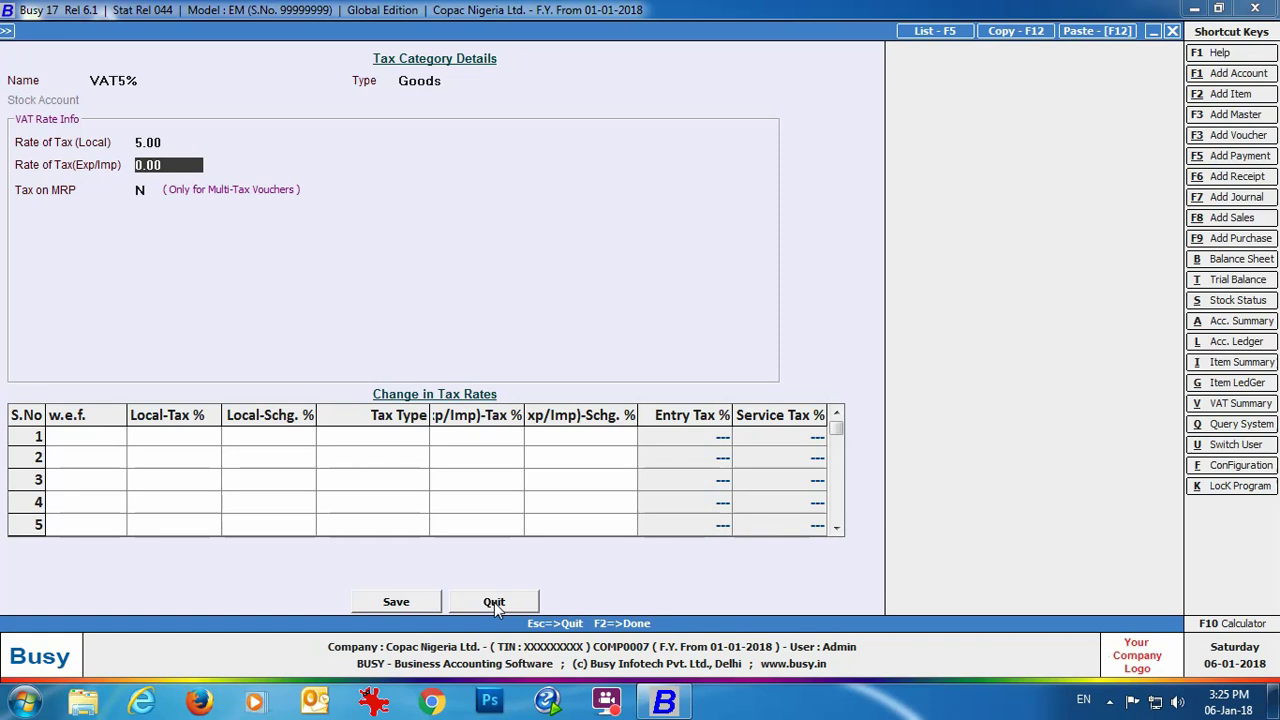
click(494, 602)
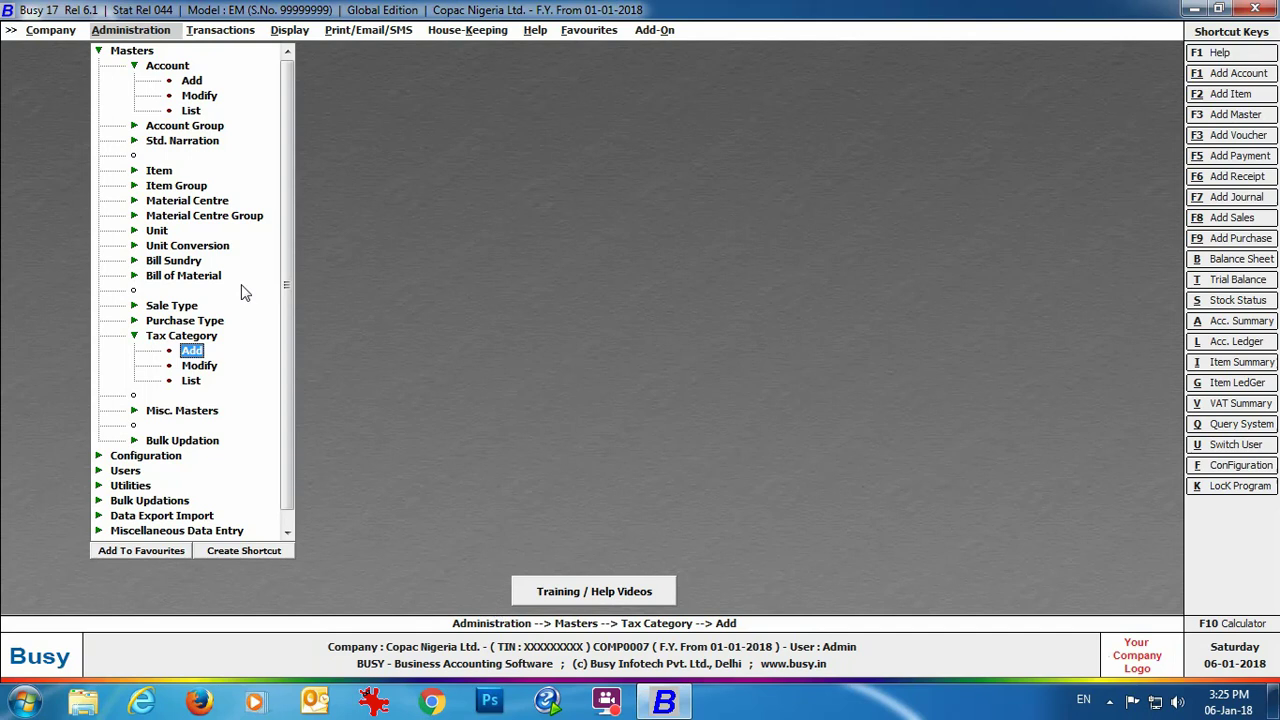
Step: Start a new item named Sony 32" HD LED Bravia and begin creating a new item group
click(160, 172)
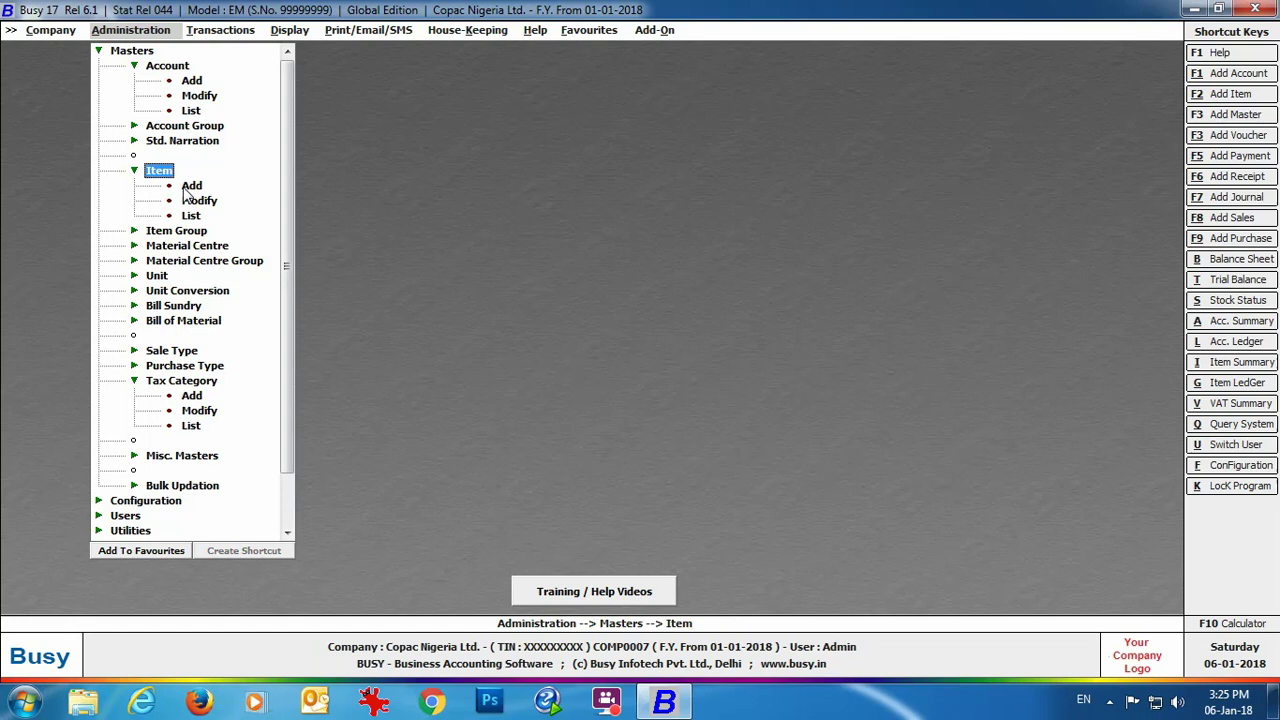
double_click(187, 188)
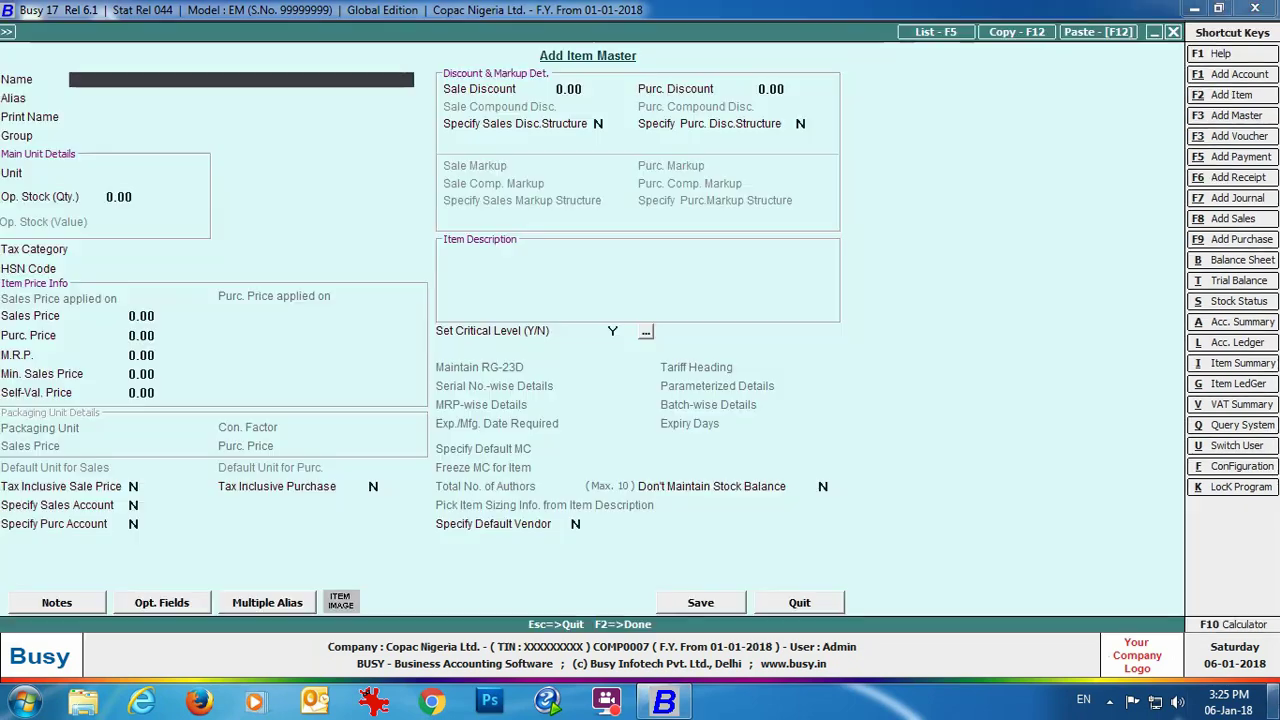
text(Sony 32" HD LED Bravia)
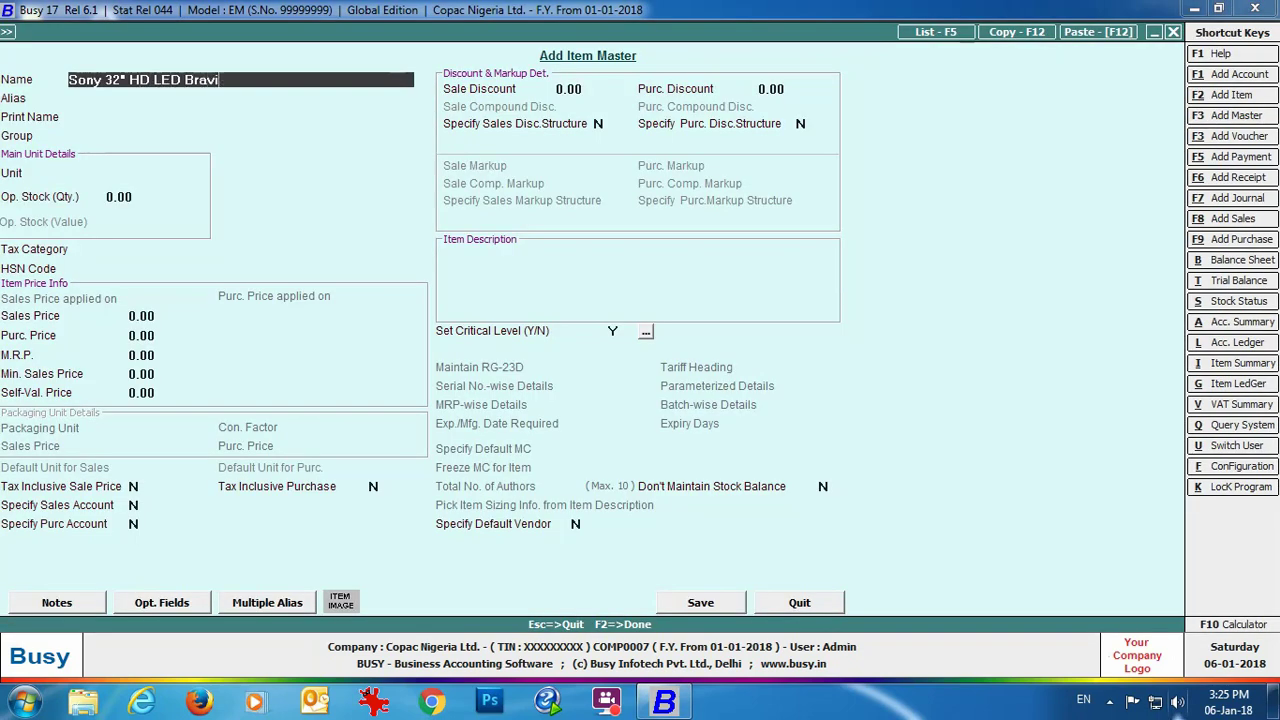
key(Return)
key(Return)
key(Return)
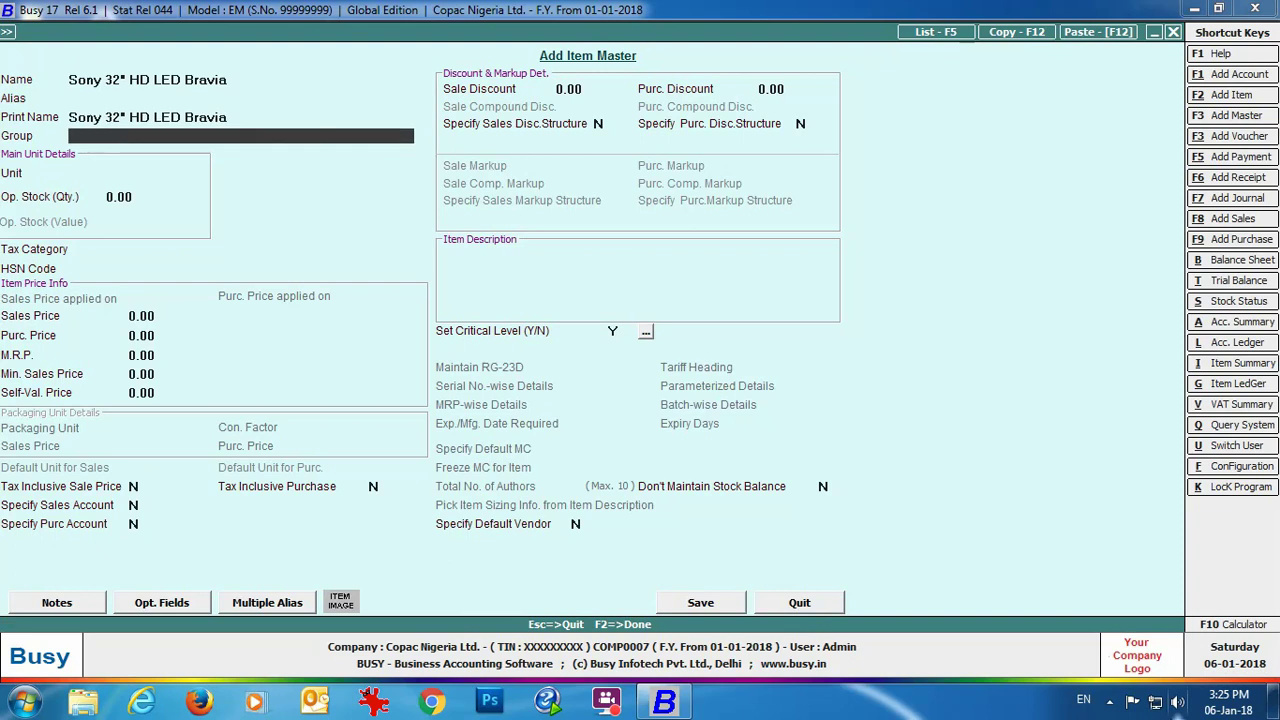
key(F3)
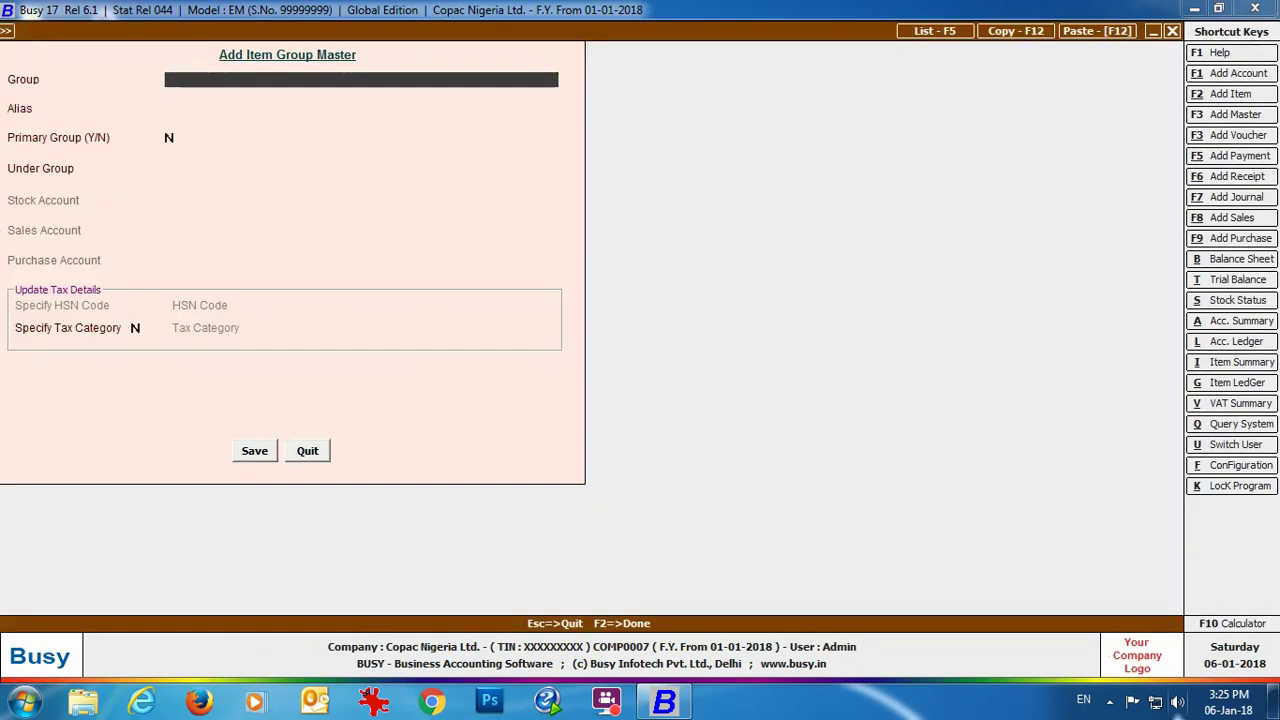
Step: Create primary item group Televisions with the 5% tax category and save it
text(Televisions)
key(Return)
key(Return)
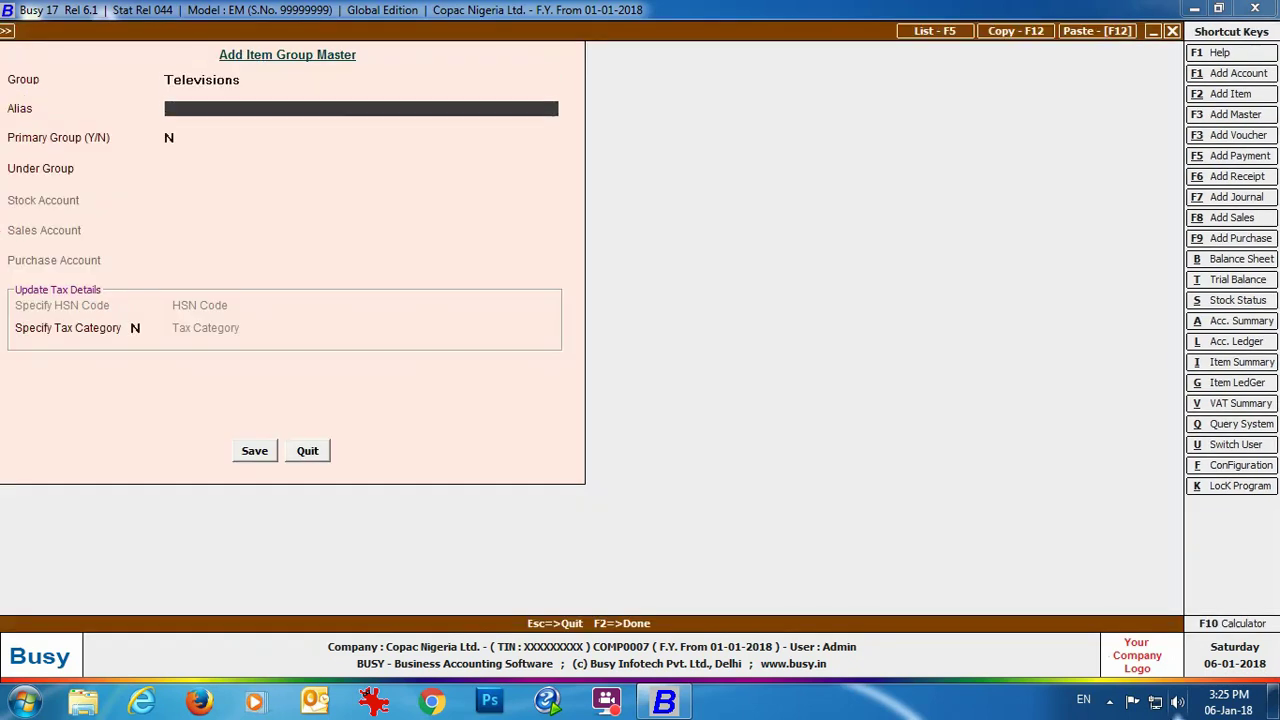
text(Y)
key(Return)
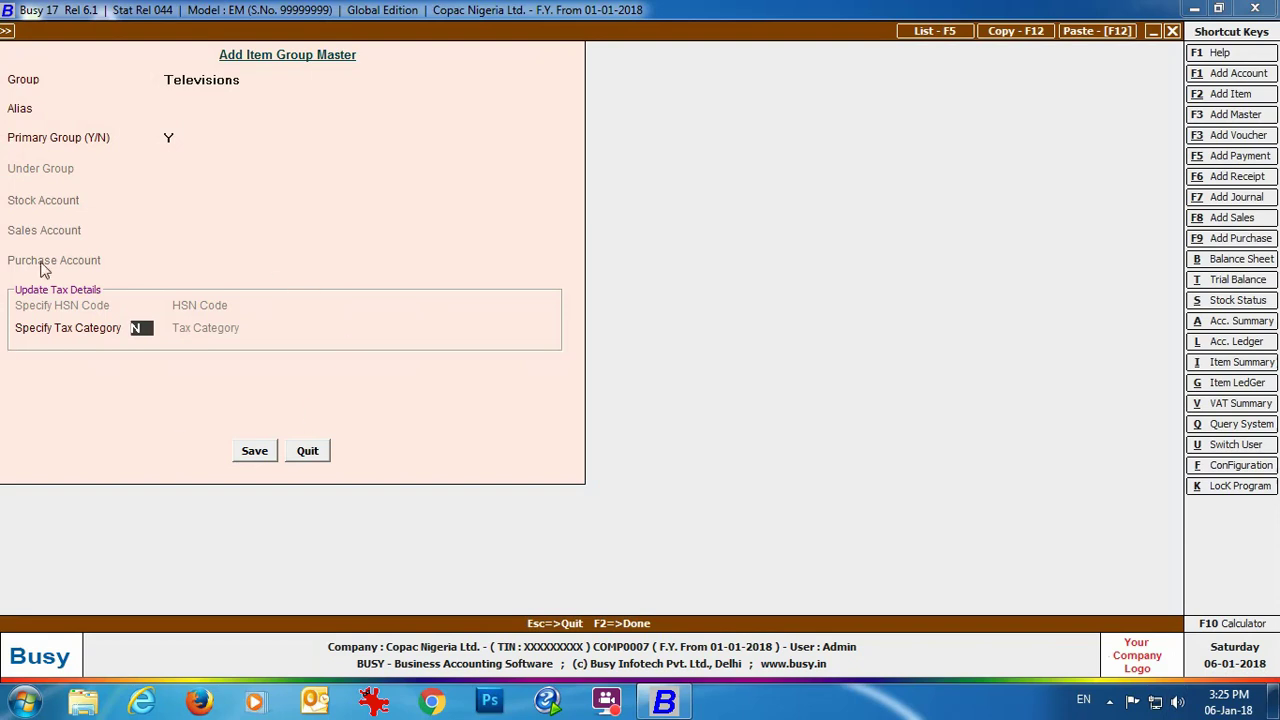
text(Y)
key(Return)
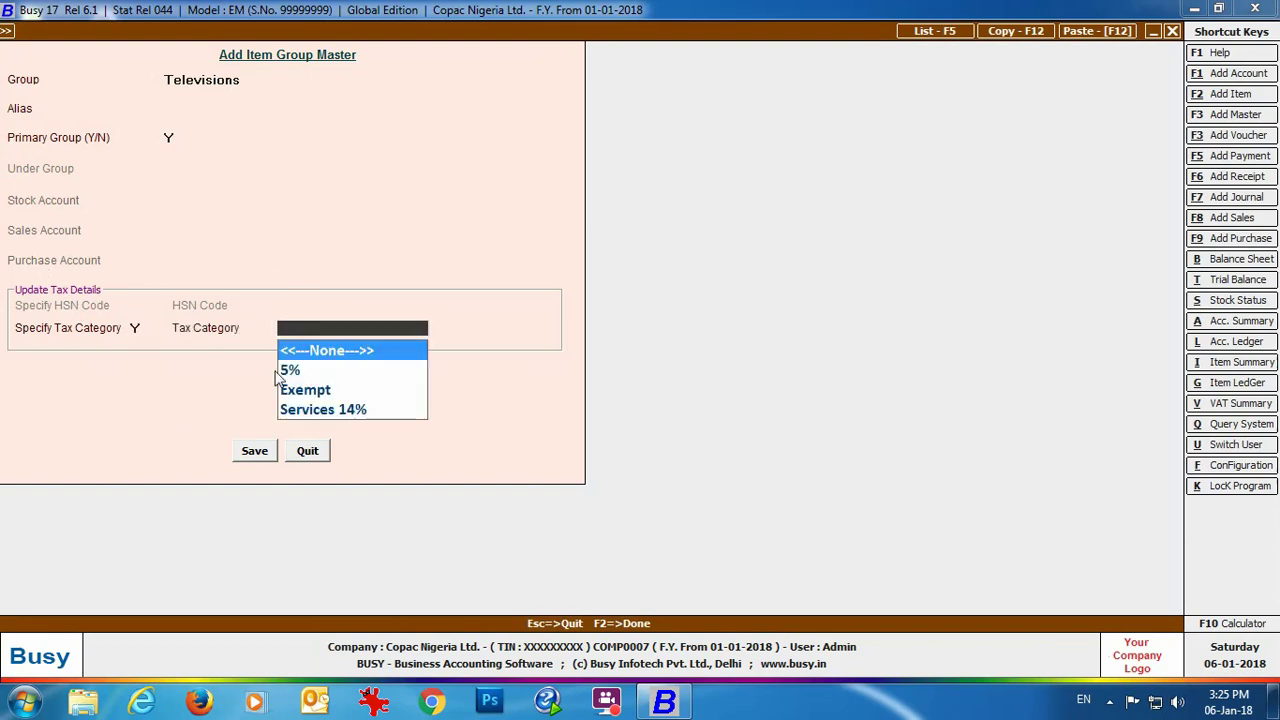
click(284, 372)
click(284, 372)
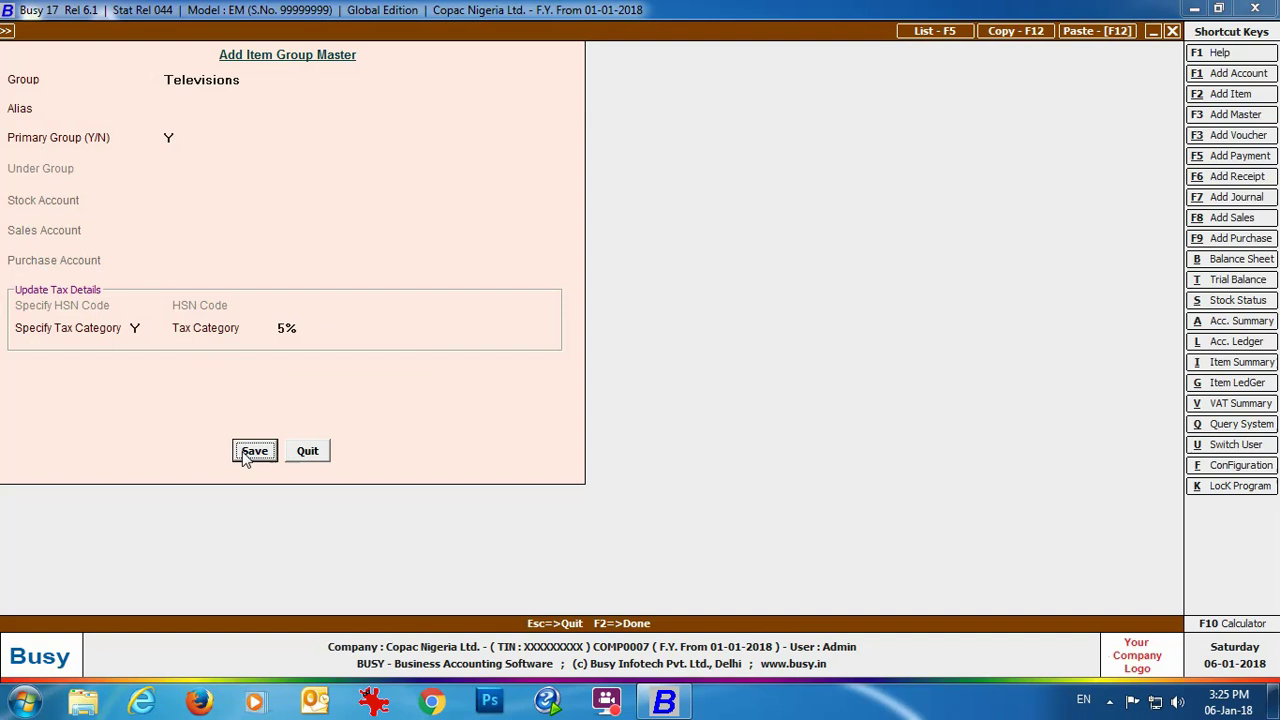
click(252, 451)
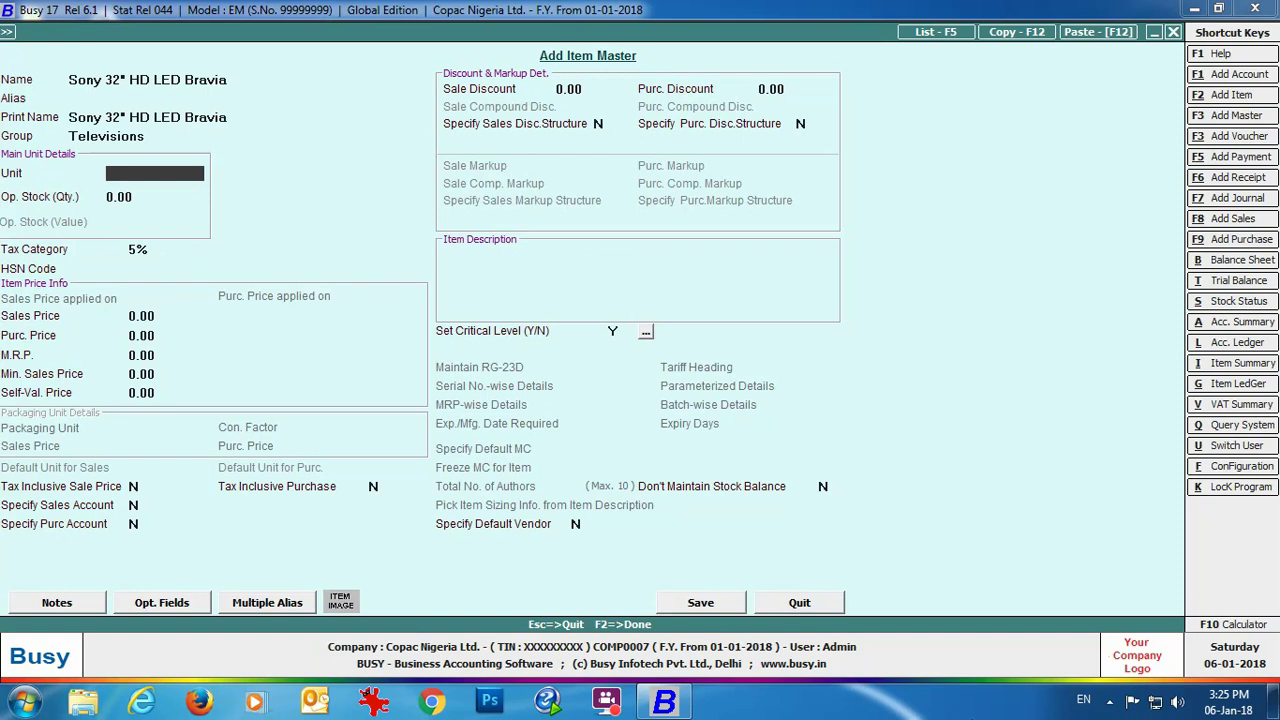
Step: Give the Sony 32" item unit Pcs., HSN 1234, sale price 94,000, purchase 90,000, and save
text(pcs)
key(Return)
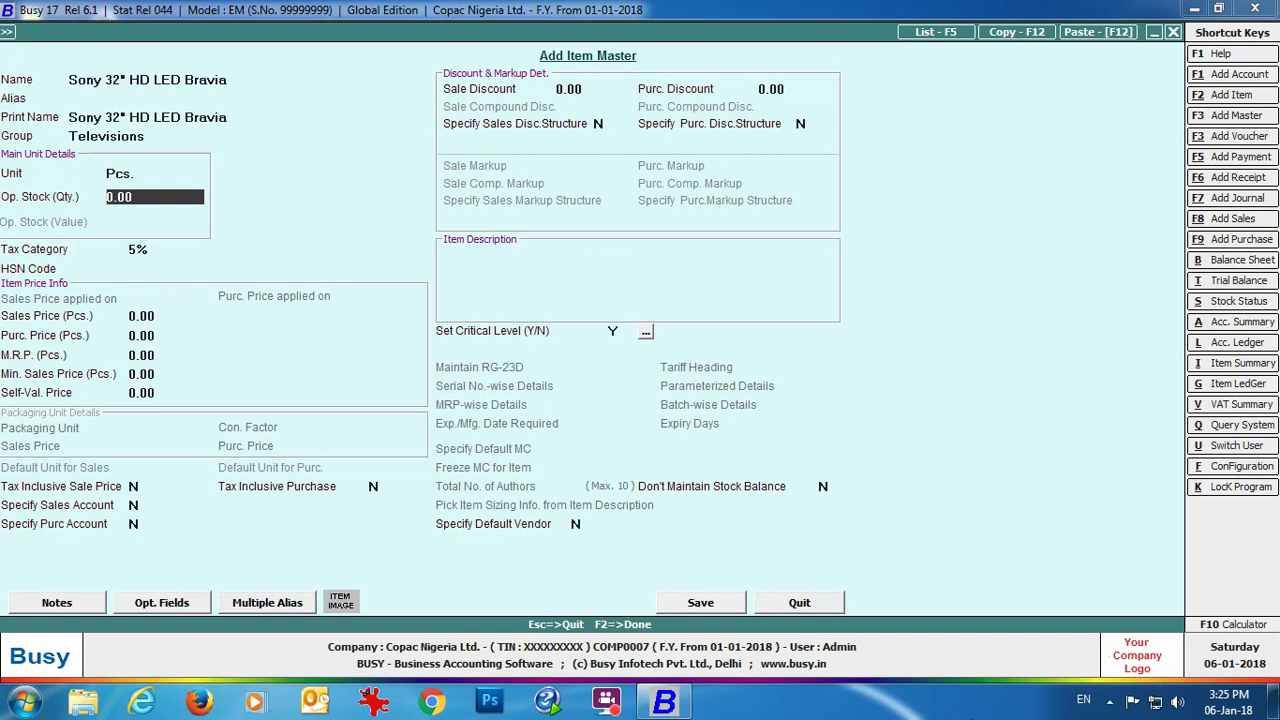
key(Return)
key(Return)
text(1234)
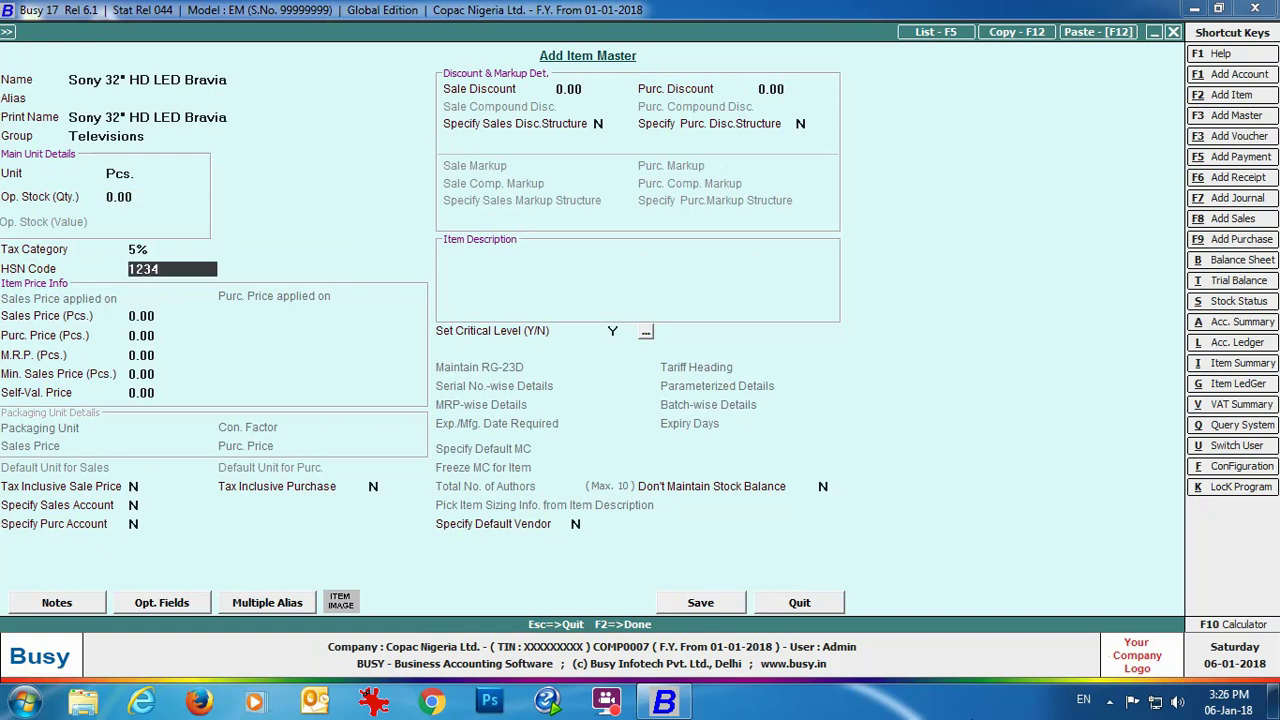
key(Return)
text(94000)
key(Return)
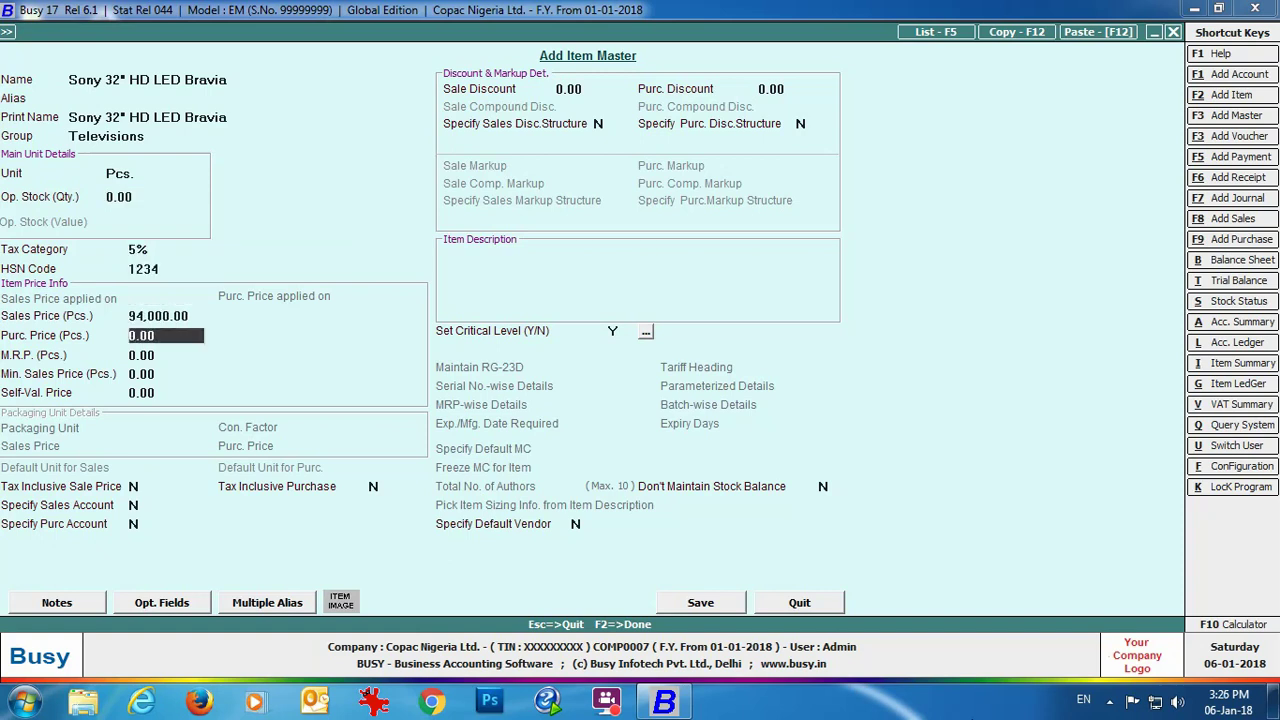
text(90000)
key(Return)
key(Return)
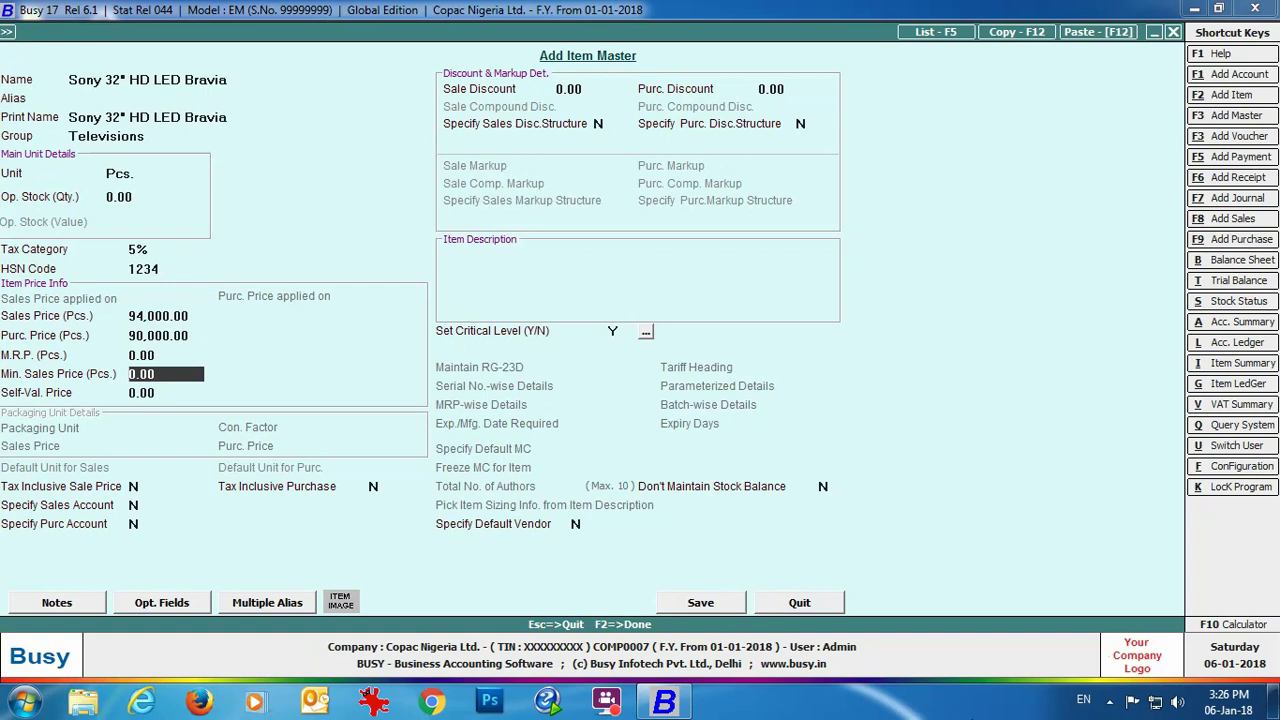
key(Return)
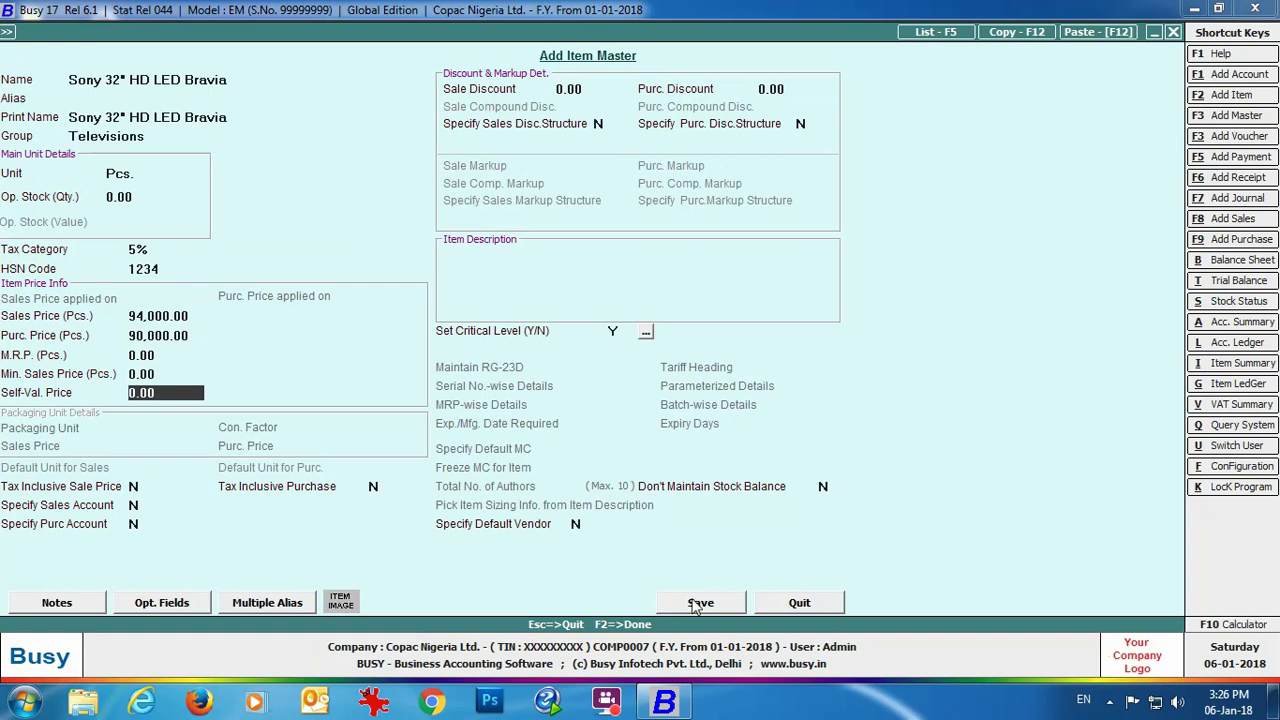
click(697, 604)
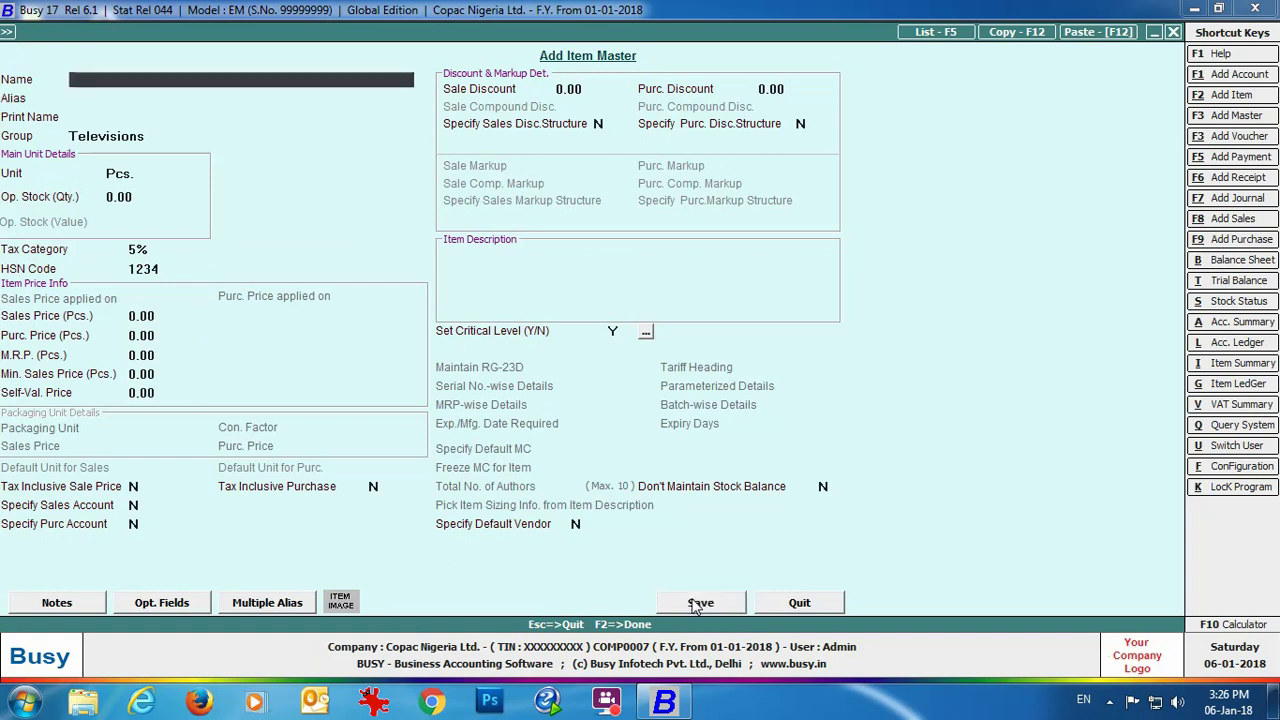
Step: Add and save item Sony 48" Smart Full HD with sale price 300,000 and purchase 280,000
text(Sony 48)
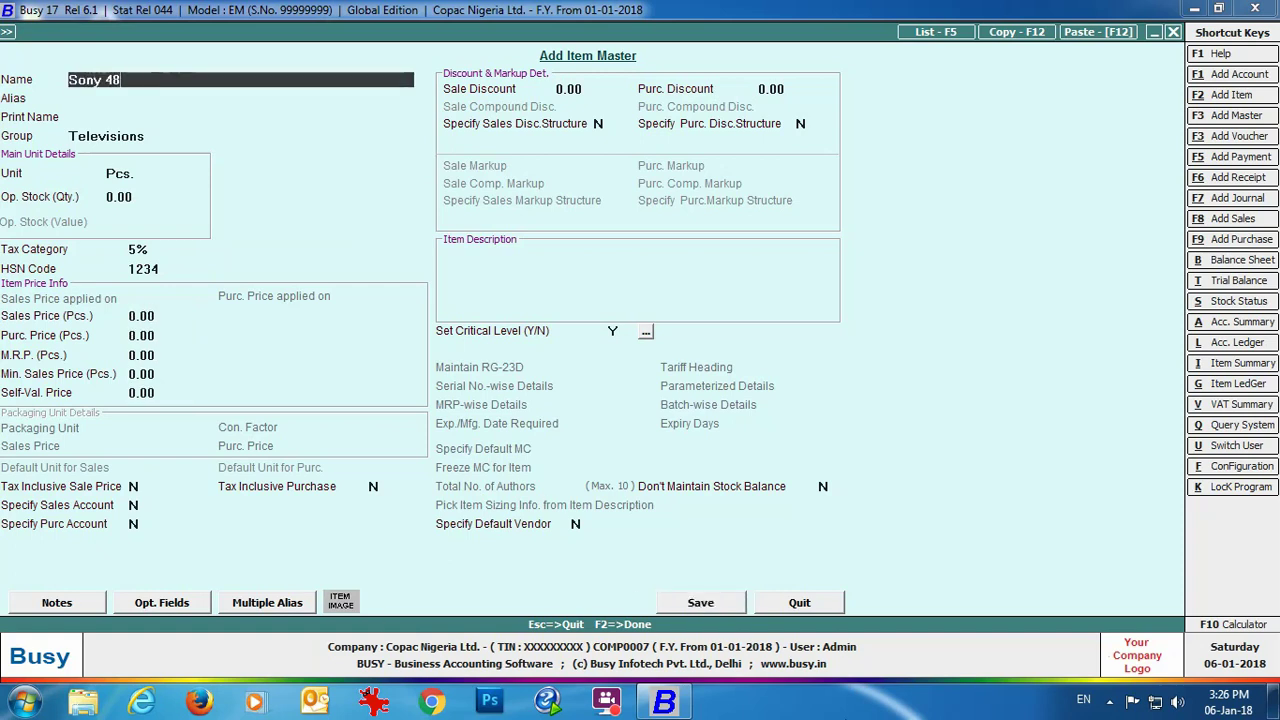
text(" Smart Full HD)
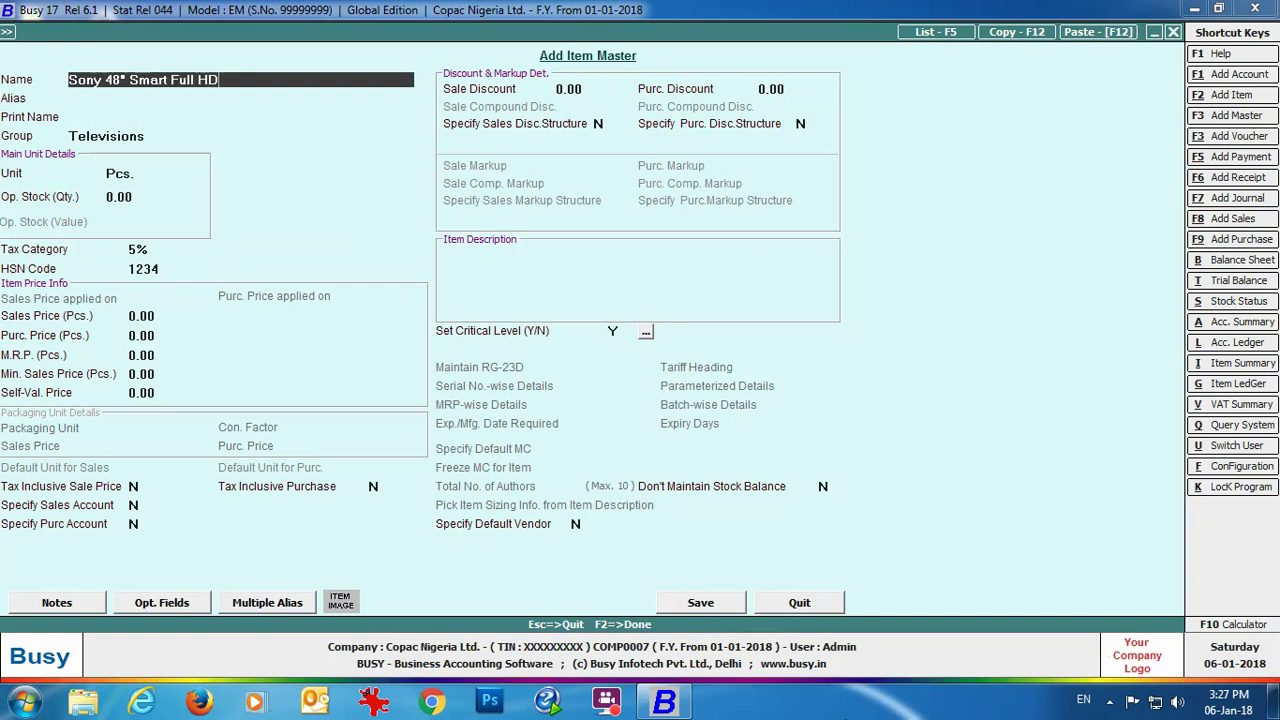
key(Return)
key(Return)
key(Return)
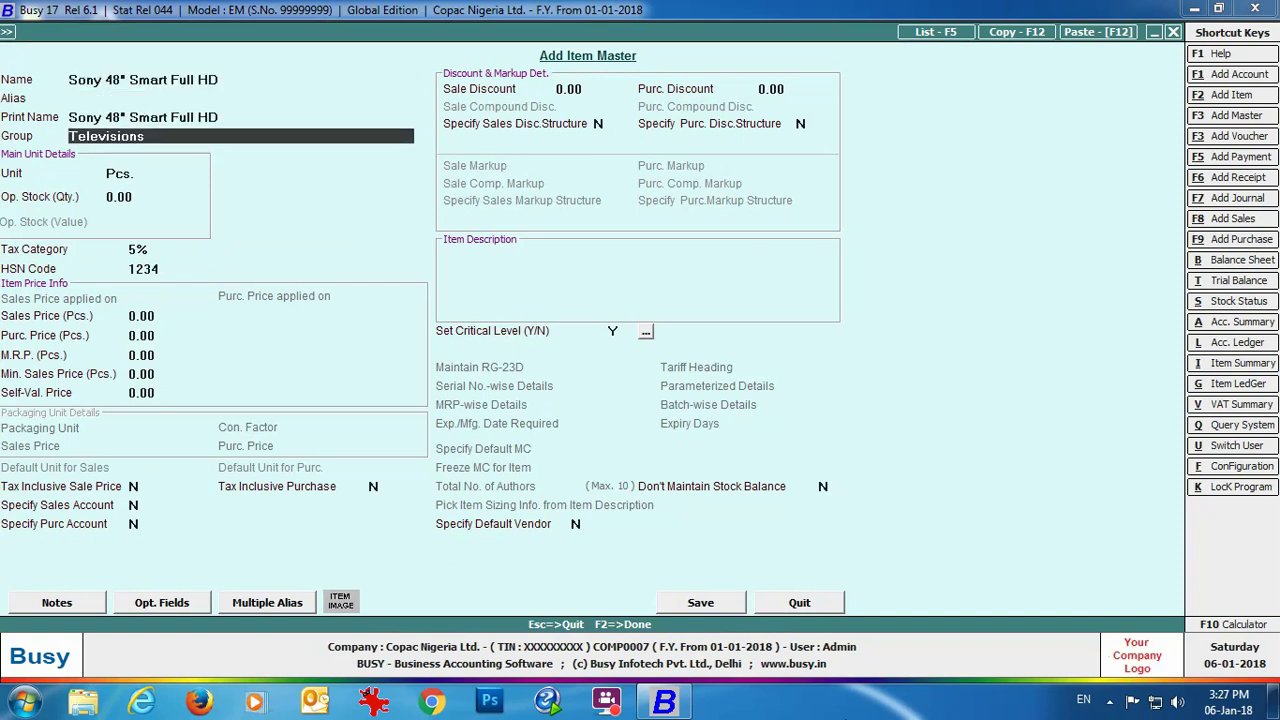
key(Return)
key(Return)
key(Return)
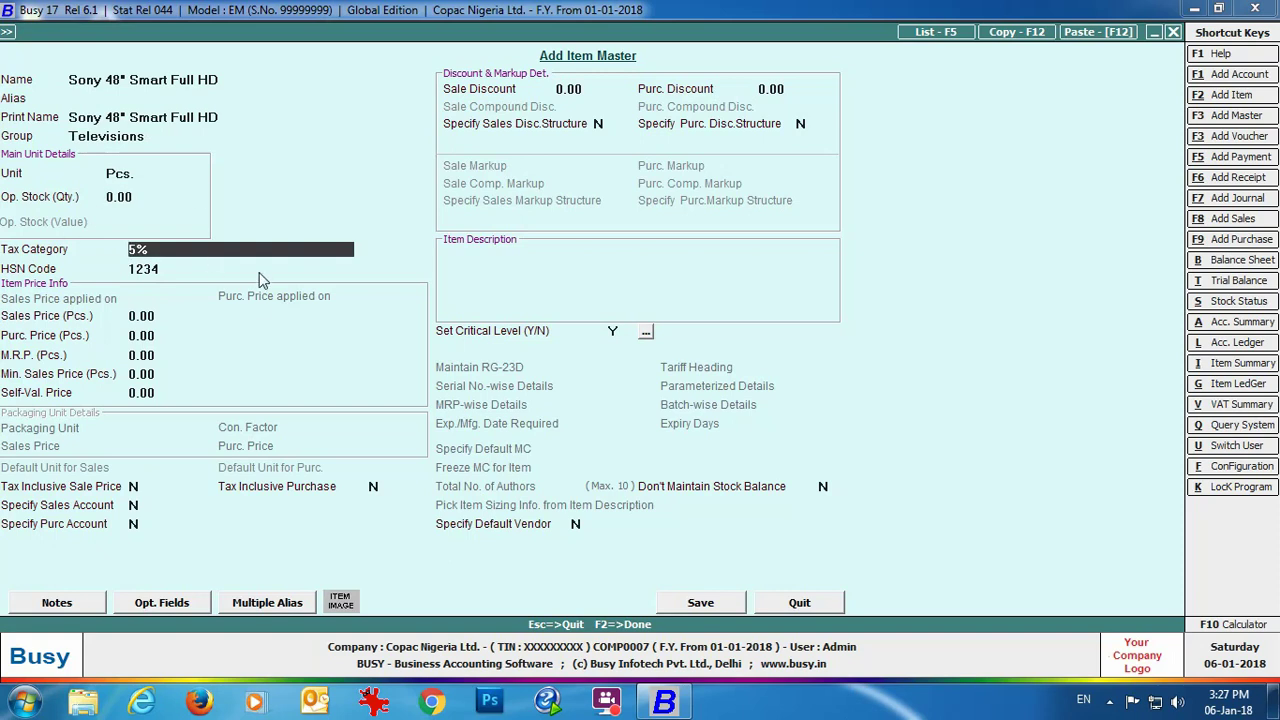
key(Return)
key(Return)
text(300000)
key(Return)
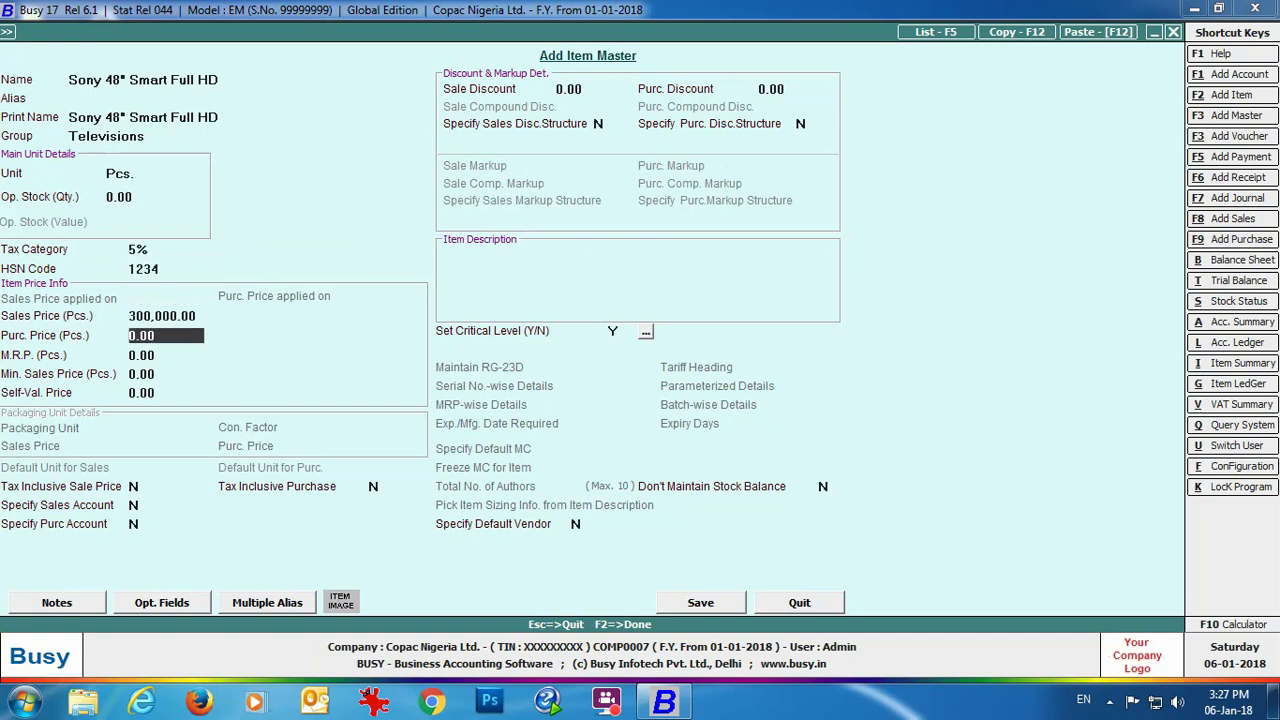
text(280000)
key(Return)
click(709, 605)
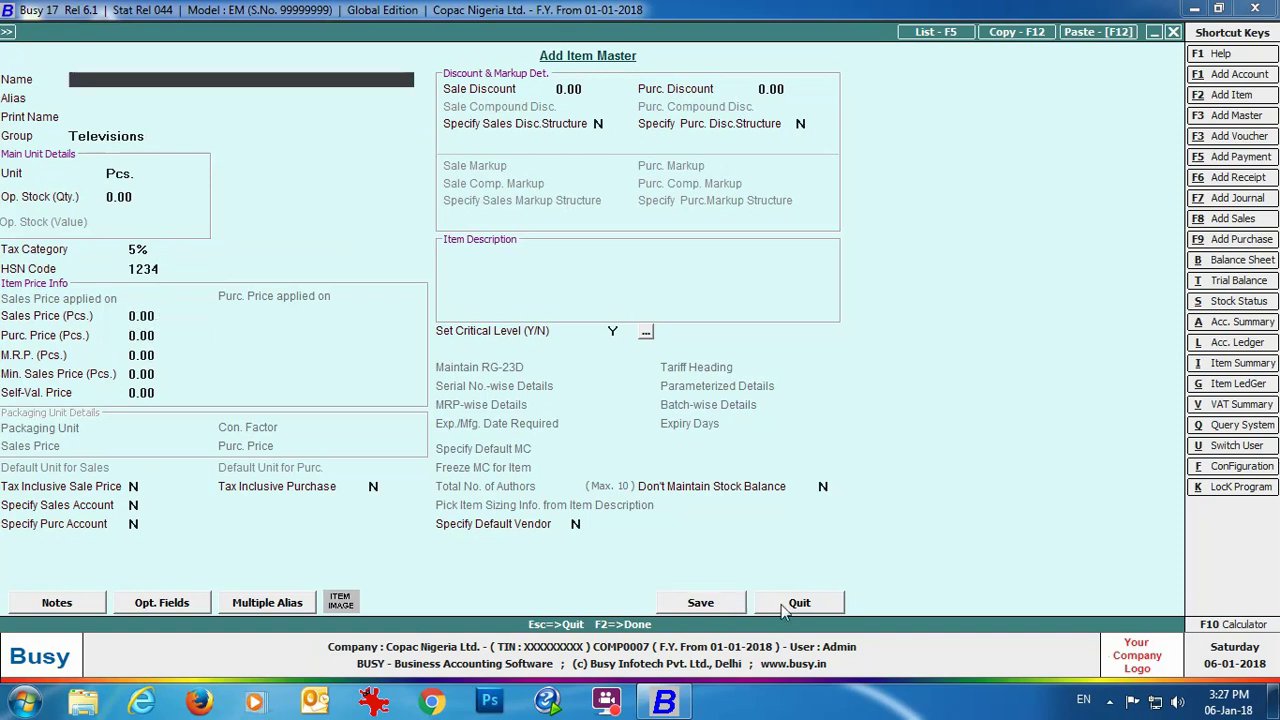
Step: Close the item form and review the six existing sale types, including Export and VAT/5%, on screen
click(805, 602)
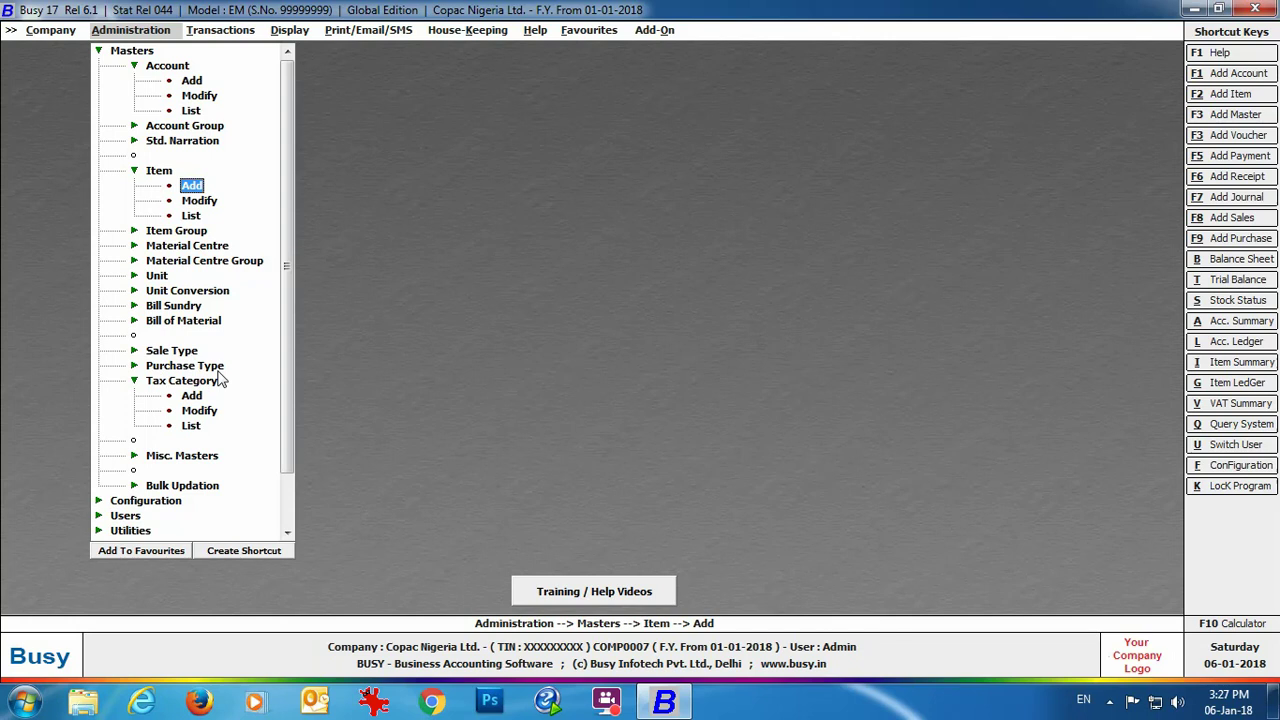
click(195, 352)
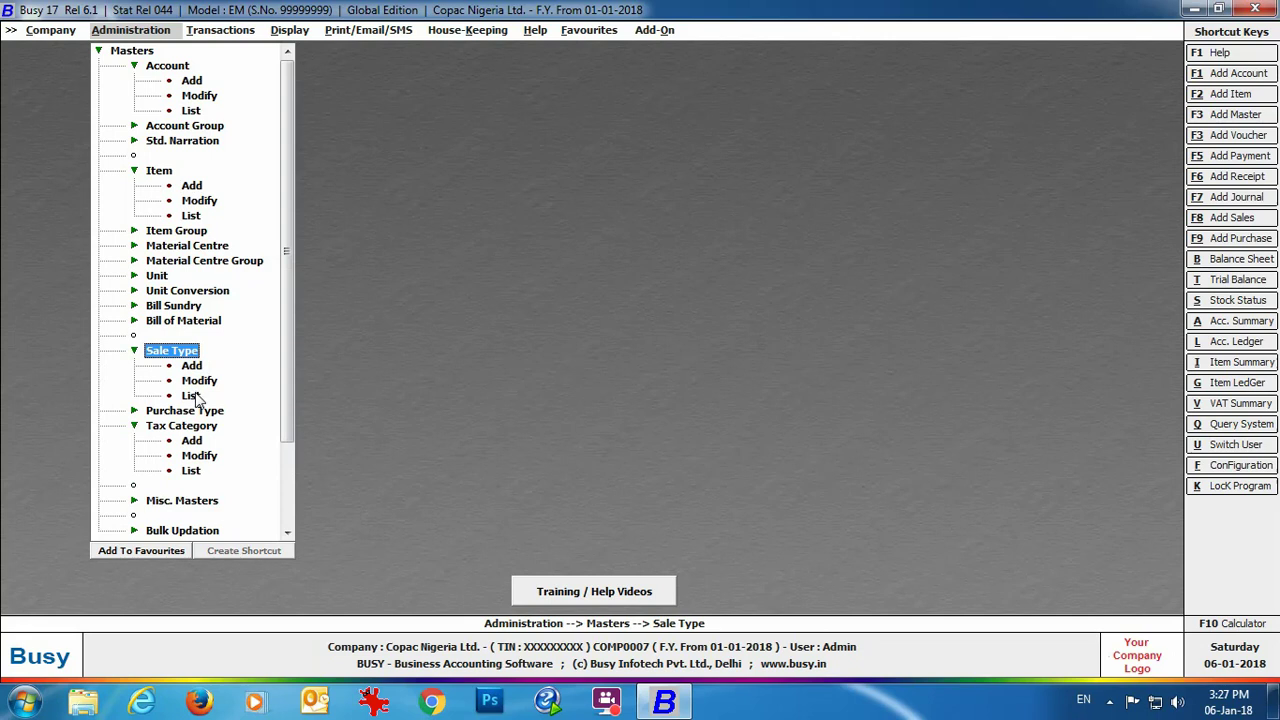
click(191, 396)
click(512, 384)
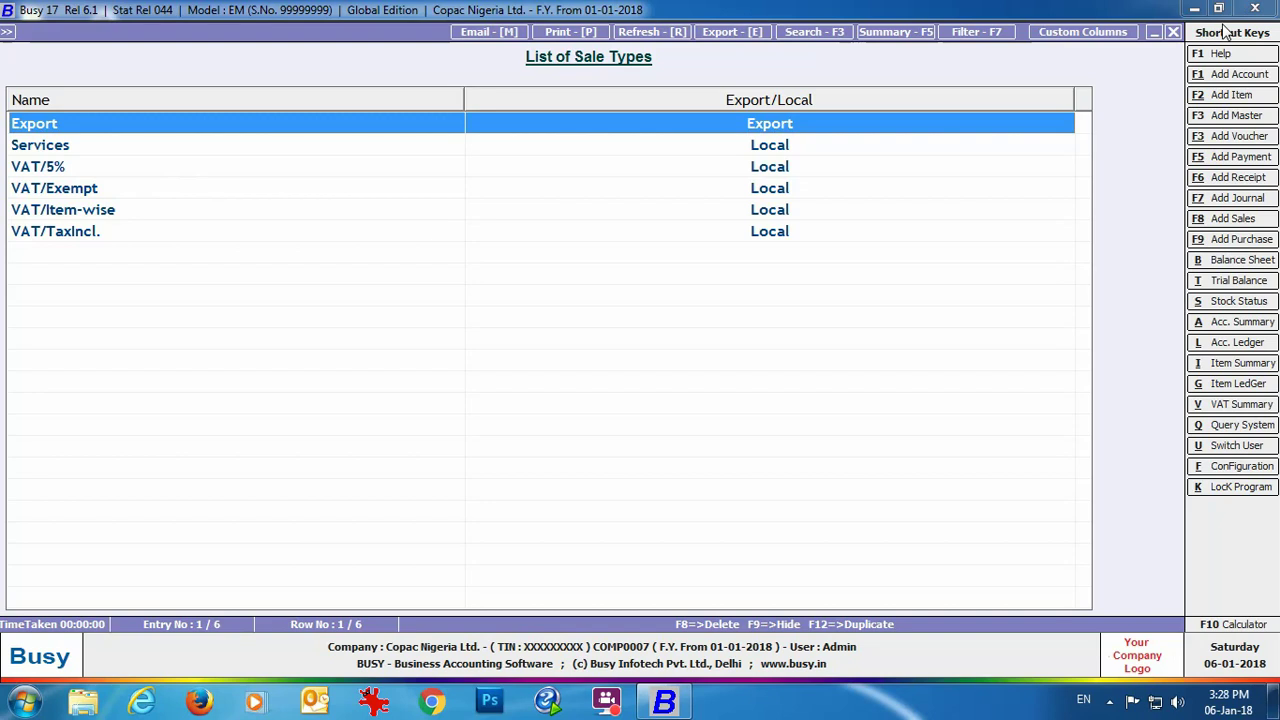
click(1173, 32)
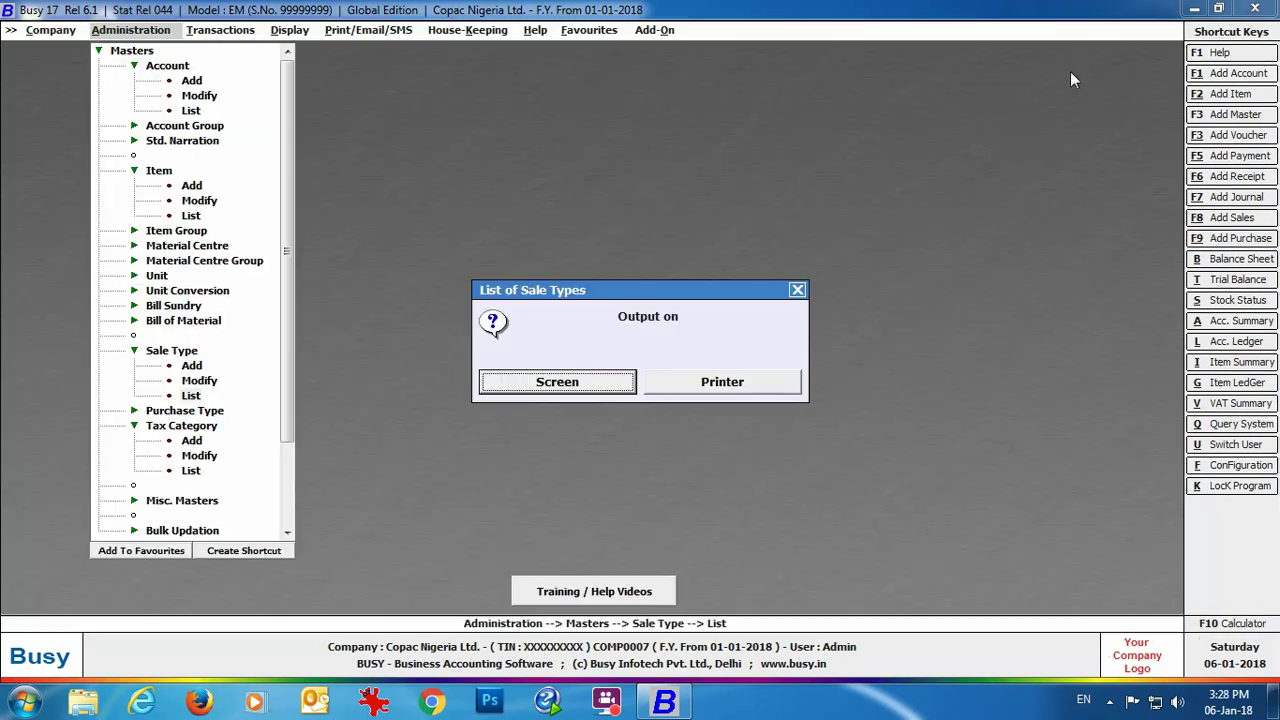
click(797, 290)
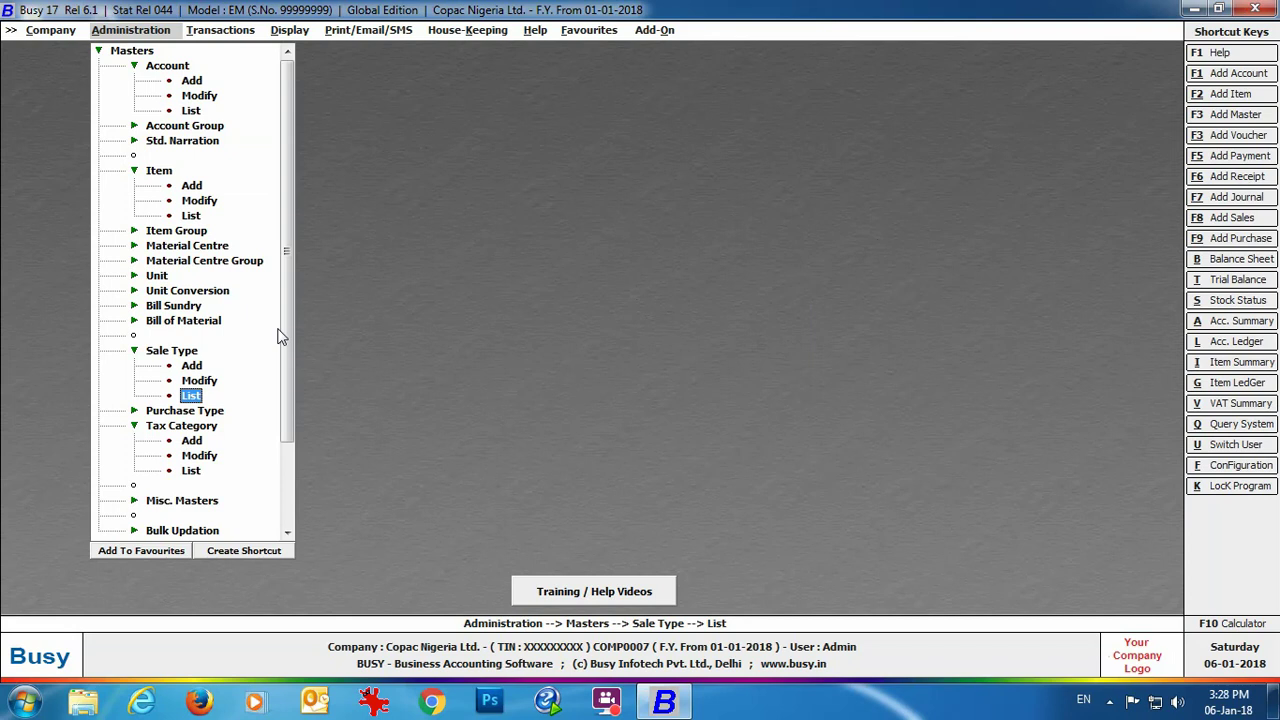
Step: Add a sale type named 5% whose sales account is specified in each voucher
click(188, 366)
text(5%)
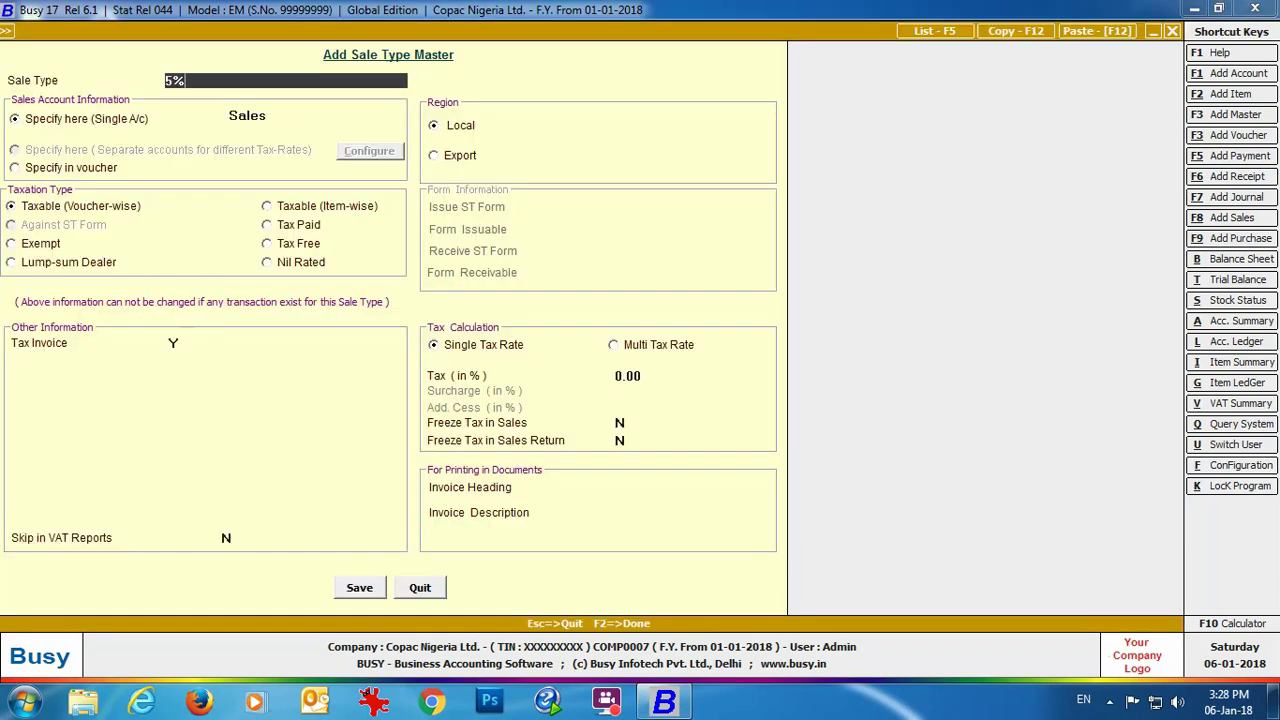
key(Return)
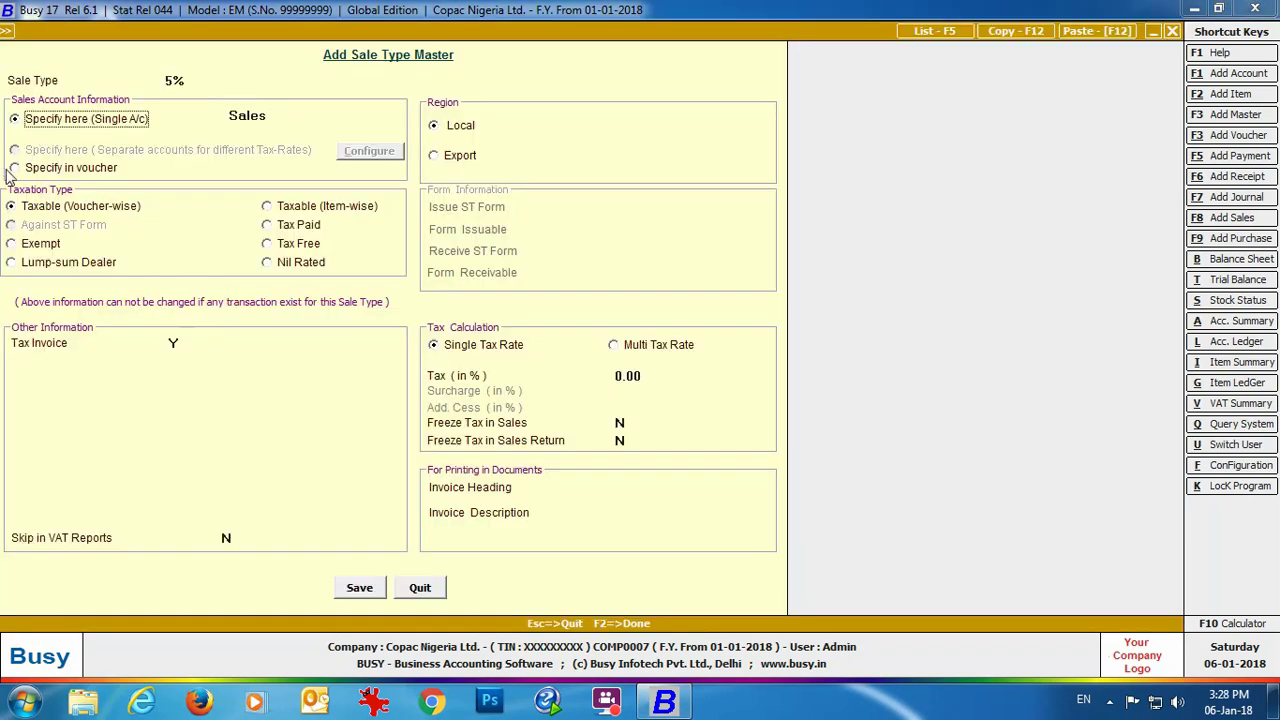
click(15, 169)
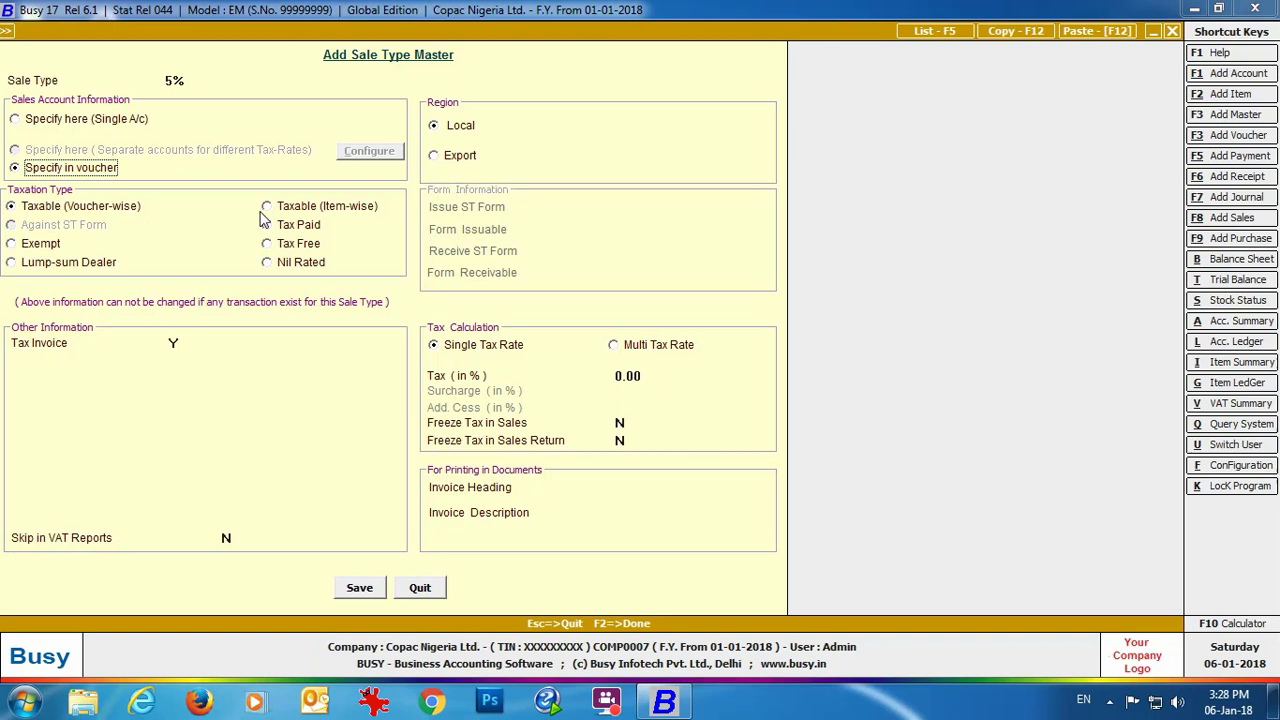
Step: Make the 5% sale type taxable item-wise, with separate sales accounts for each tax rate
click(266, 207)
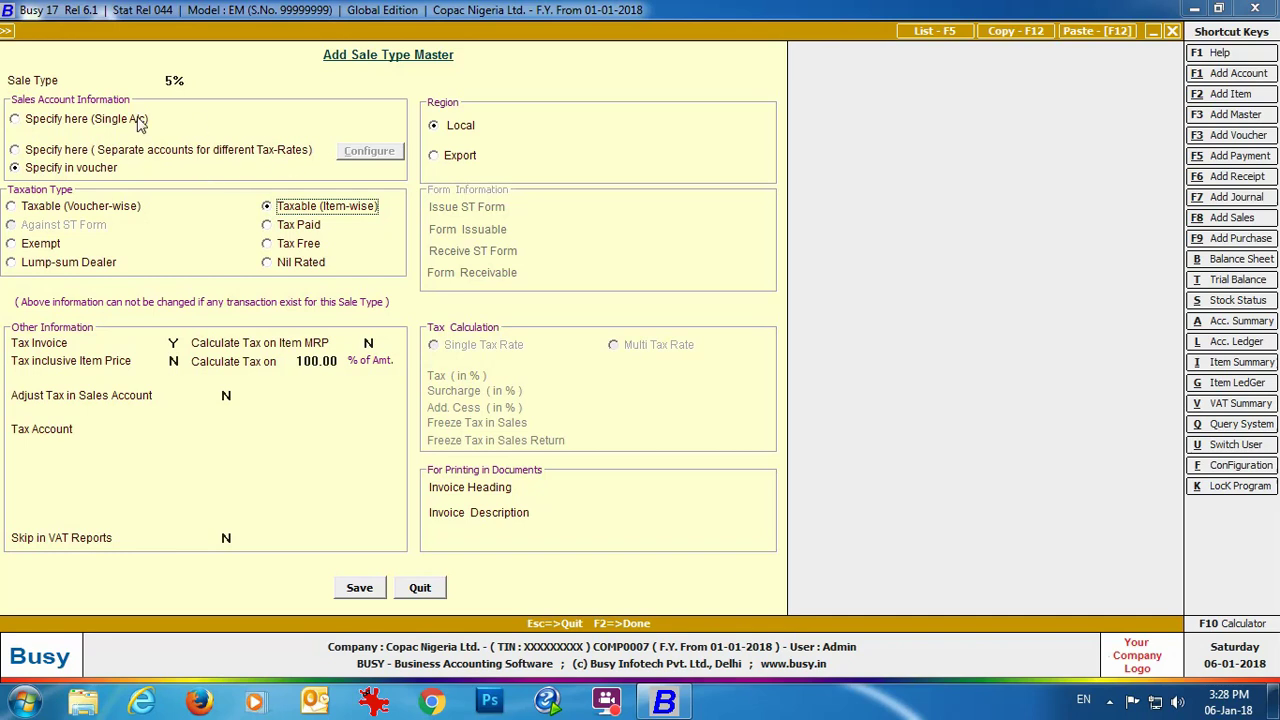
click(222, 154)
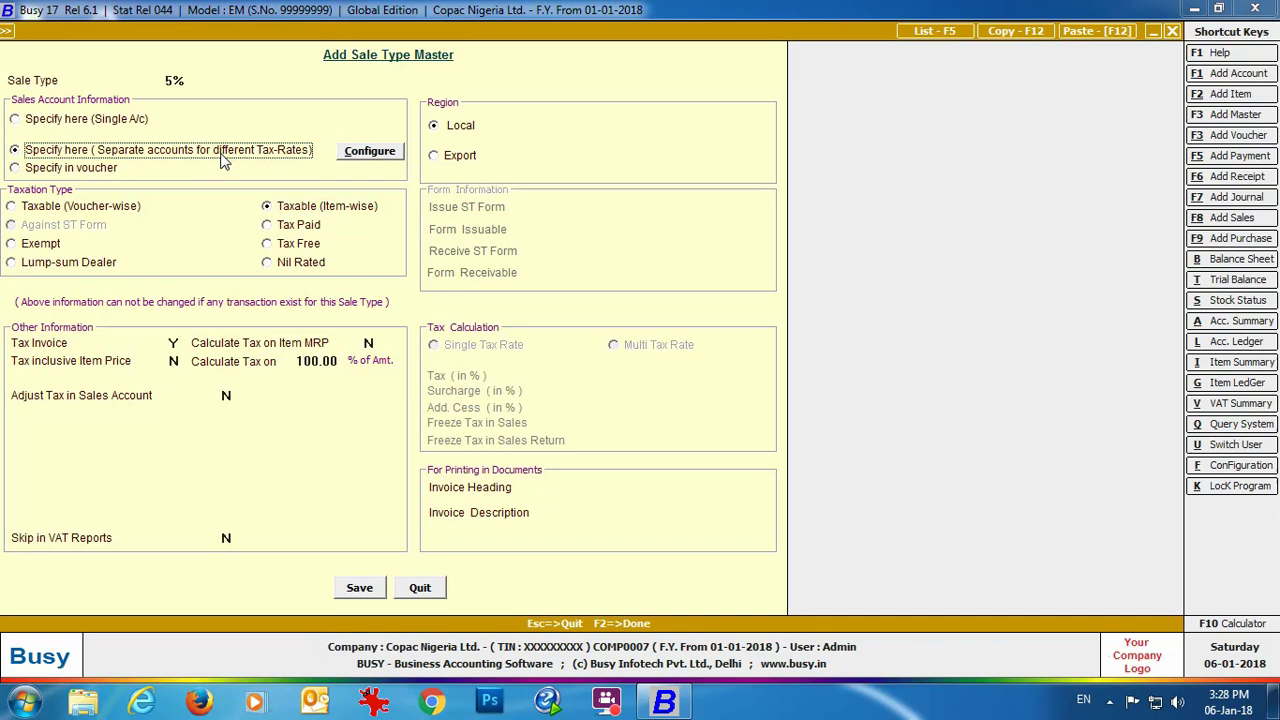
Step: Review the multi-tax account configuration, then switch to voucher-wise taxation with region Local
click(369, 151)
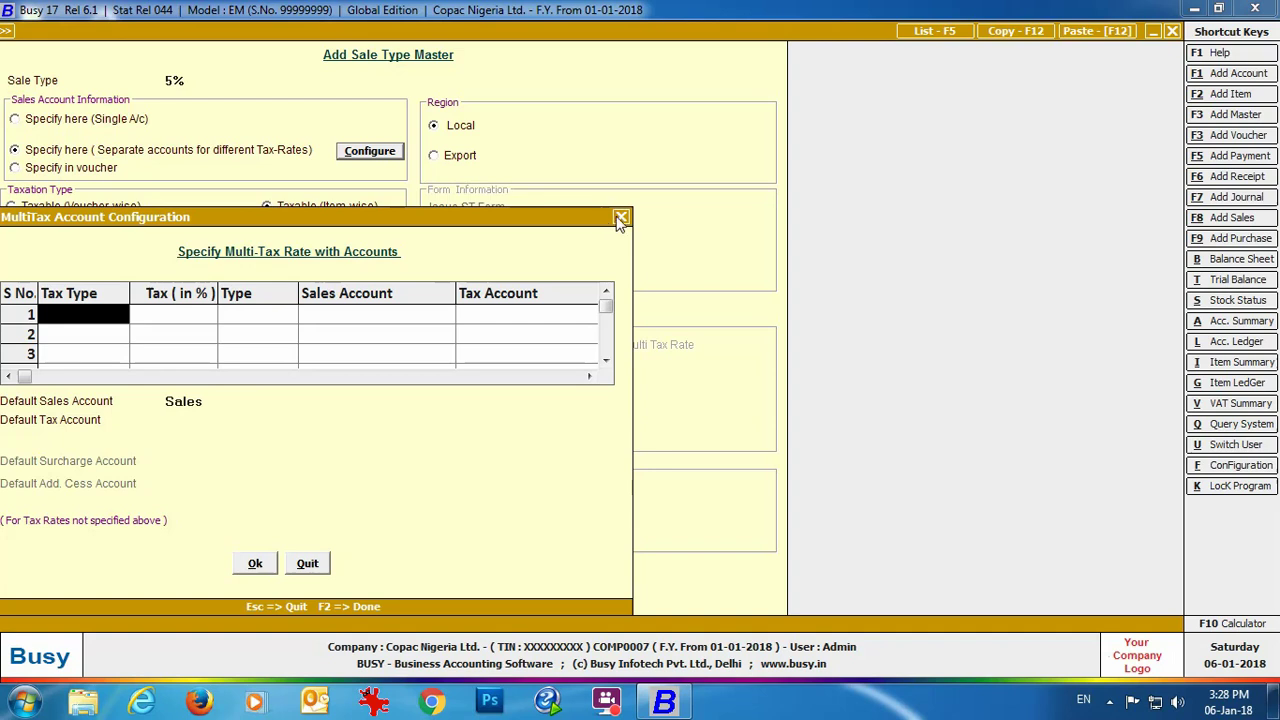
click(621, 217)
click(25, 210)
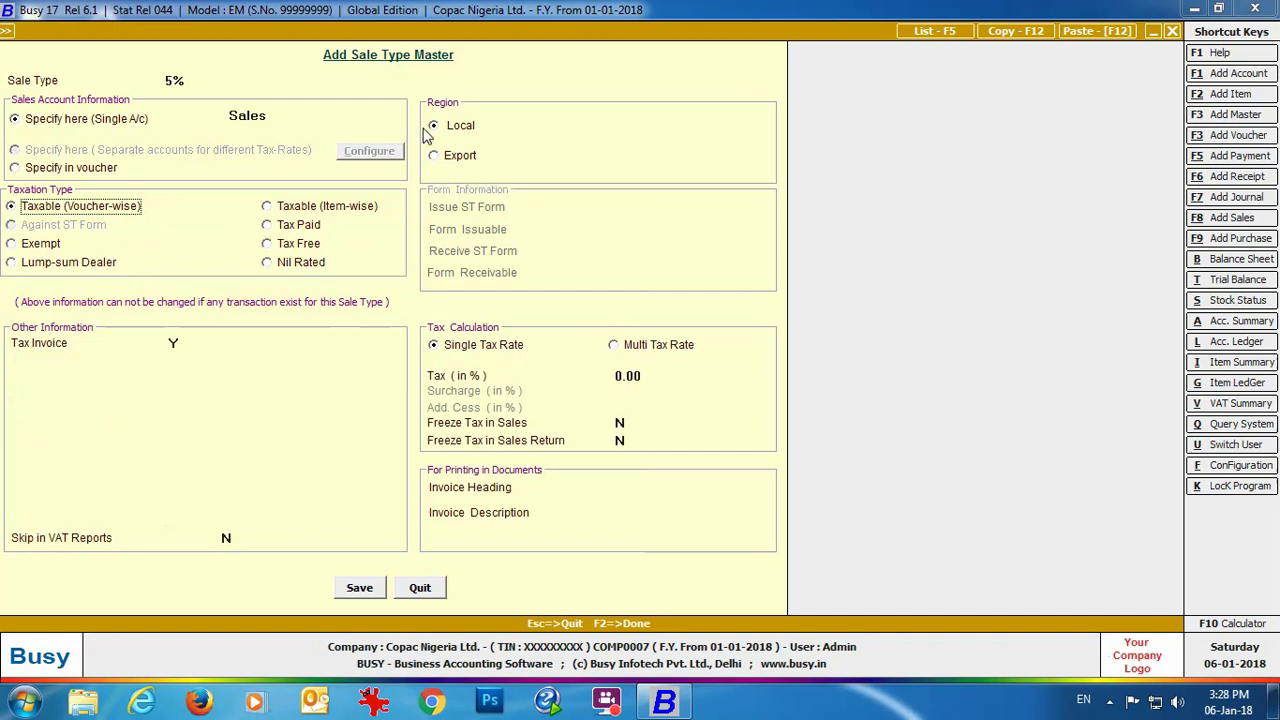
click(437, 158)
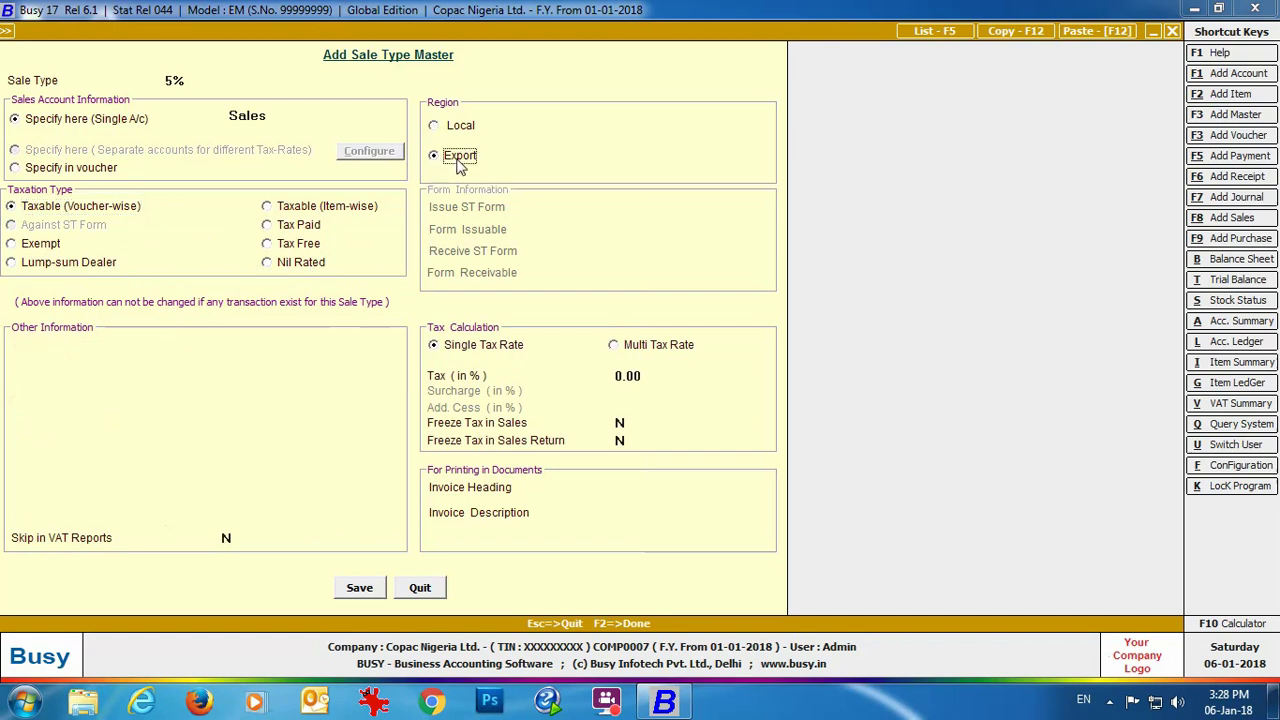
click(438, 130)
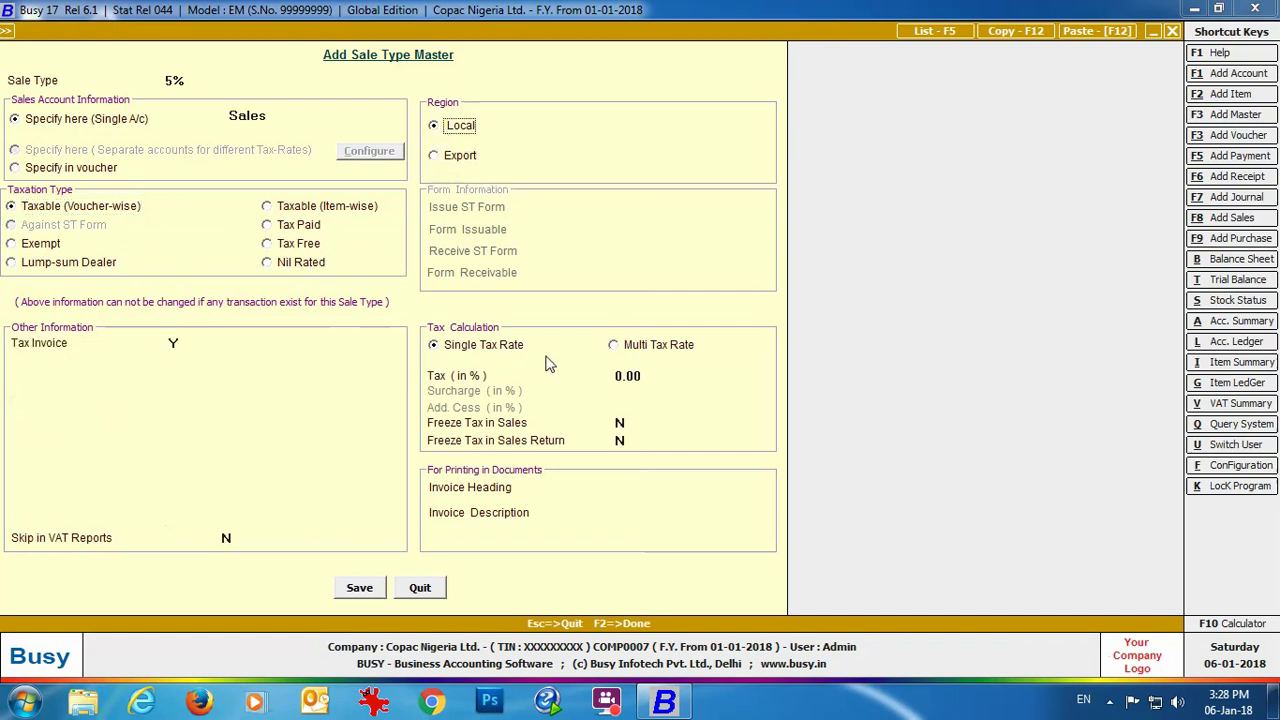
Step: Set the tax rate to 5 and quit the 5% sale type form
click(637, 380)
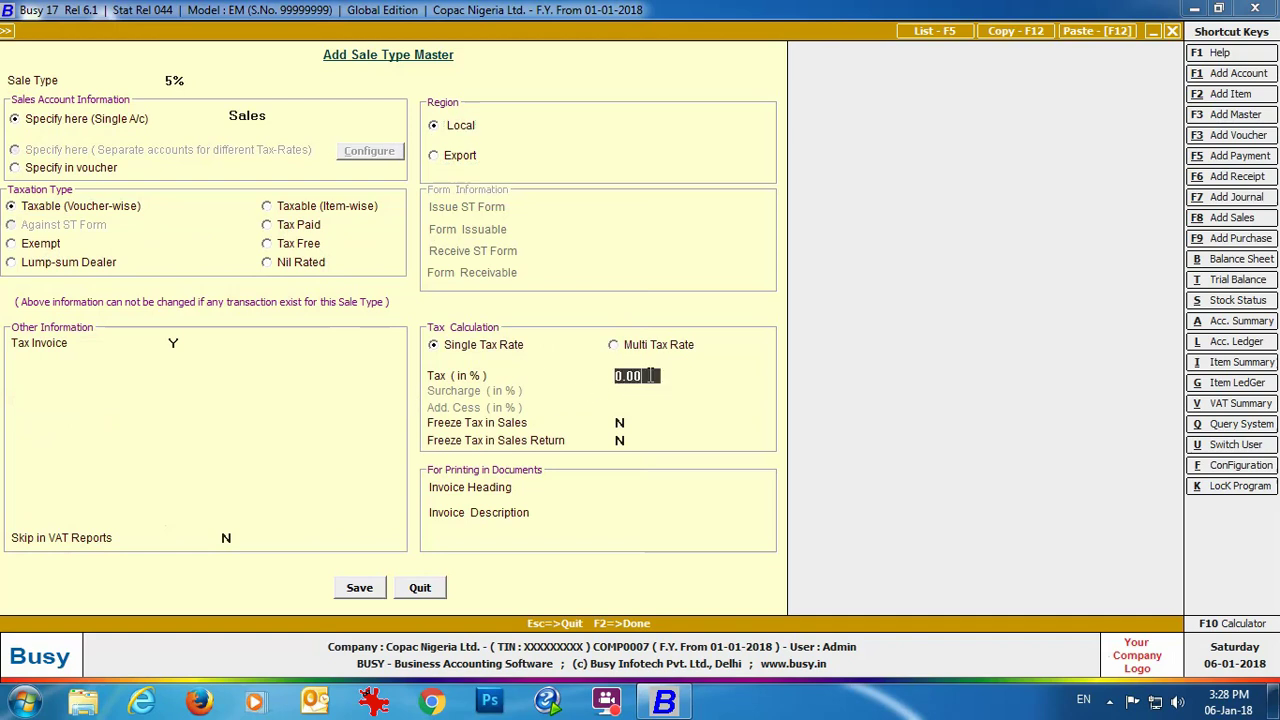
key(BackSpace)
text(5)
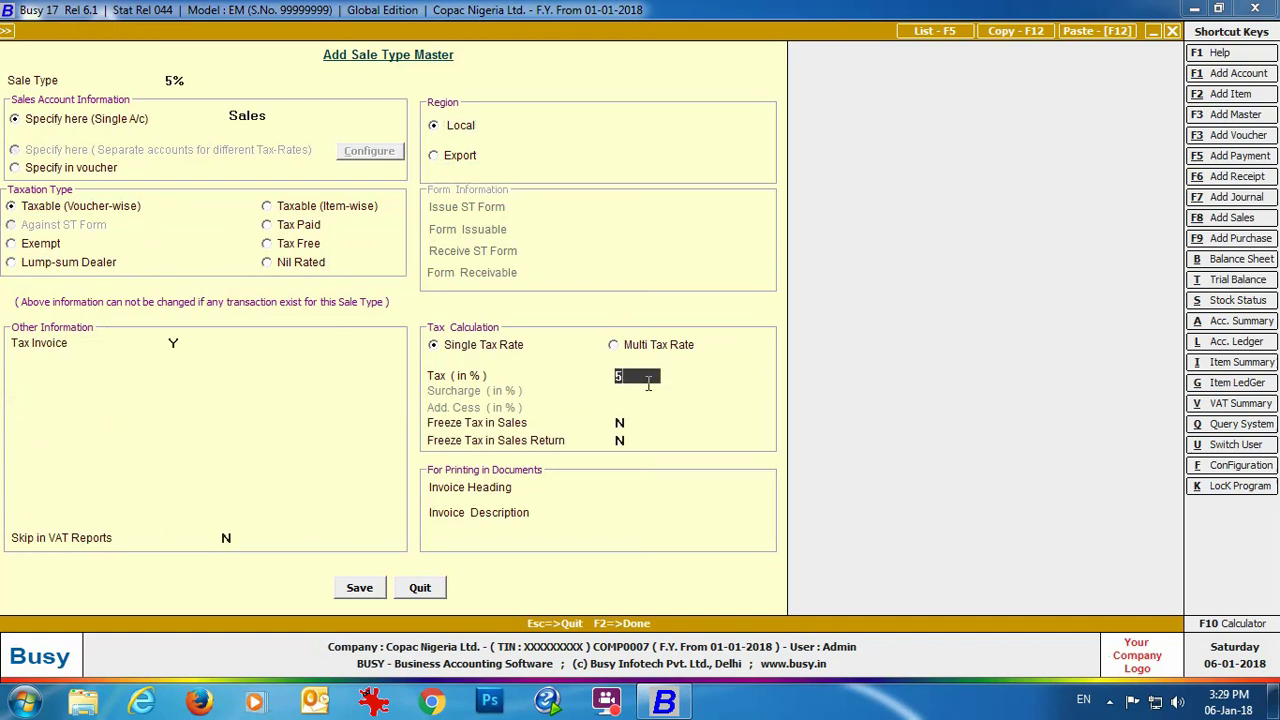
key(Return)
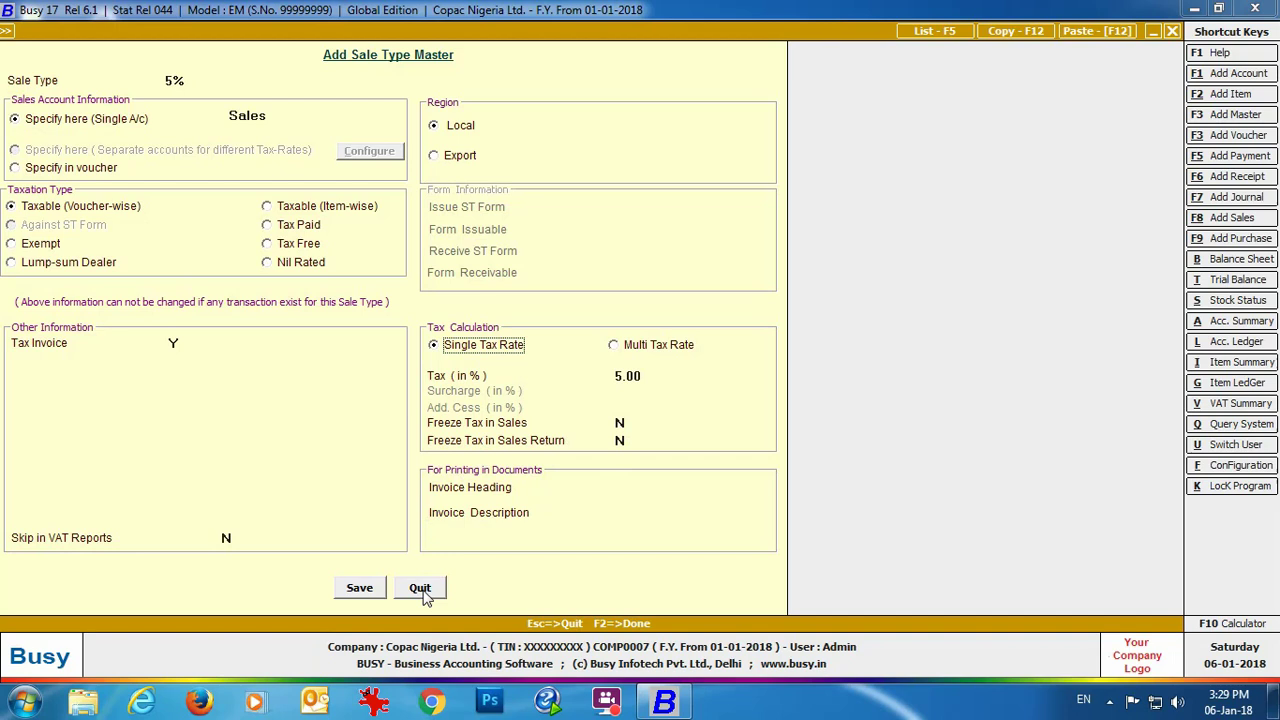
click(423, 590)
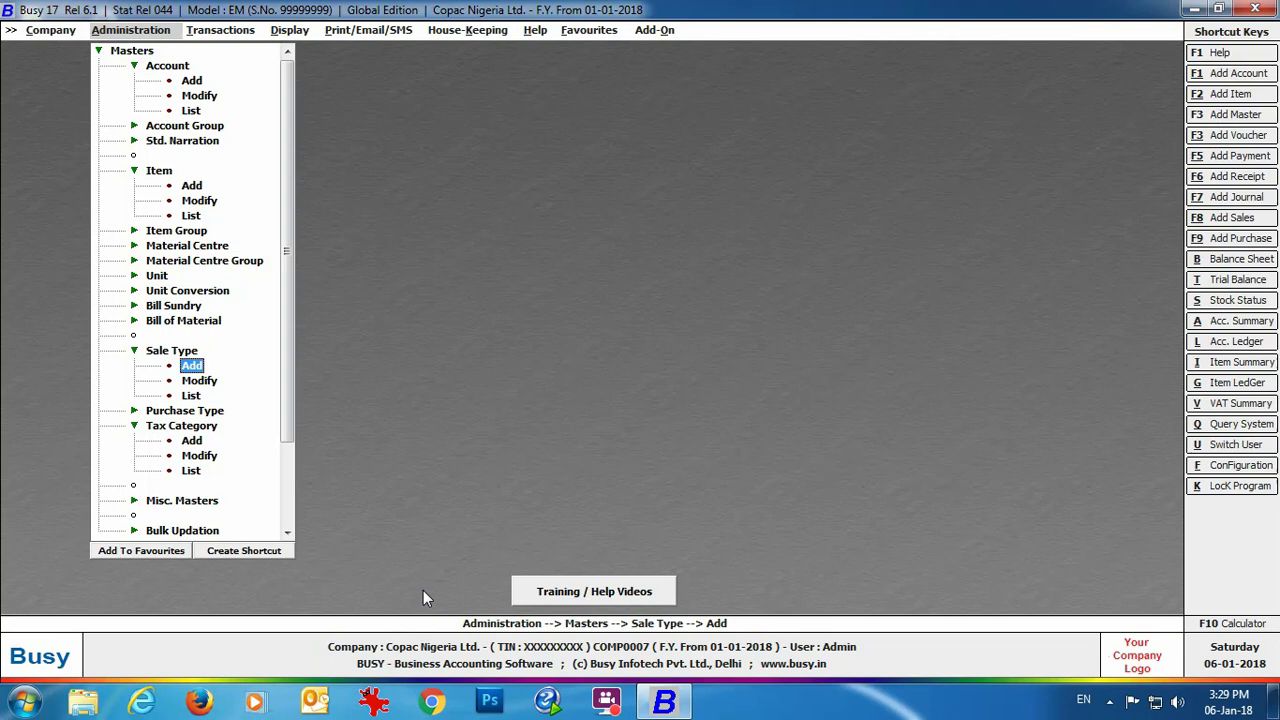
Step: Display the six purchase types on screen, then close the list and expand Bill Sundry
click(195, 412)
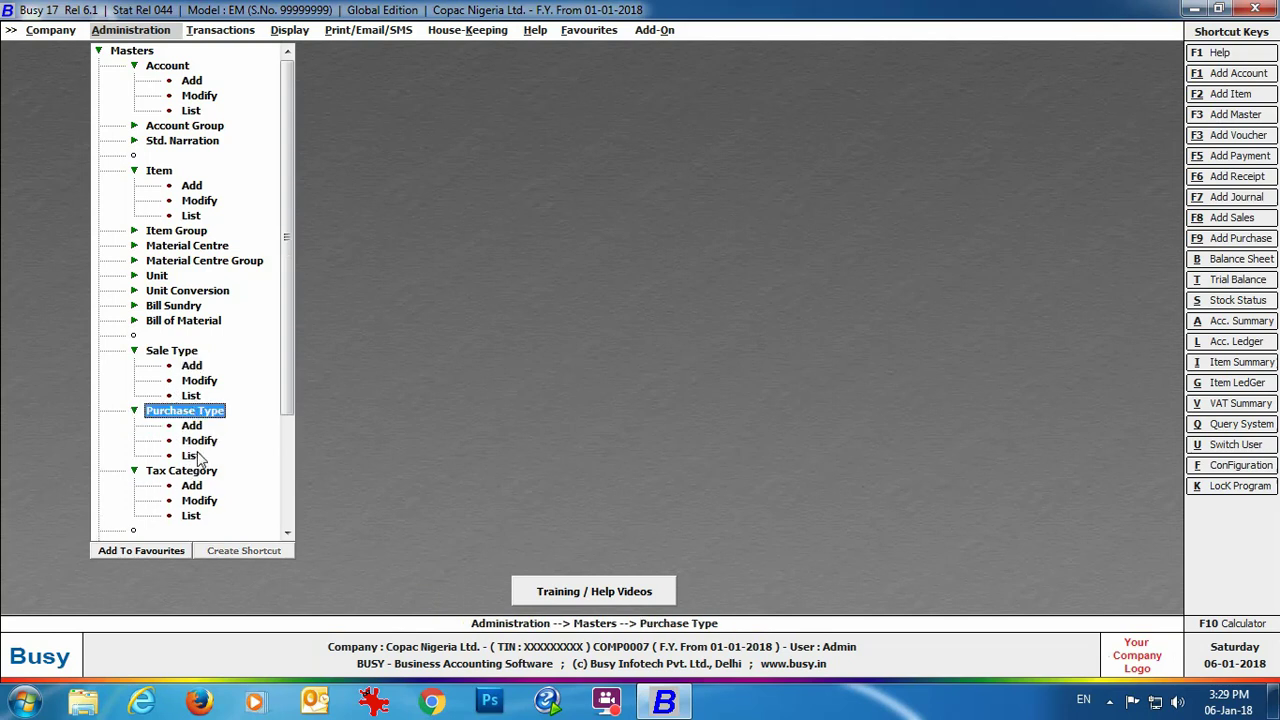
click(190, 455)
click(552, 378)
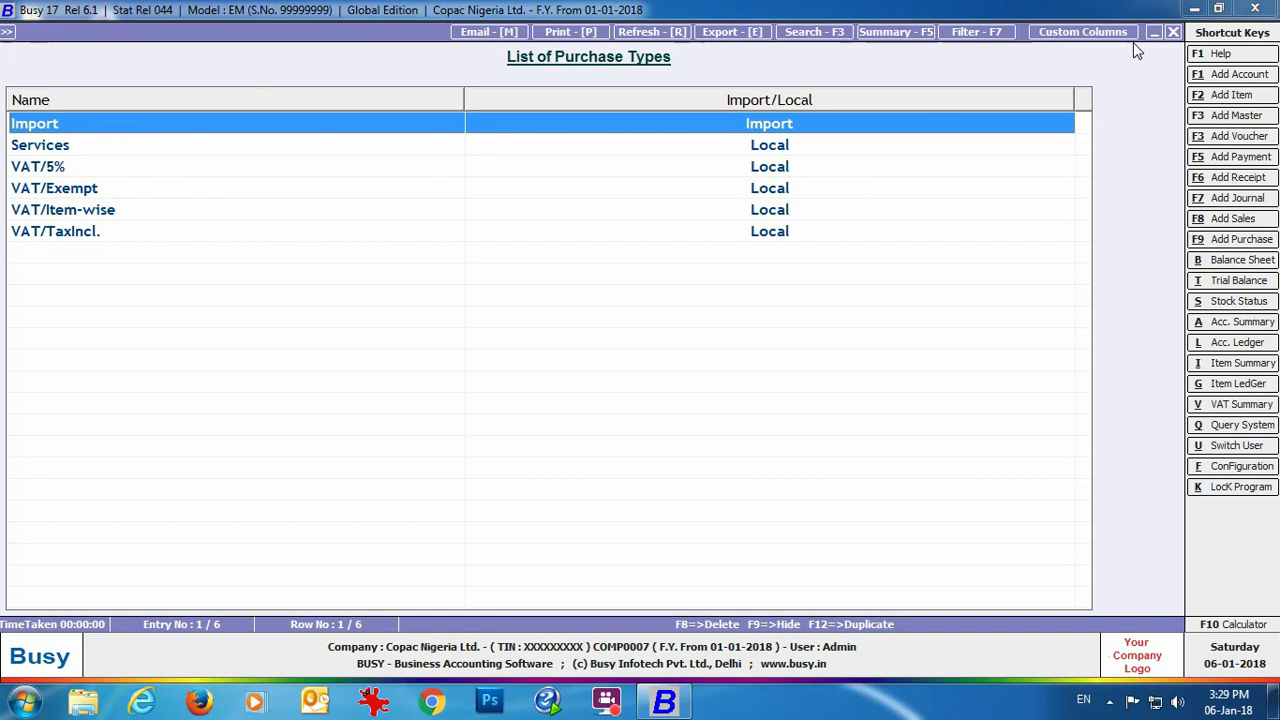
click(1173, 32)
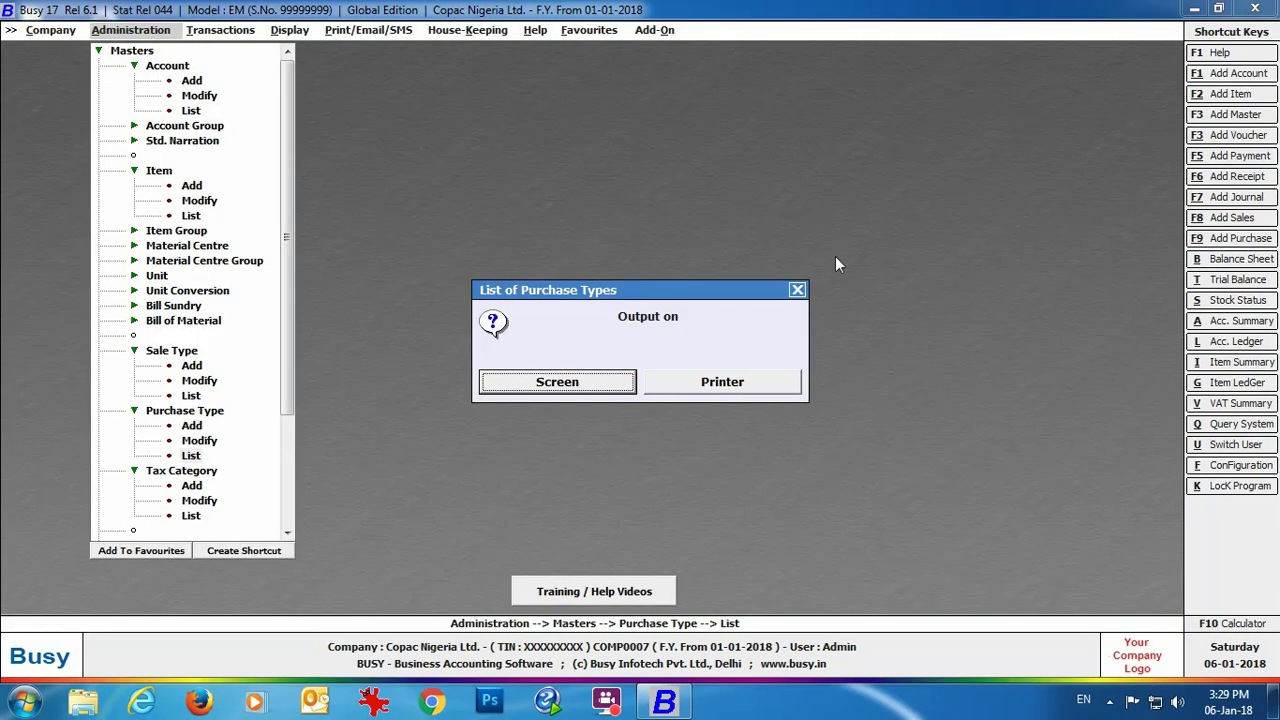
click(797, 289)
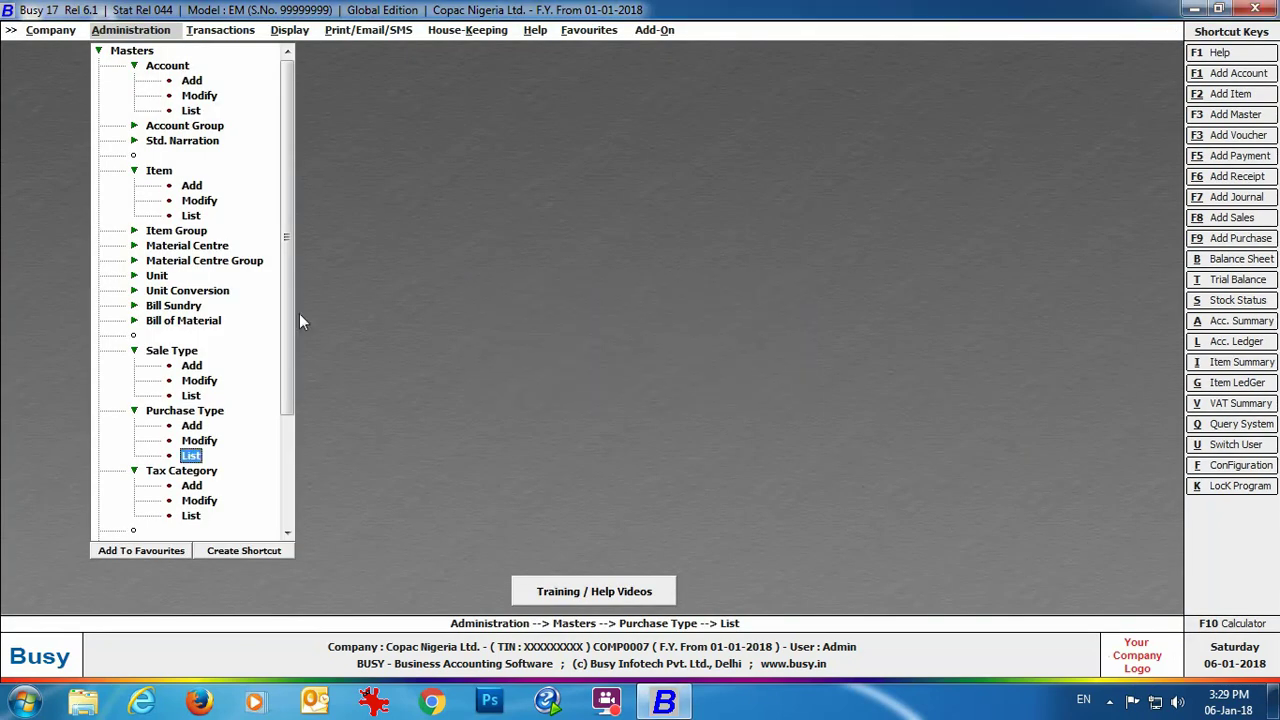
click(193, 306)
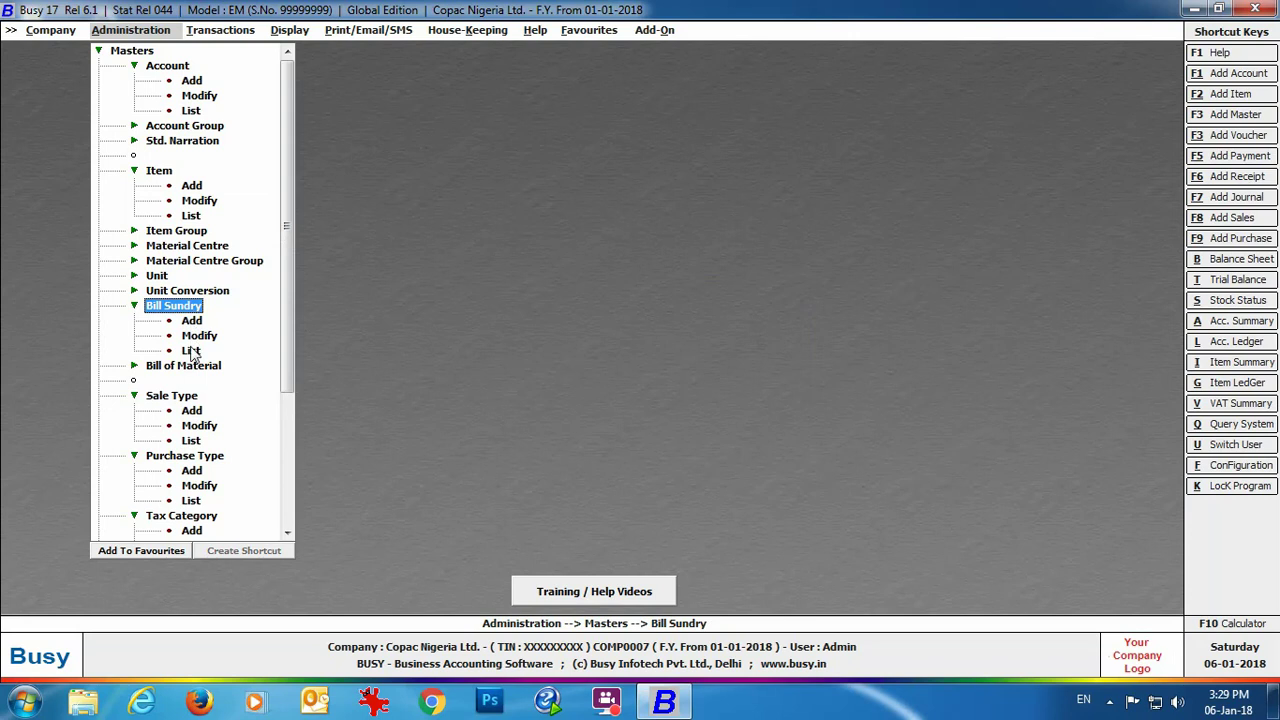
Step: Inspect the VAT bill sundry master from the on-screen list, then close it and show Purchase transactions
click(191, 352)
click(555, 382)
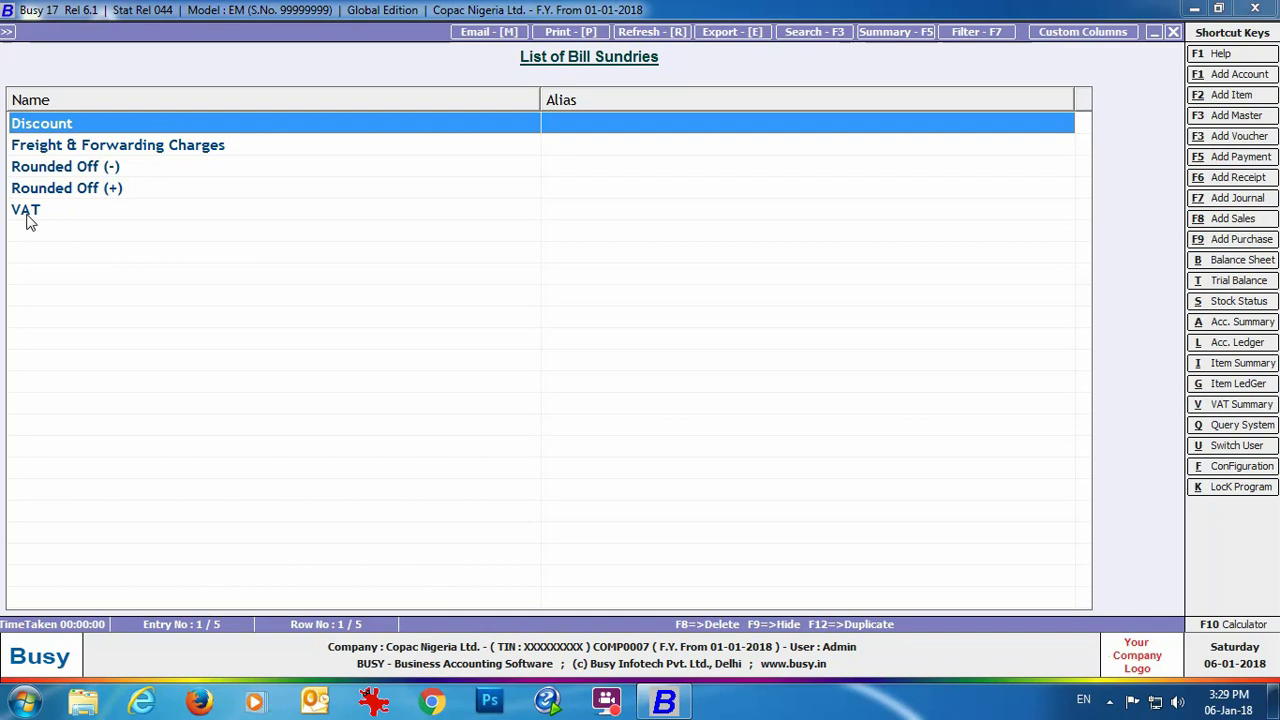
click(29, 212)
double_click(29, 212)
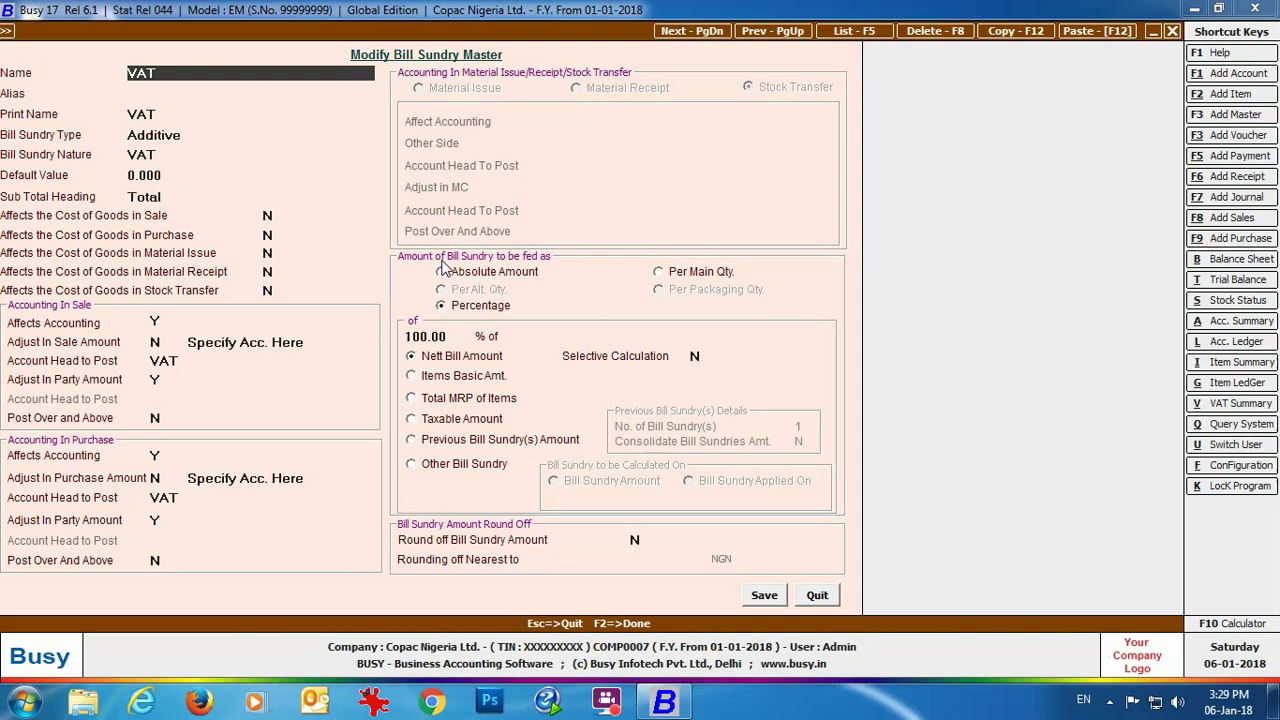
click(817, 595)
key(Escape)
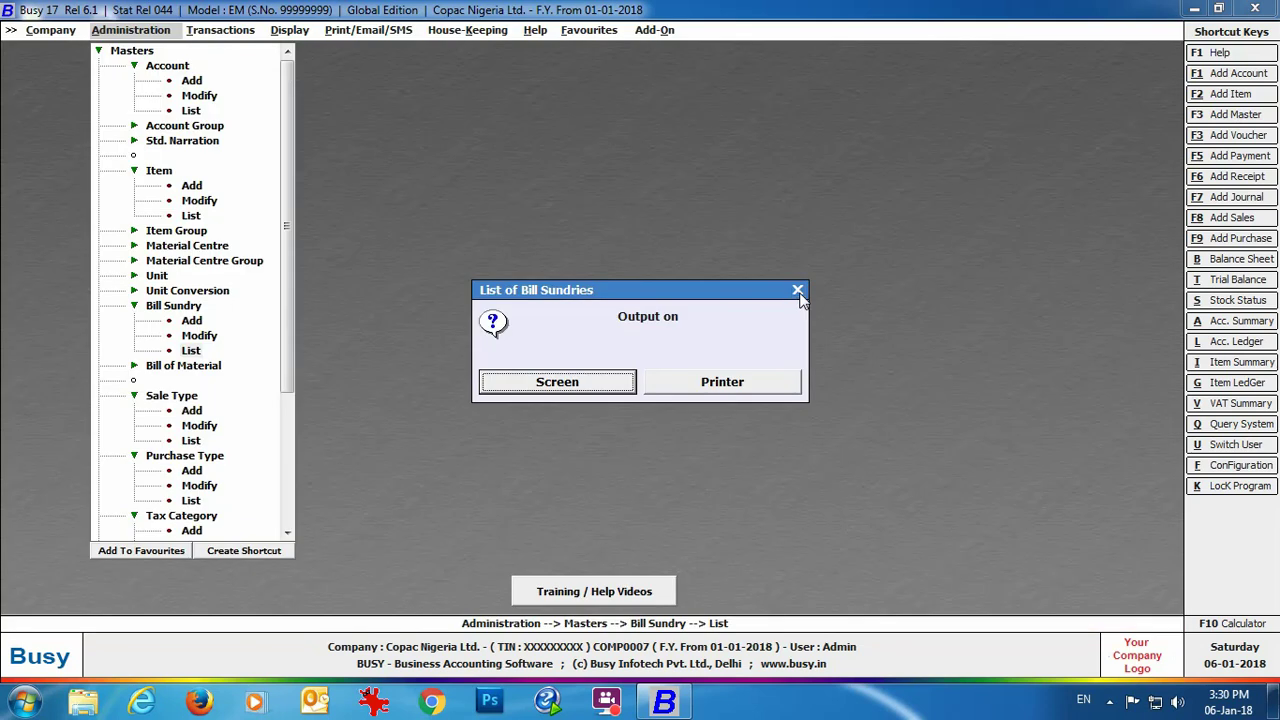
click(798, 291)
click(220, 30)
click(238, 65)
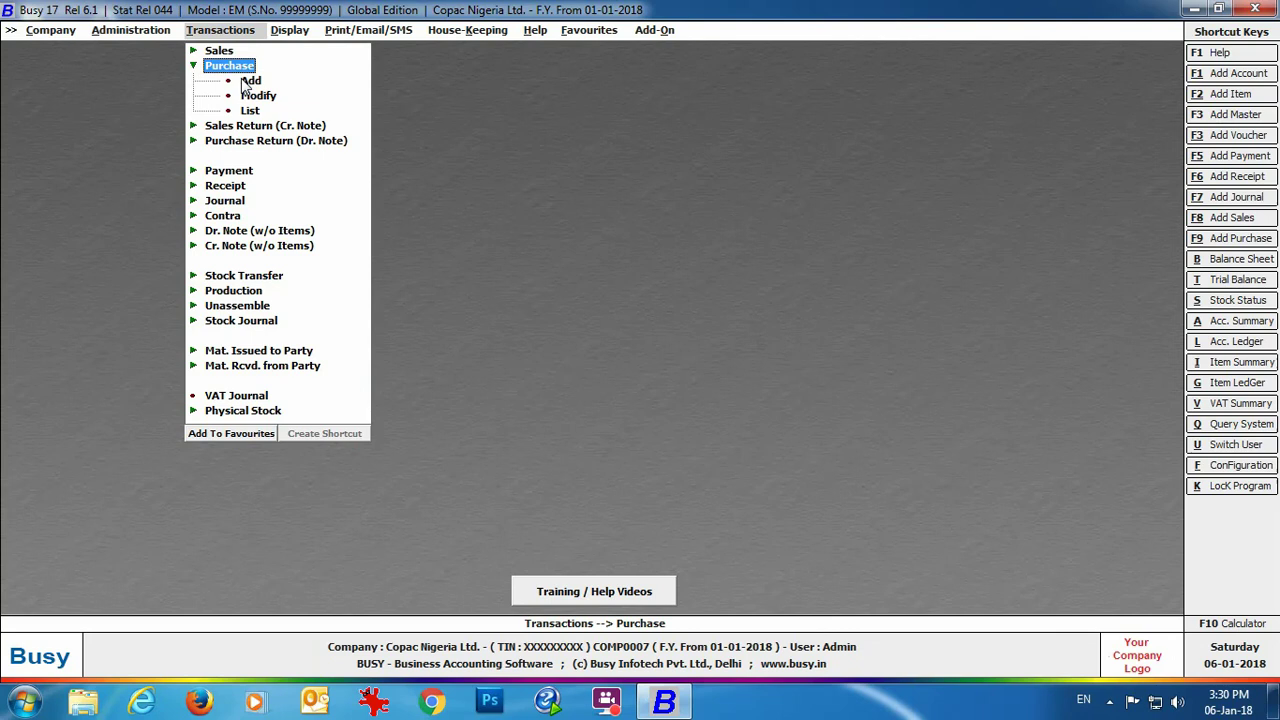
Step: Add purchase voucher number 1 in the Main series dated 01-01-2018
click(241, 78)
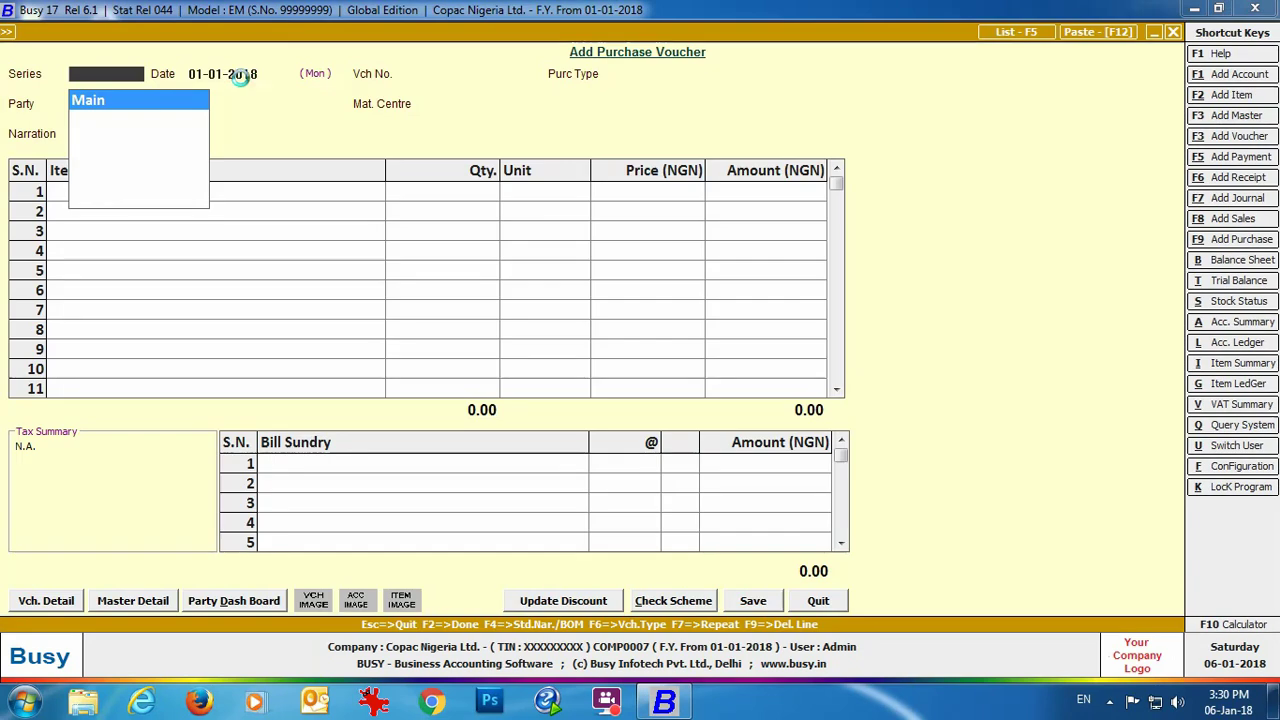
key(Return)
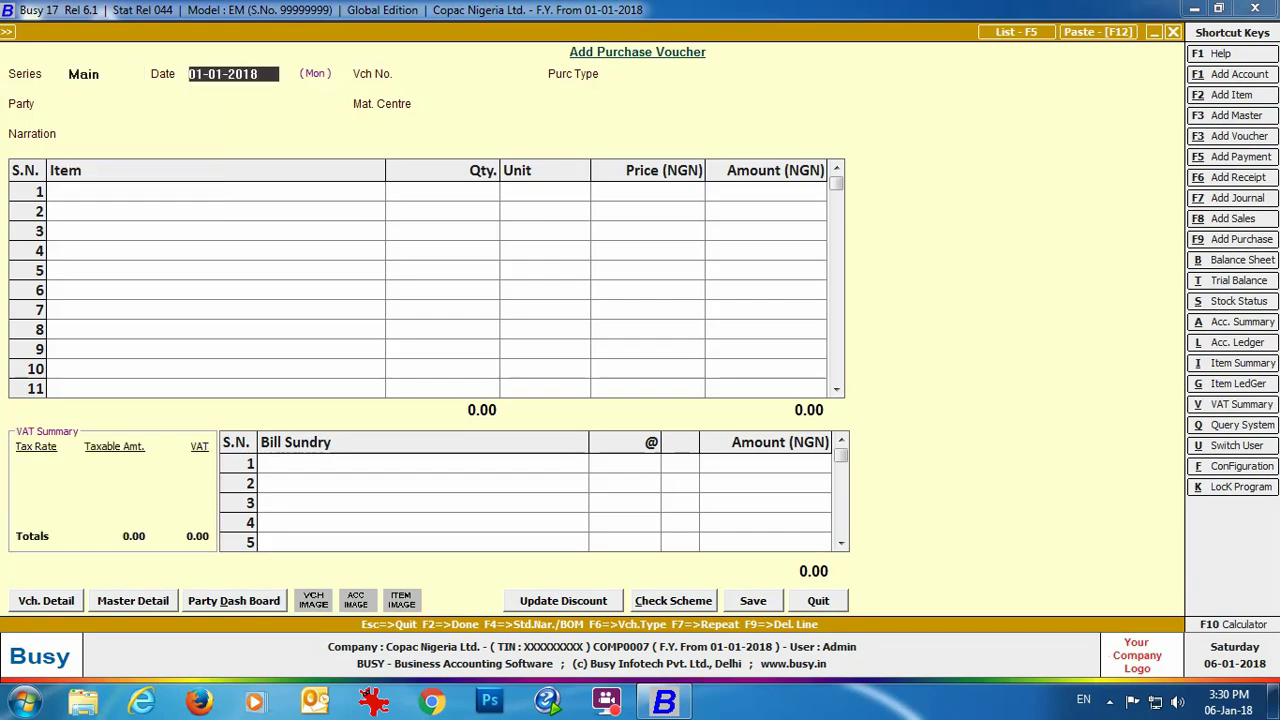
key(Return)
key(Return)
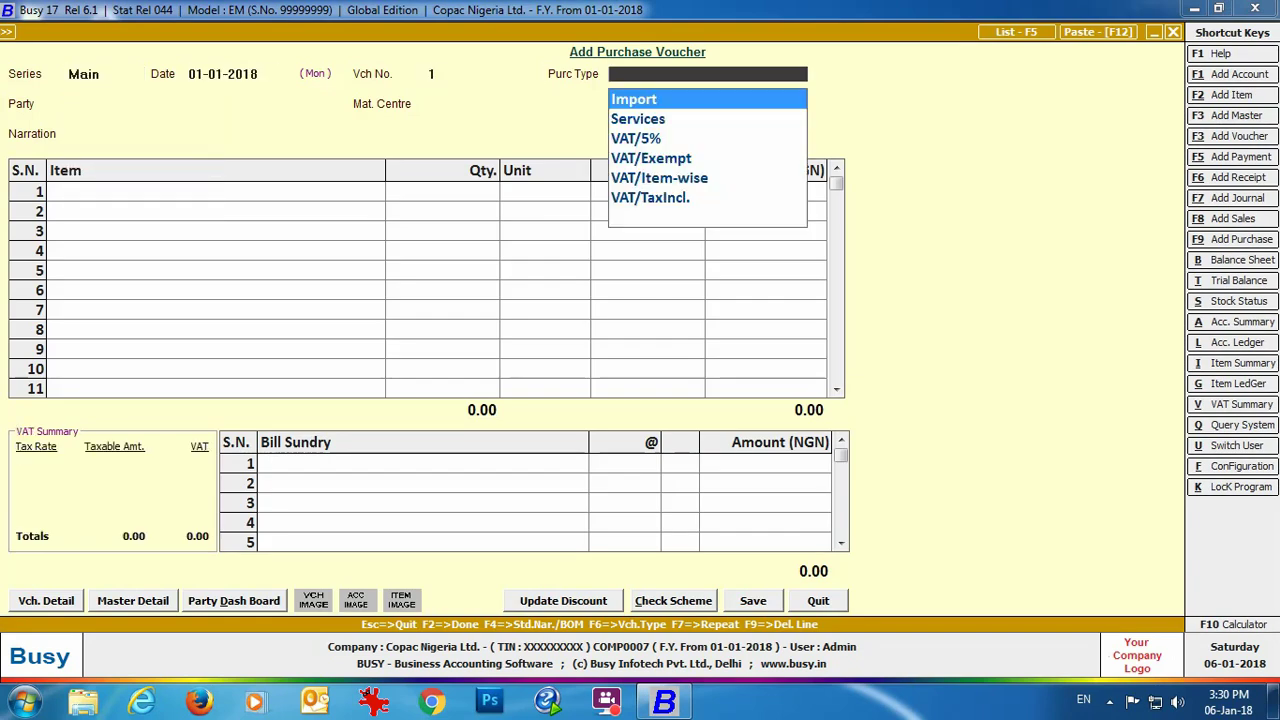
key(Down)
key(Down)
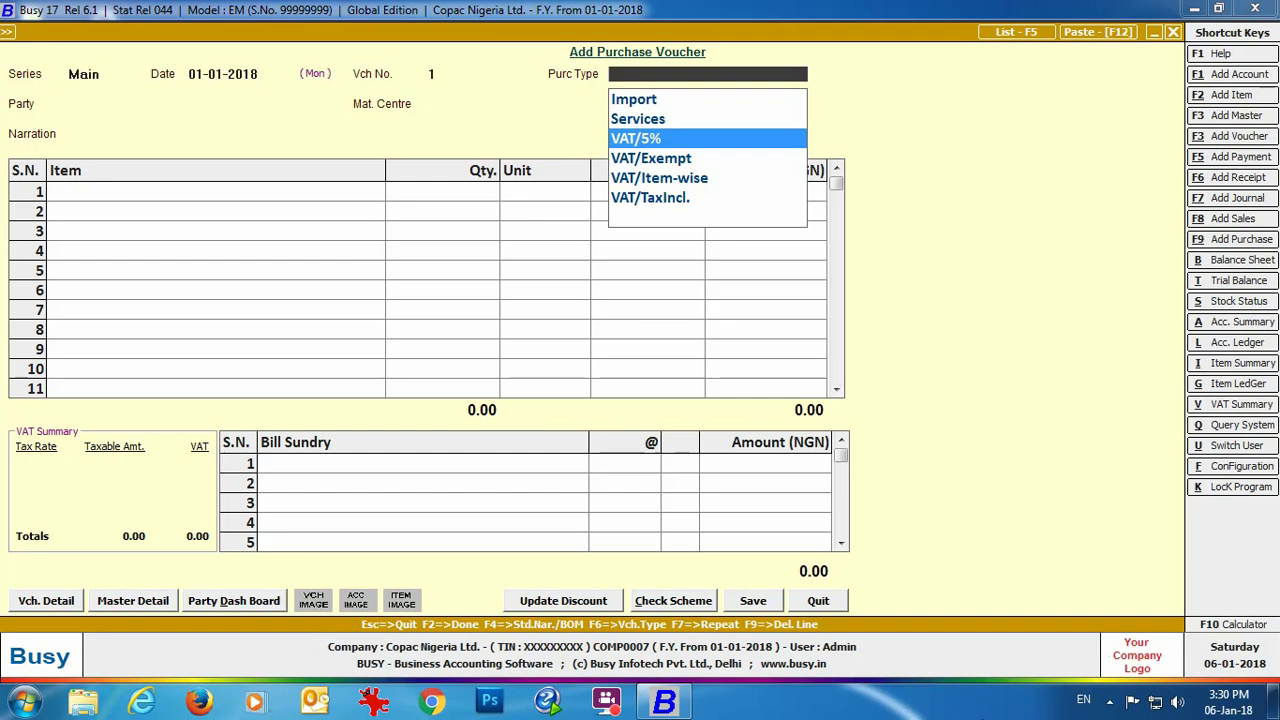
Step: Set purchase type VAT/5%, choose the supplier account and the Main Store material centre
key(Return)
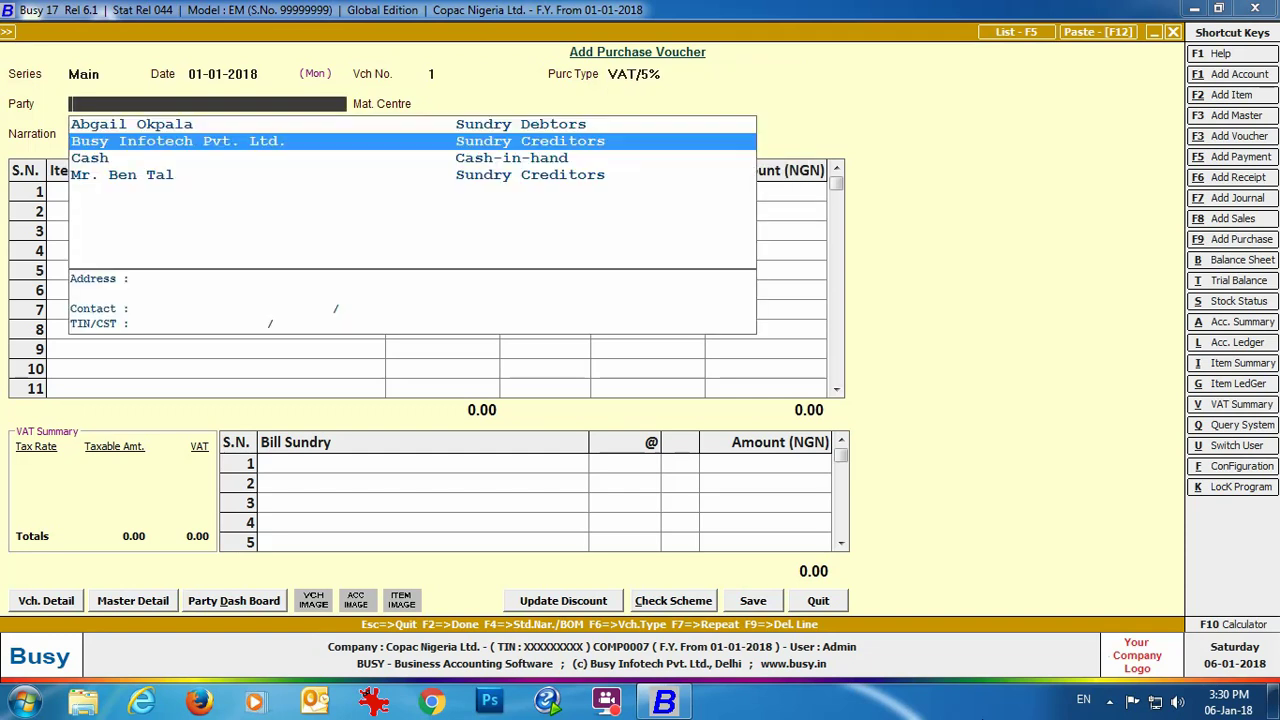
key(Down)
key(Down)
key(Return)
key(Return)
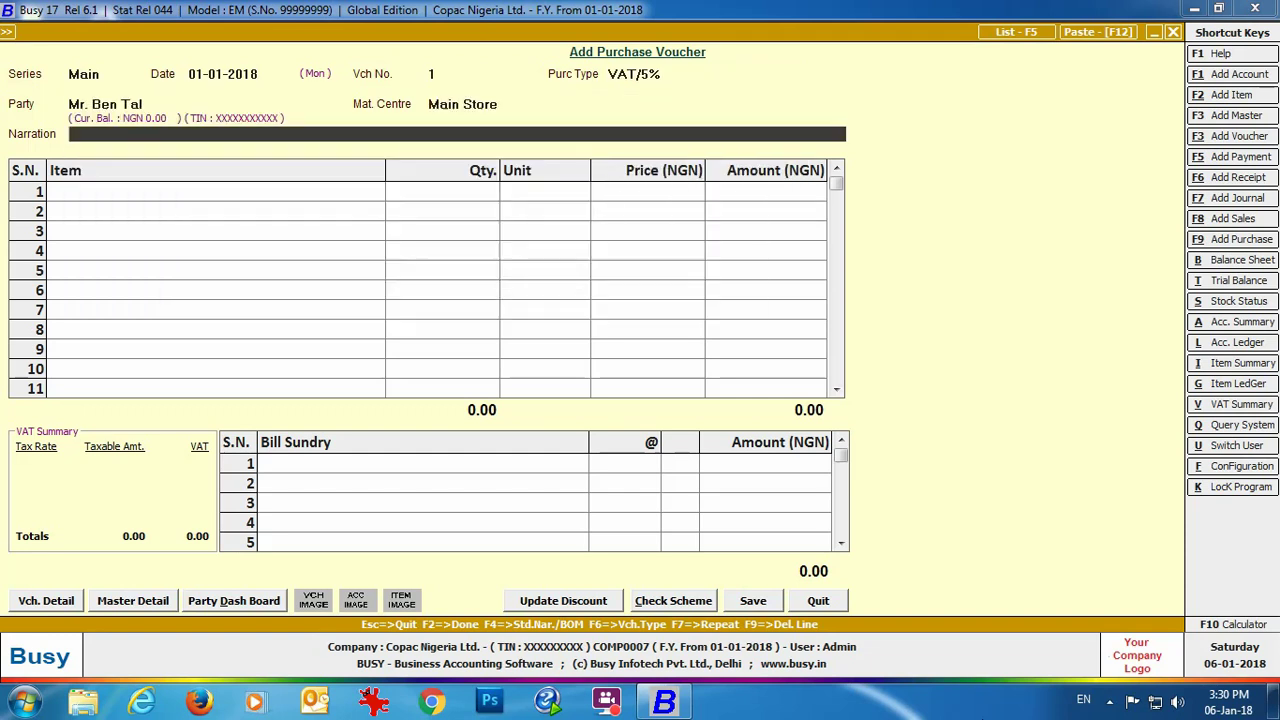
key(Return)
Step: Enter Sony 32" HD LED Bravia and Sony 48" Smart Full HD, quantity 2 each
text(so)
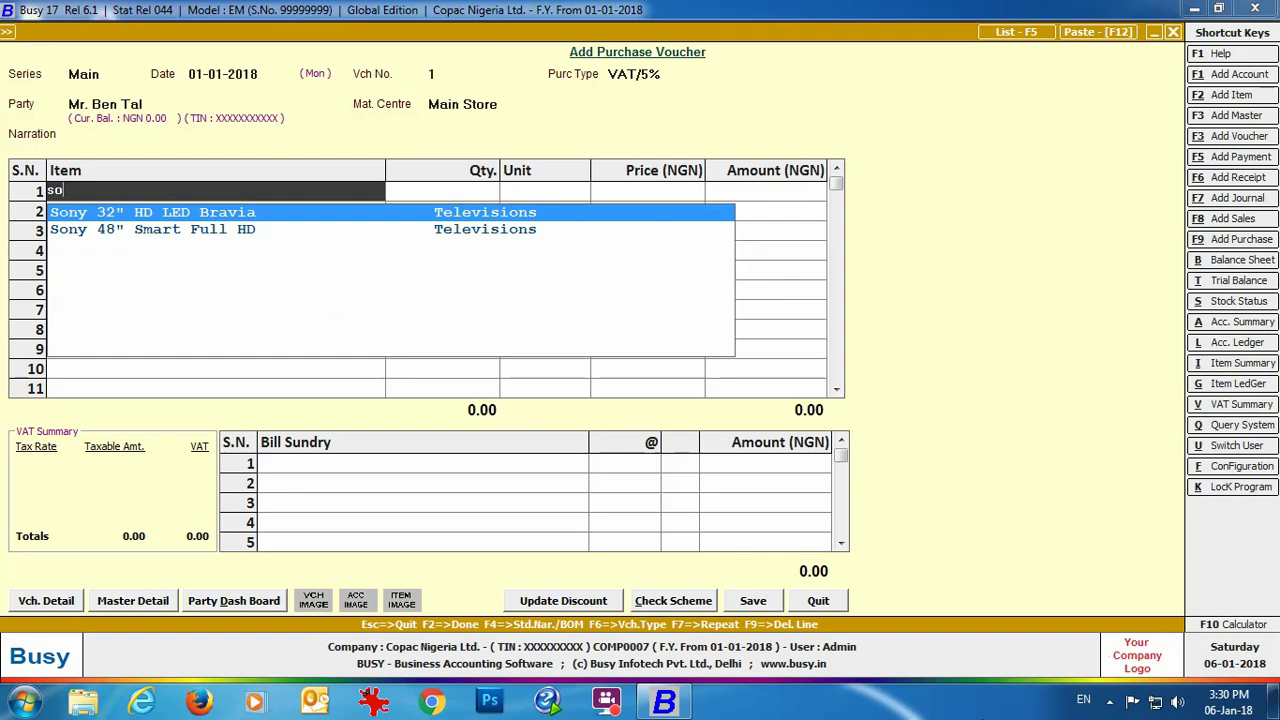
key(Return)
text(2)
key(Return)
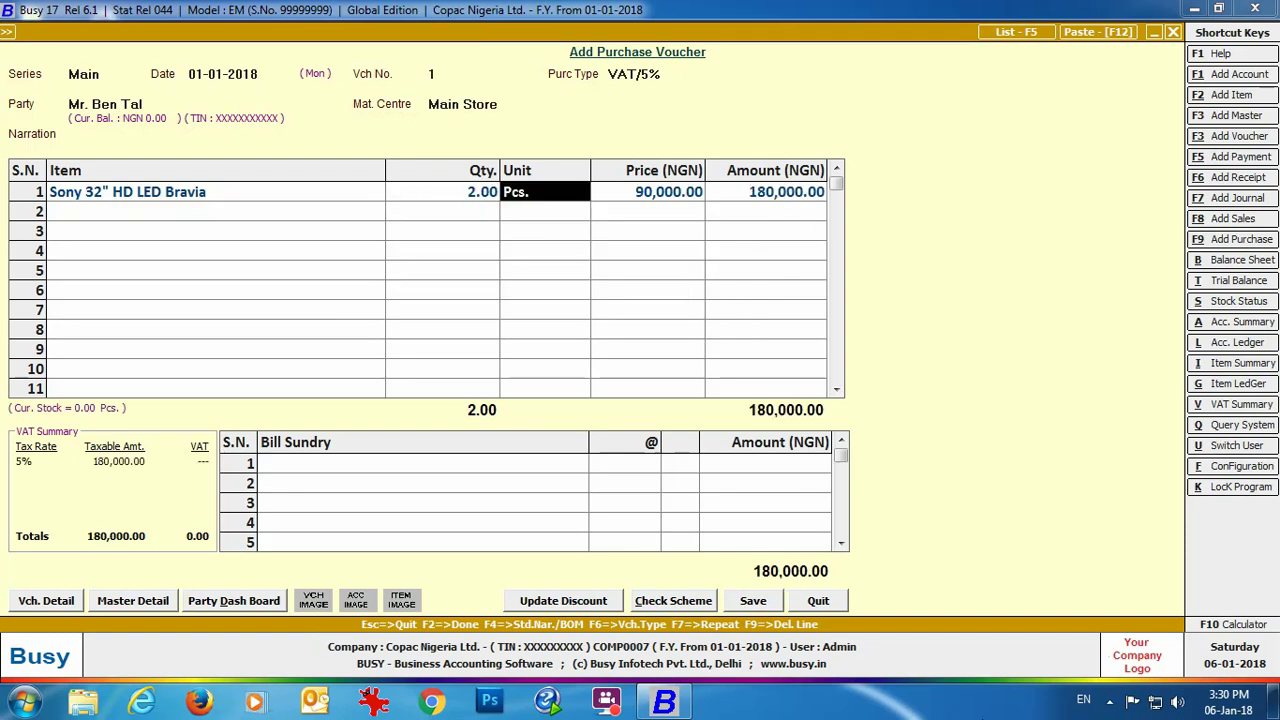
key(Return)
key(Return)
key(Return)
text(so)
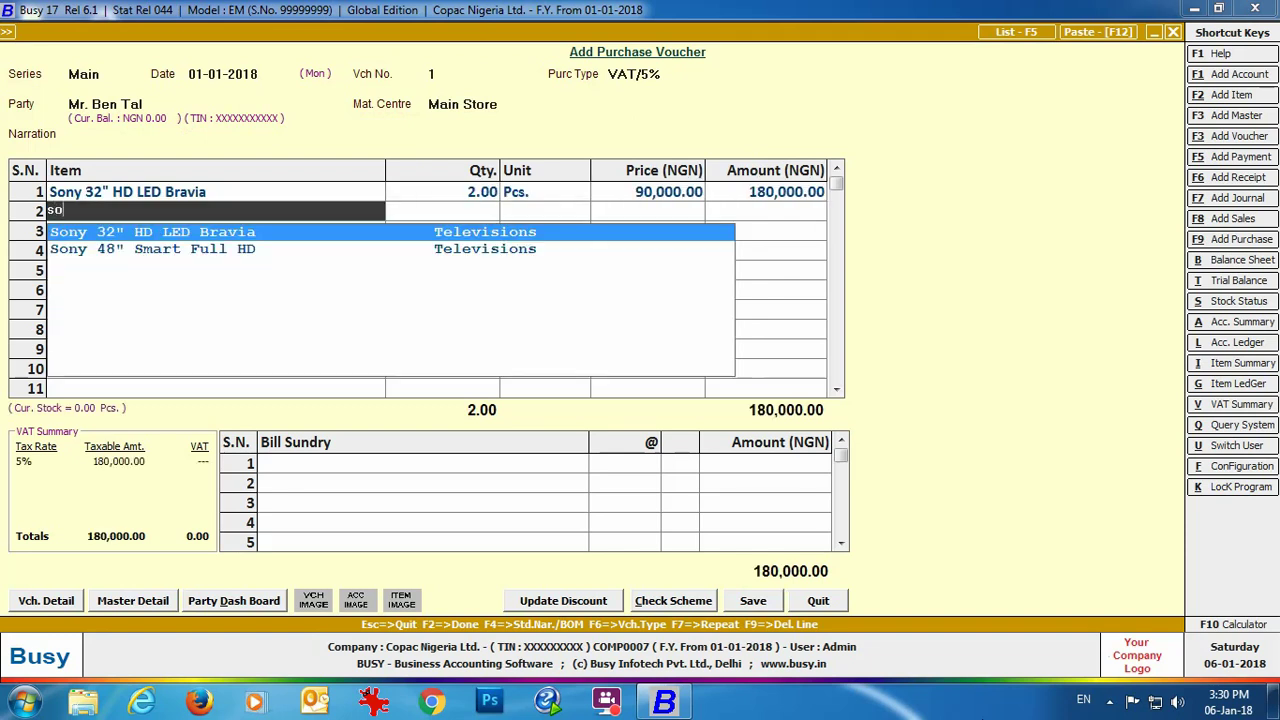
key(Down)
key(Return)
text(2)
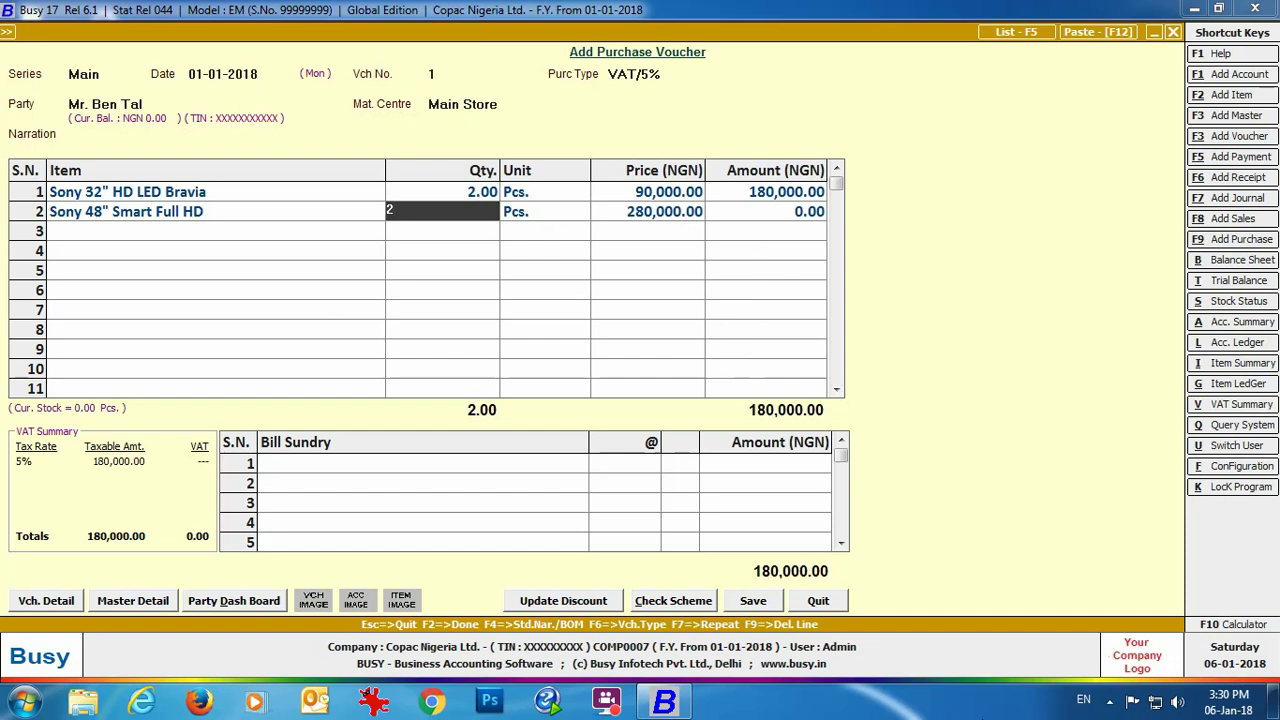
key(Return)
Step: Add the VAT bill sundry and save the voucher: 37,000.00 VAT, 777,000.00 total
key(Return)
key(Return)
key(Return)
key(Return)
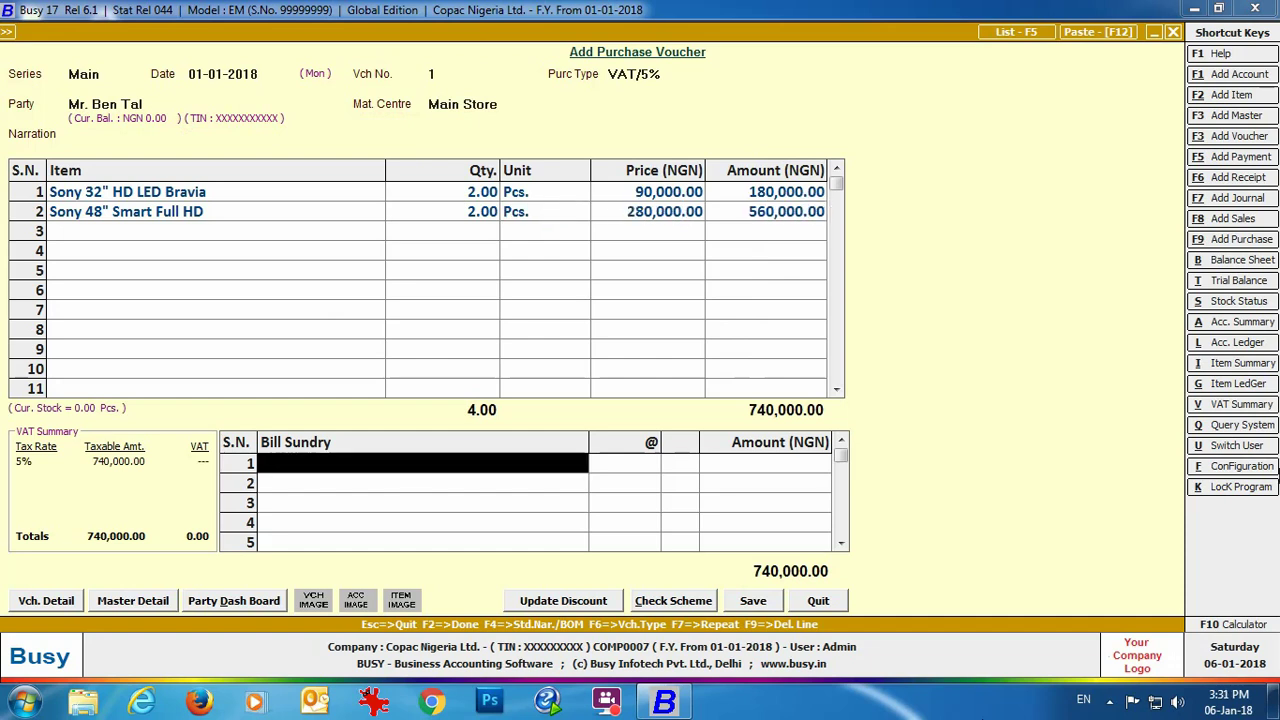
text(vat)
key(Return)
key(Return)
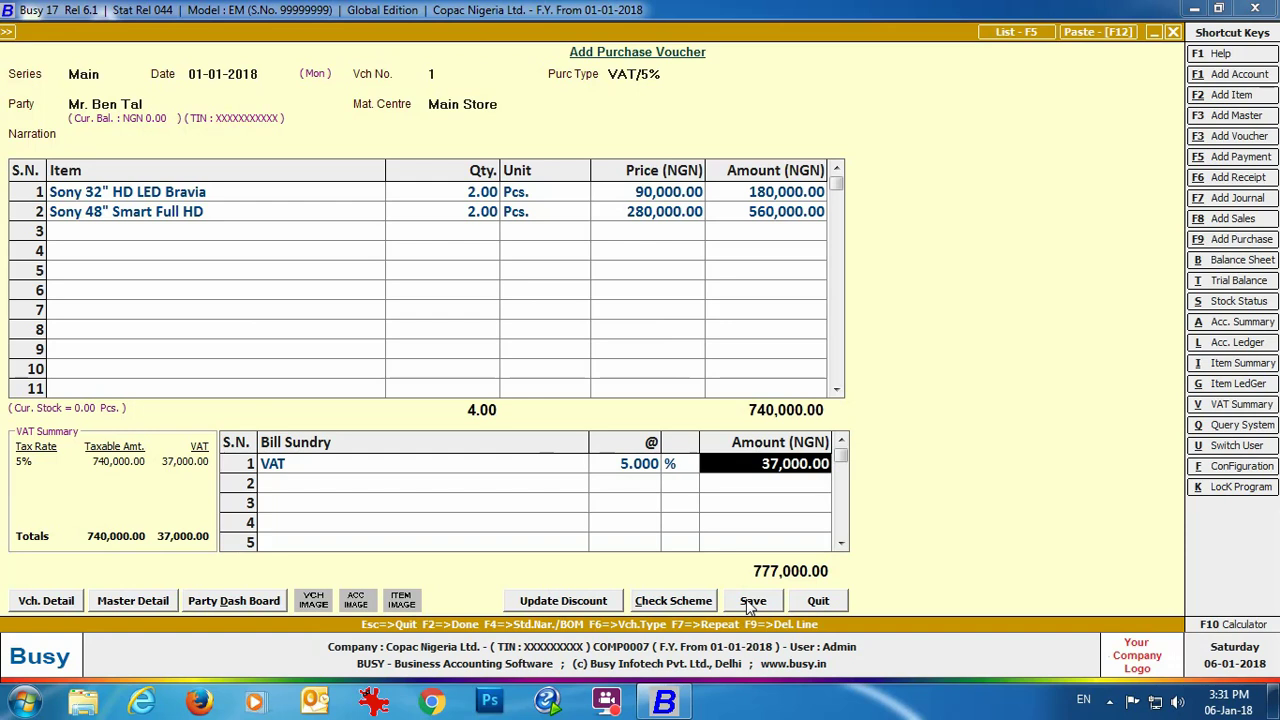
click(752, 603)
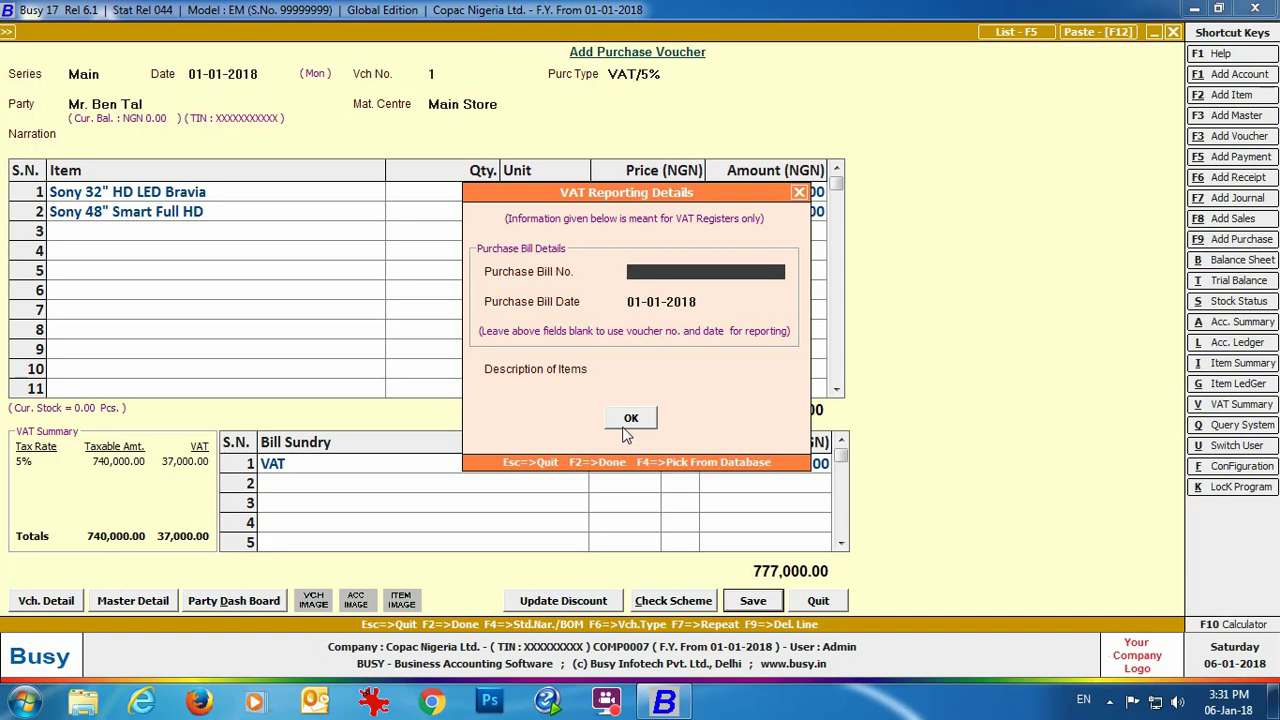
click(624, 428)
click(634, 474)
key(Escape)
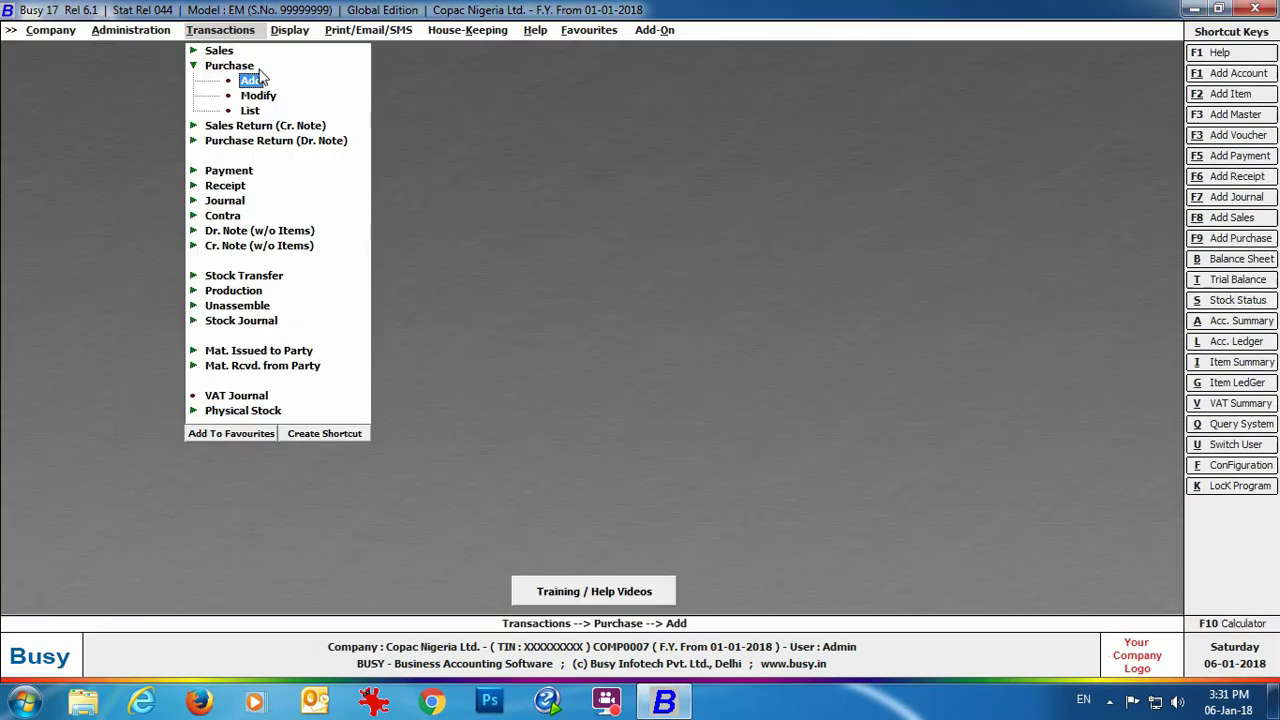
Step: Start a new sales voucher with sale type VAT/5%
key(Up)
key(Up)
key(Return)
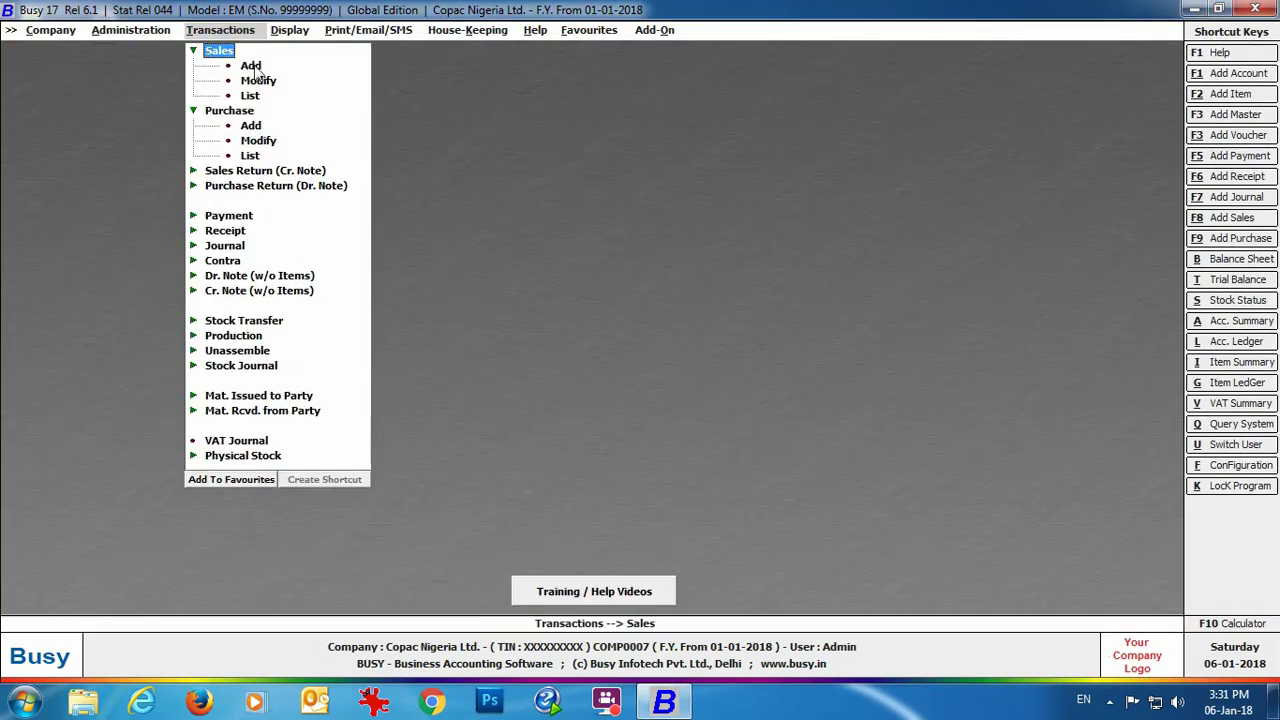
key(Down)
key(Return)
key(Return)
key(Return)
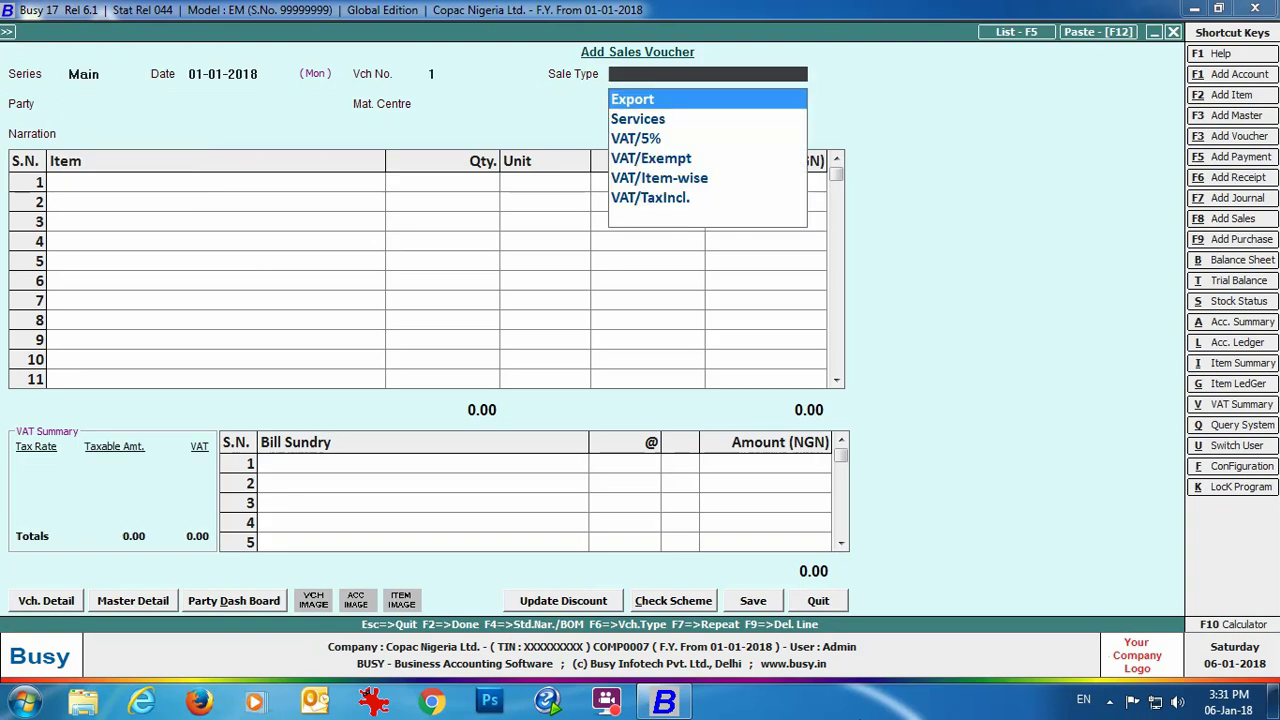
key(Down)
key(Down)
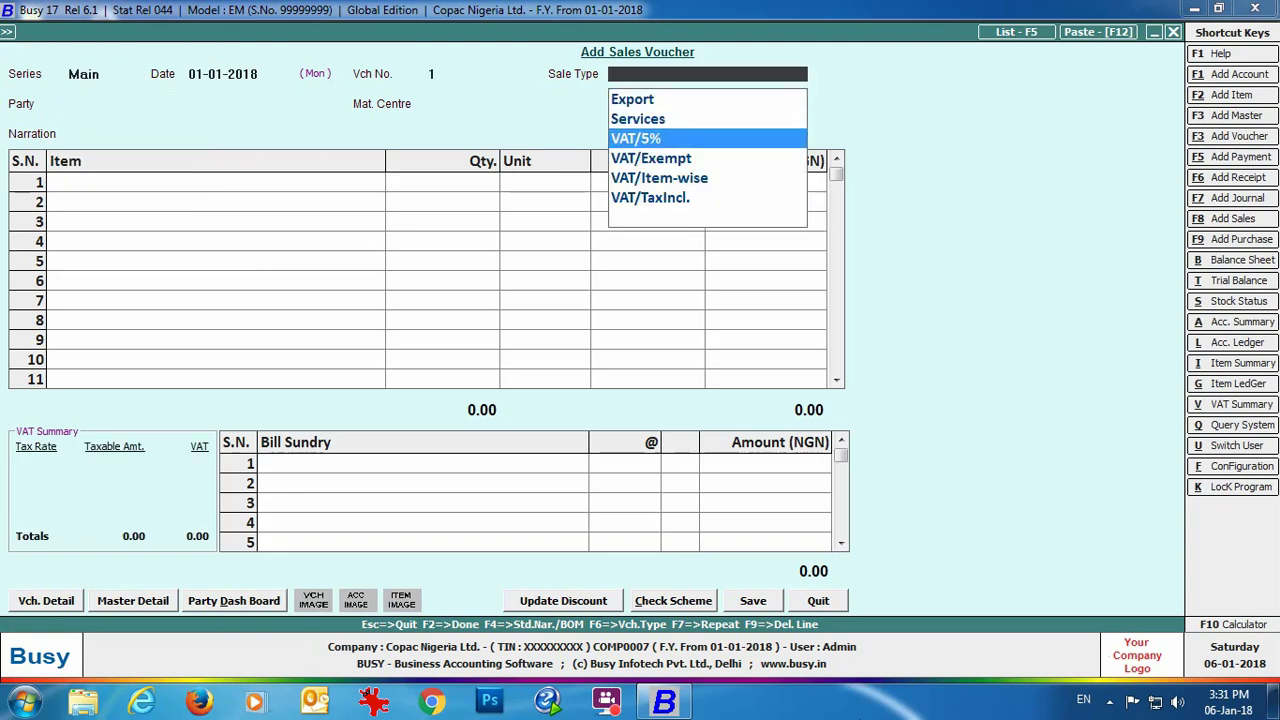
key(Return)
Step: Select the customer and enter Sony 32" HD LED Bravia and Sony 48" Smart Full HD, quantity 1 each
key(Return)
key(Return)
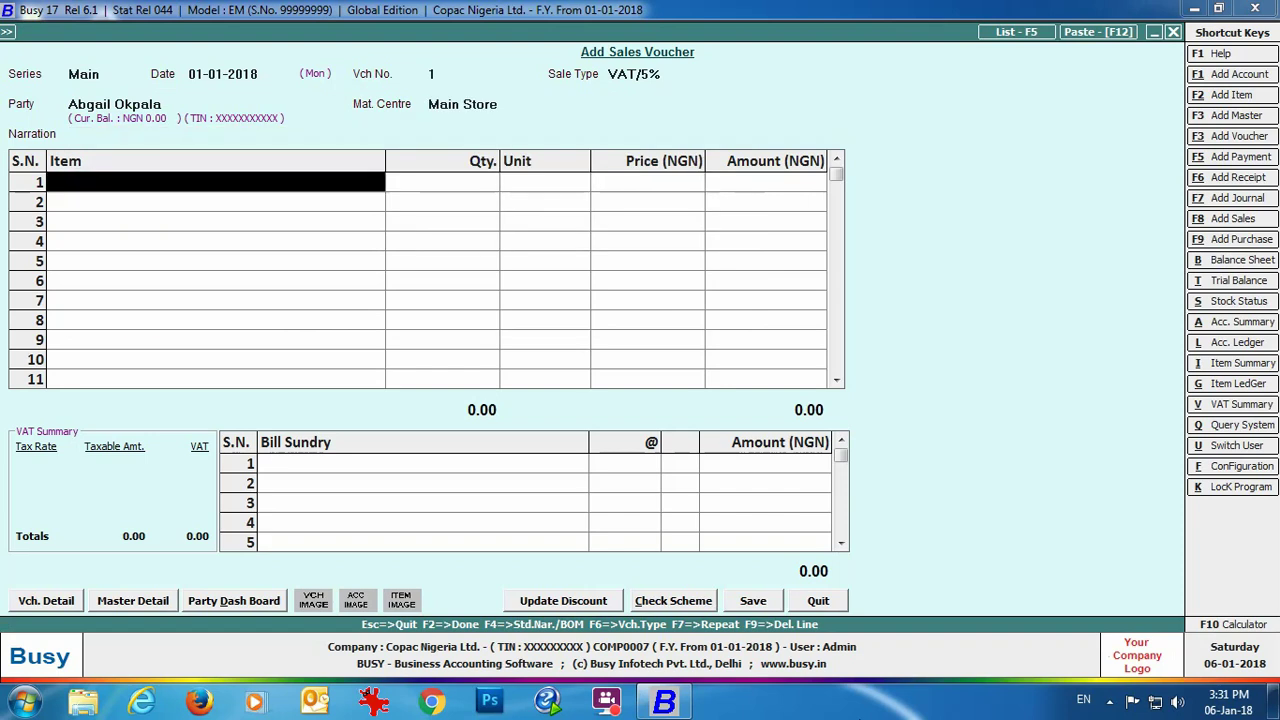
text(so)
key(Return)
text(1)
key(Return)
key(Return)
key(Return)
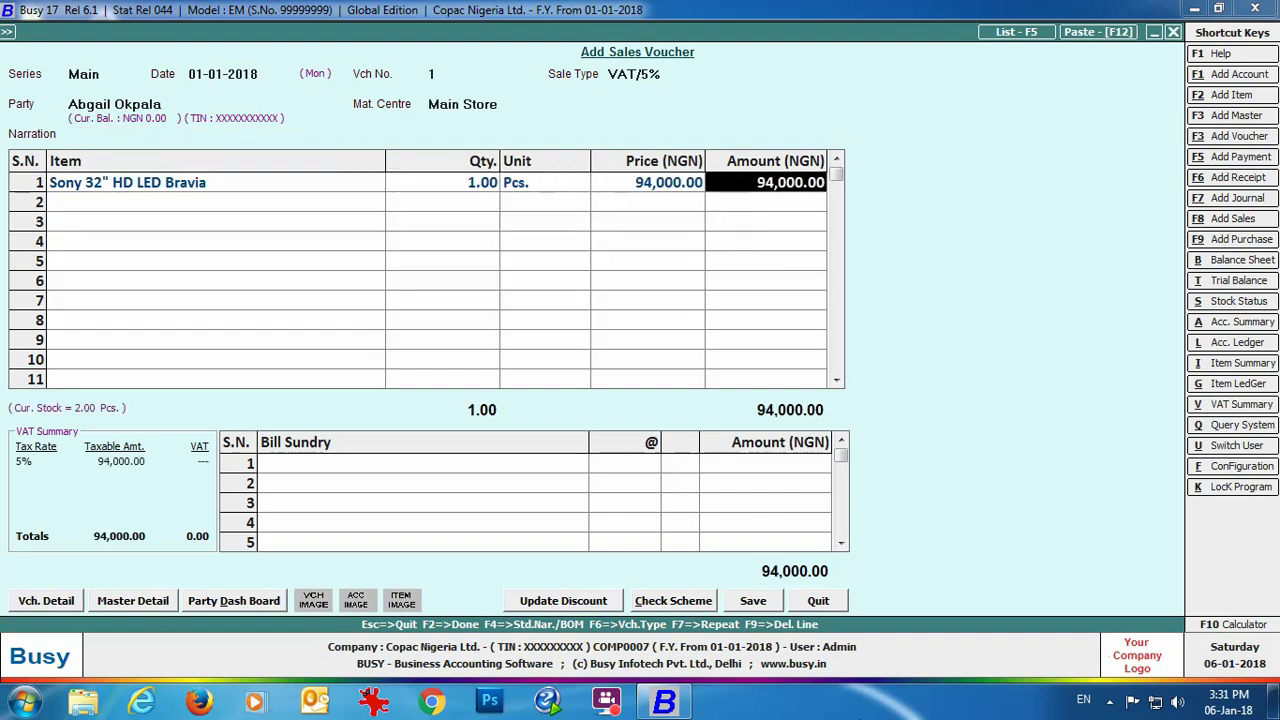
key(Return)
text(so)
key(Down)
key(Return)
text(1)
Step: Add the 5% VAT bill sundry and save the voucher, totalling 413,700.00
key(Return)
key(Return)
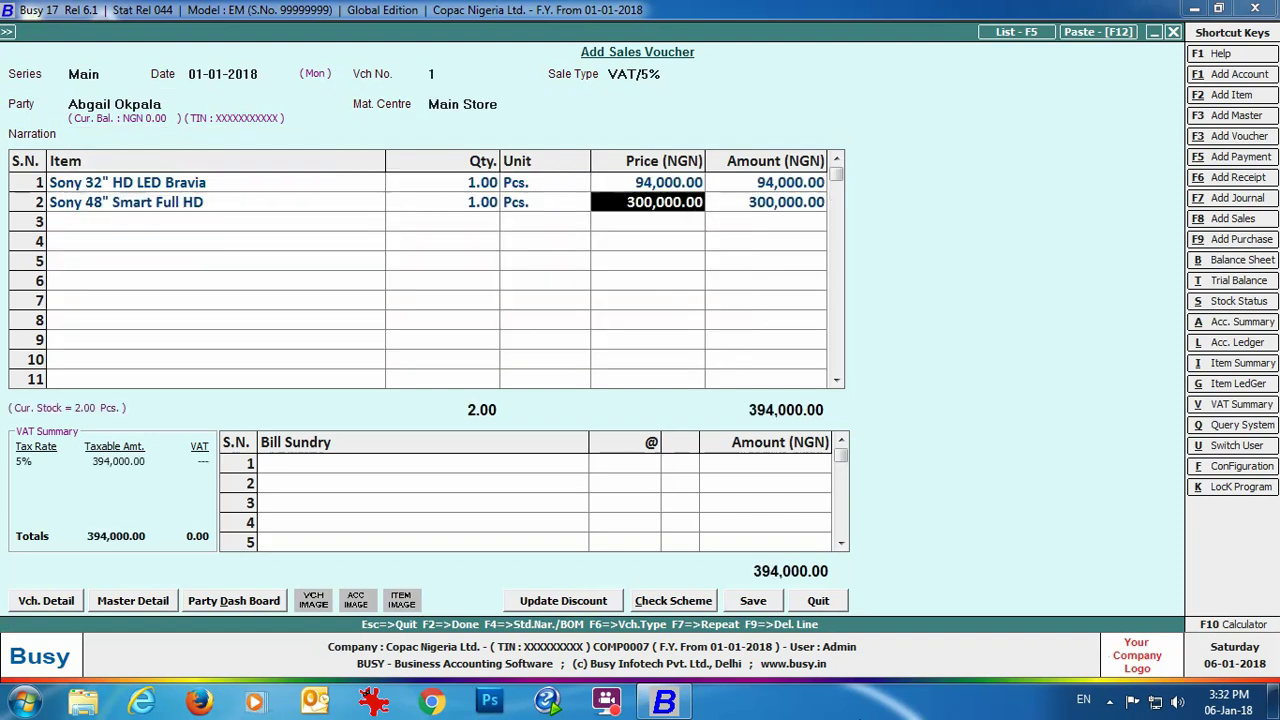
key(Return)
key(Return)
key(Return)
text(vat)
key(Return)
key(Return)
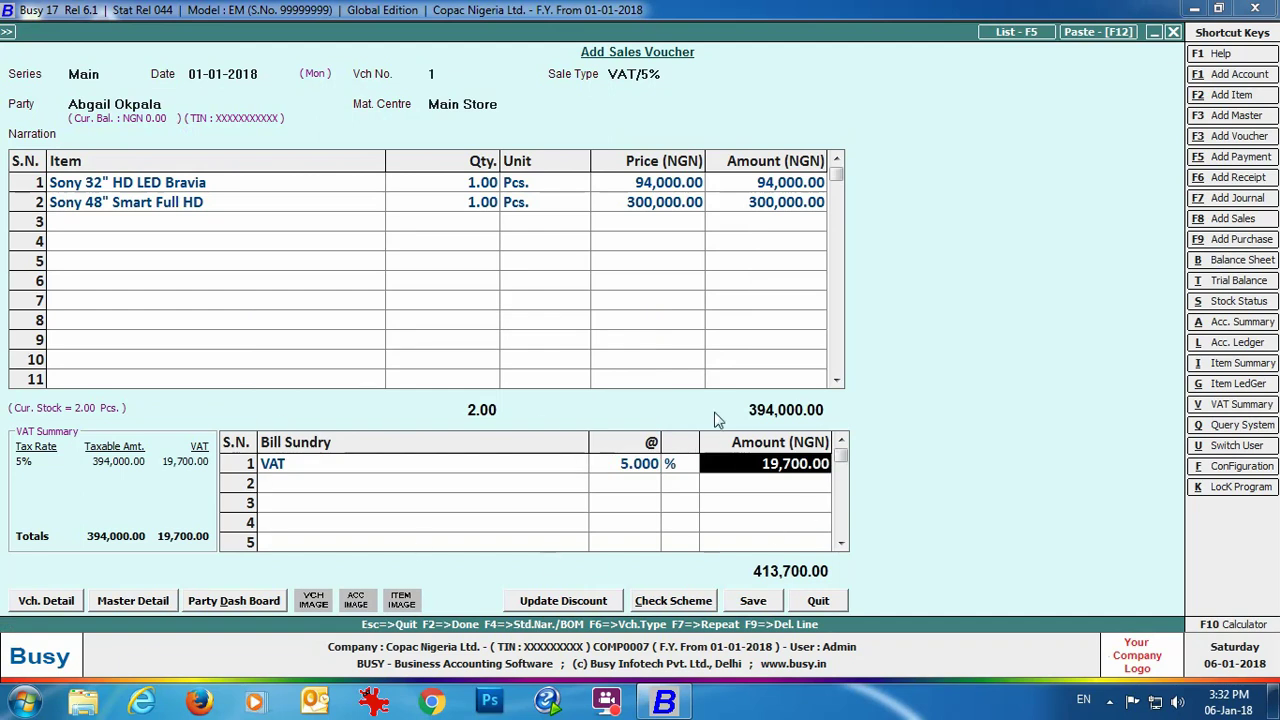
click(750, 603)
click(622, 476)
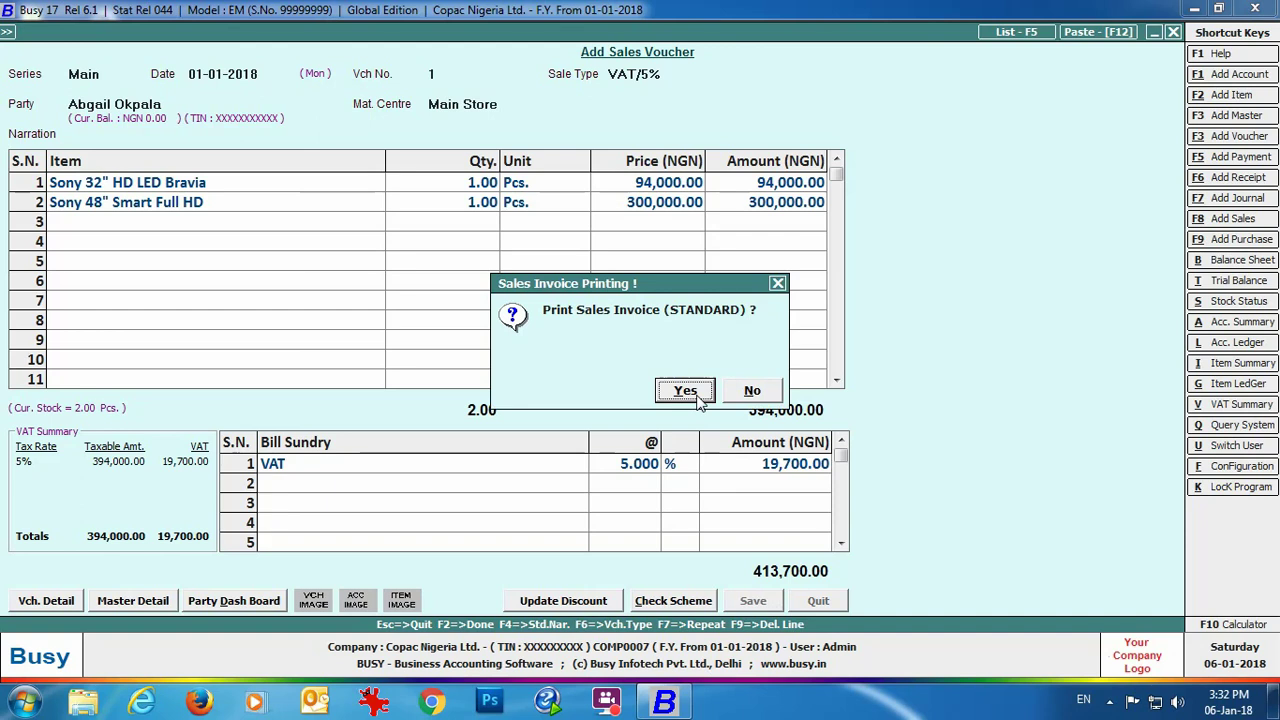
Step: Print the sales invoice in STANDARD format with 1 copy as a preview
click(697, 396)
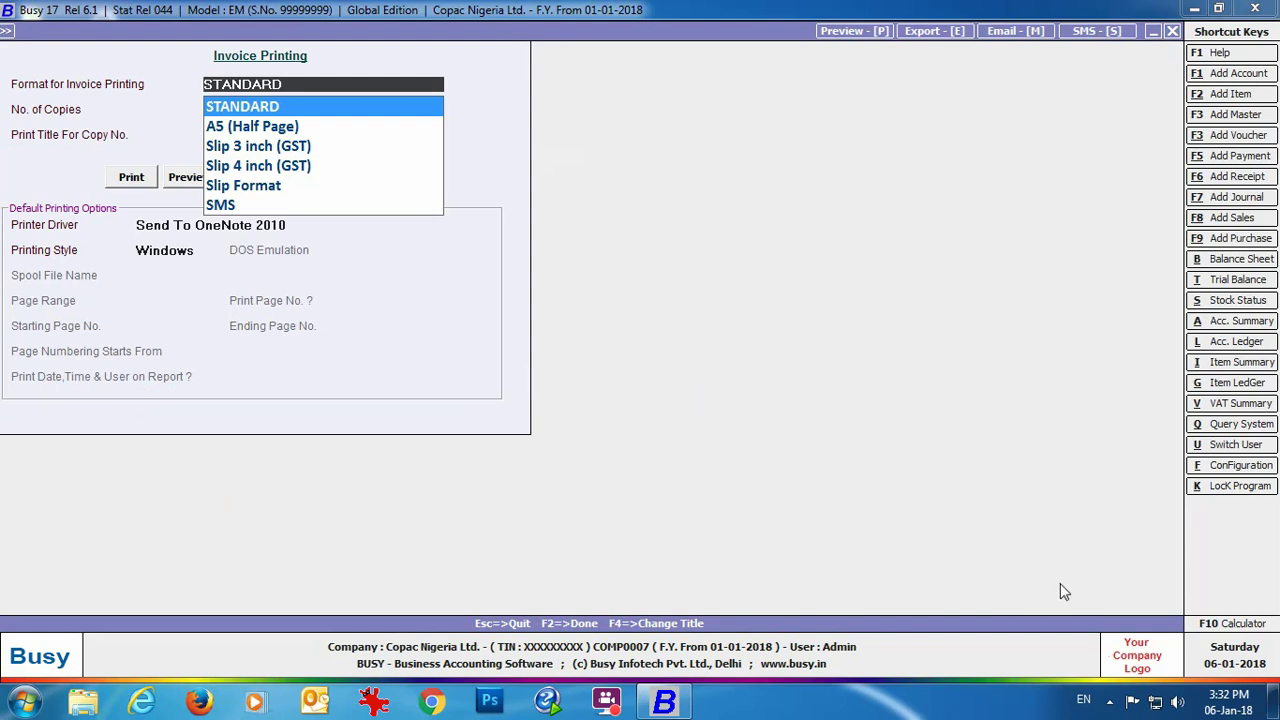
key(Return)
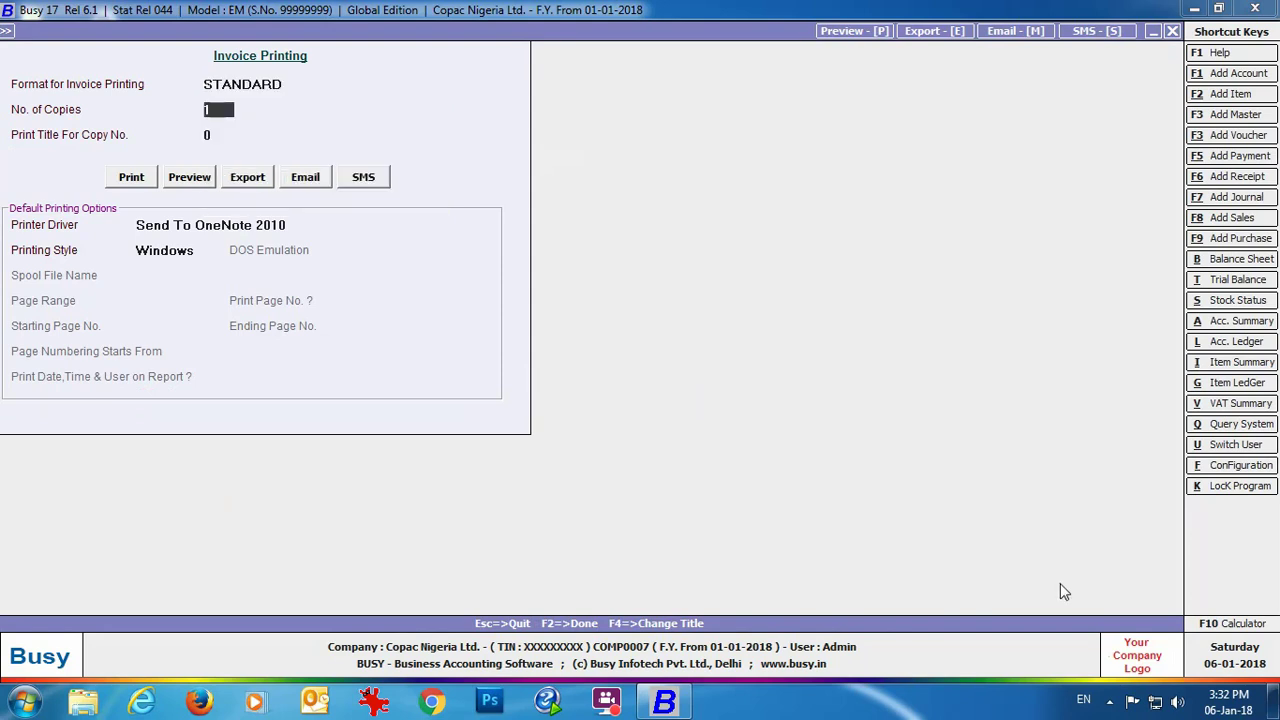
key(Return)
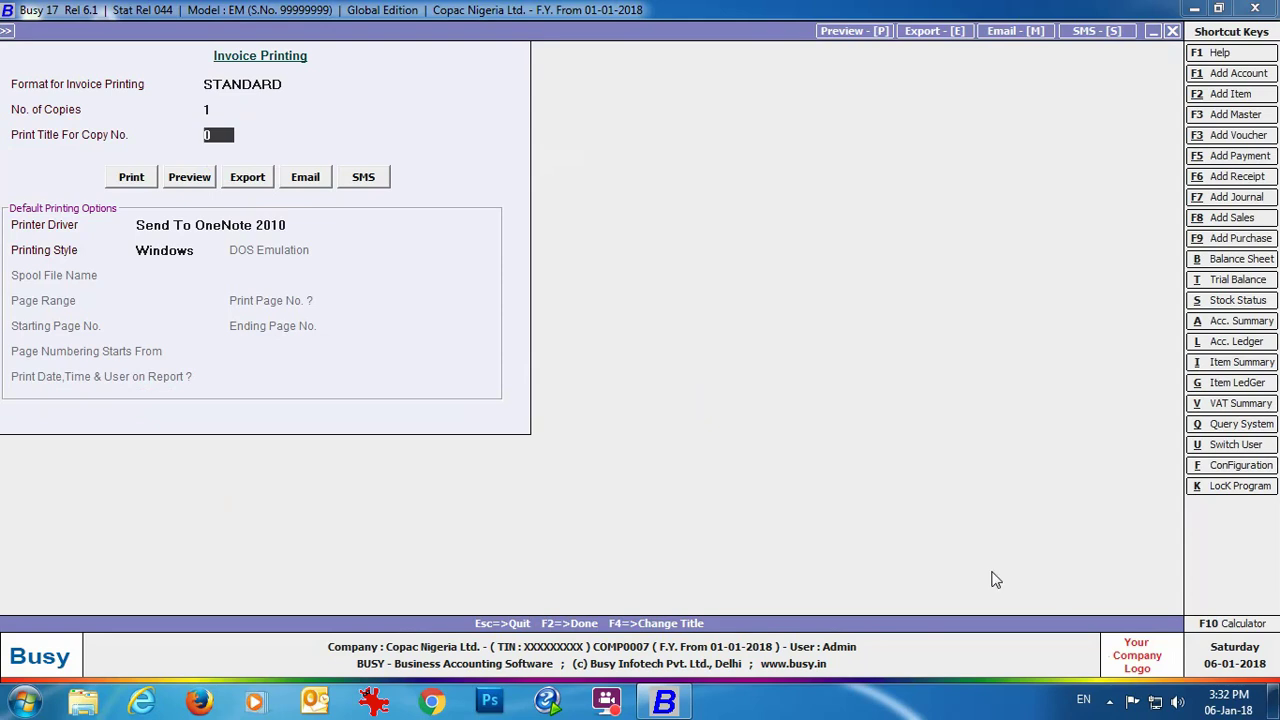
click(193, 186)
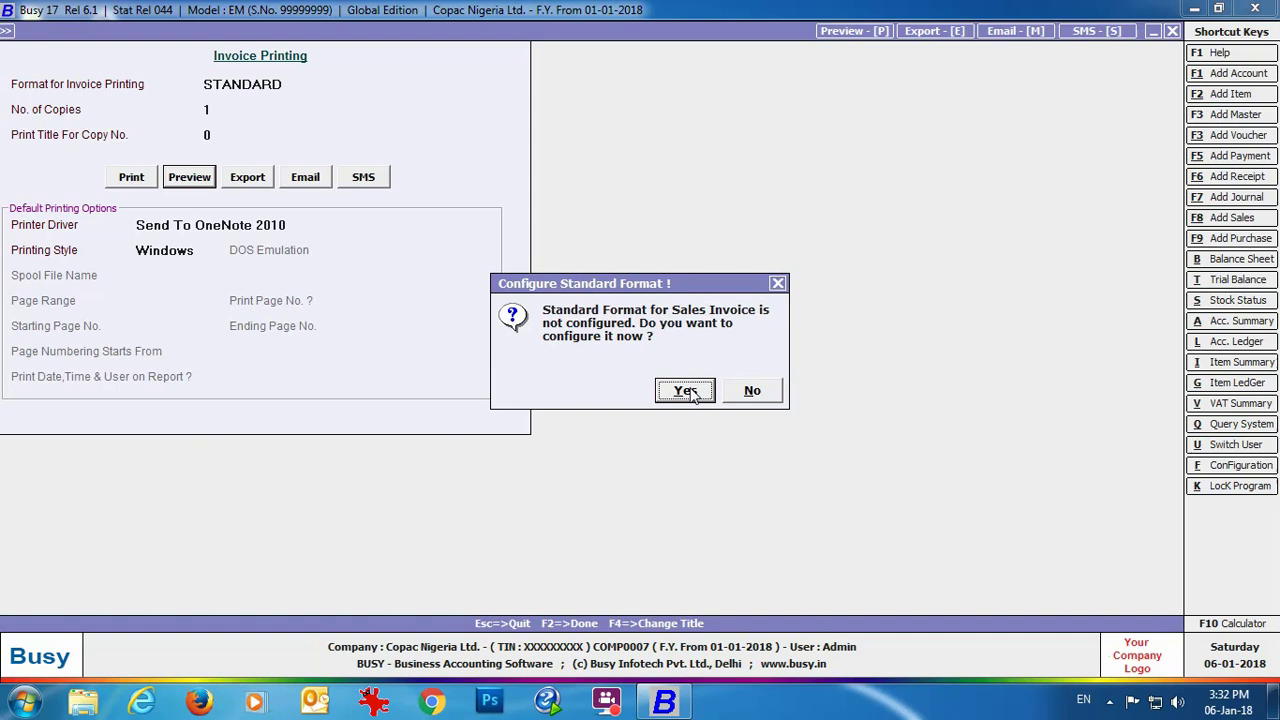
Step: Configure the standard sales invoice with an Automatic body layout and preview tax invoice 1
click(686, 391)
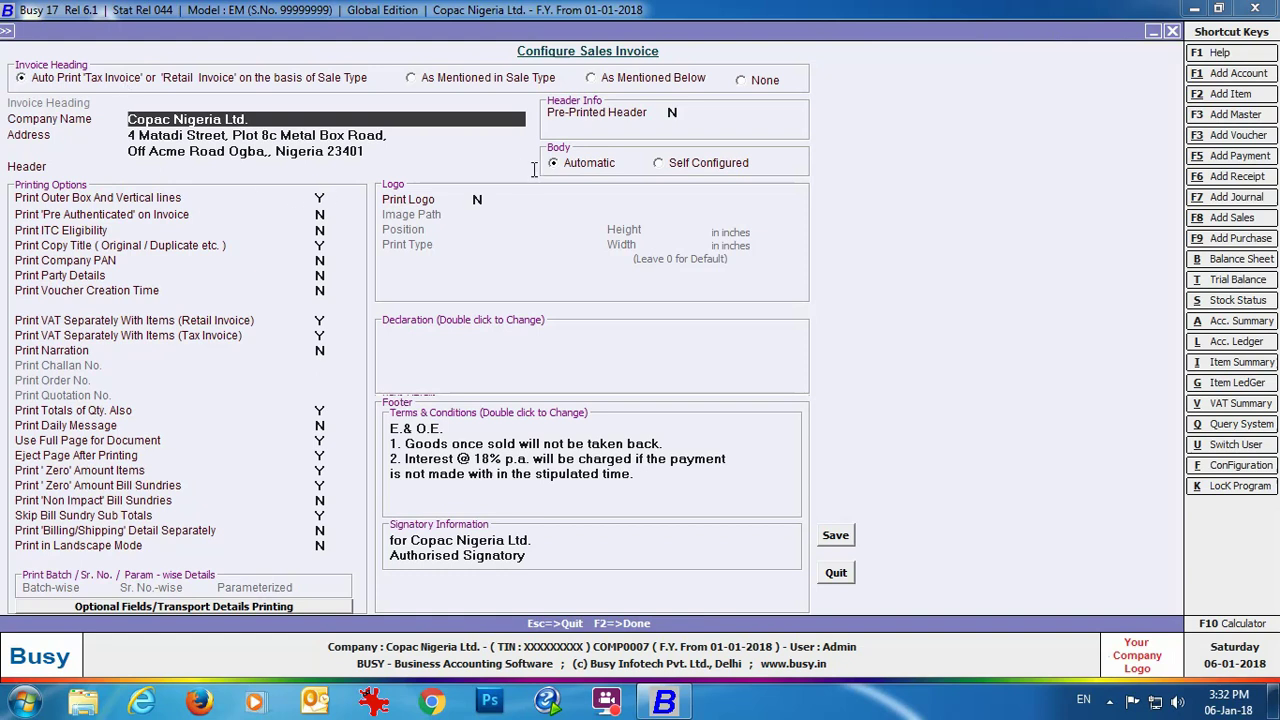
click(660, 162)
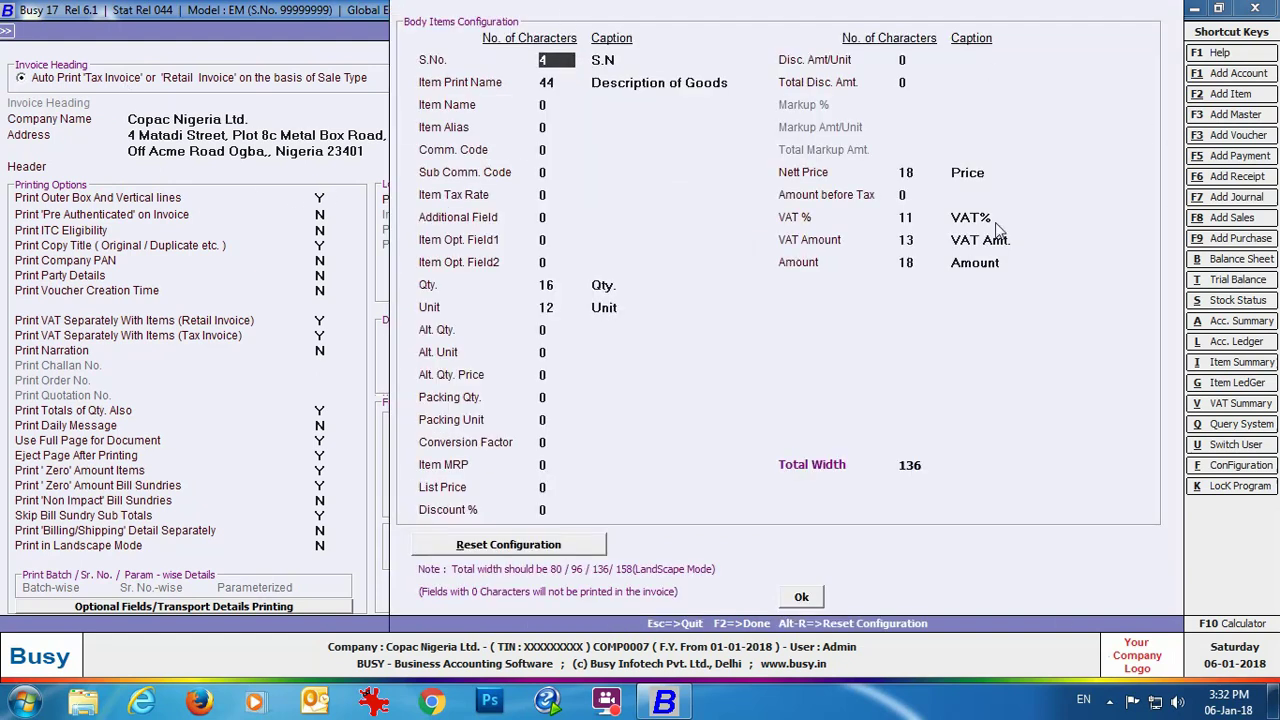
click(801, 596)
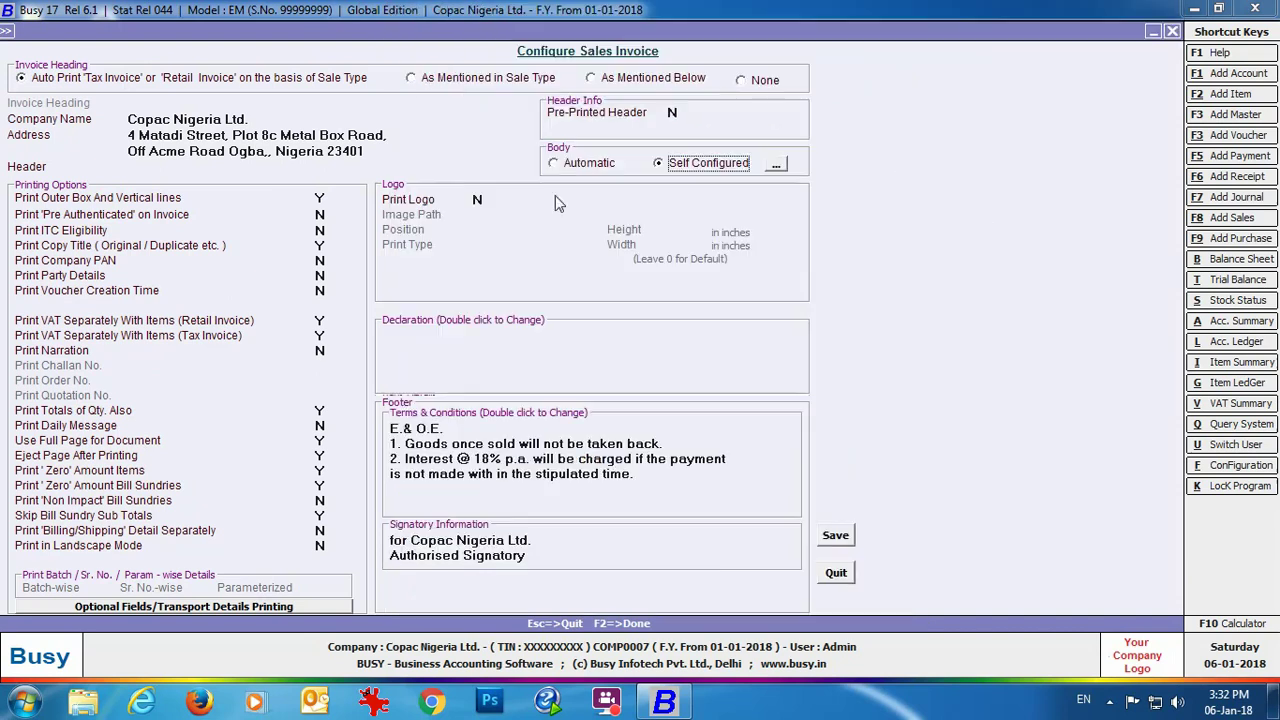
click(553, 163)
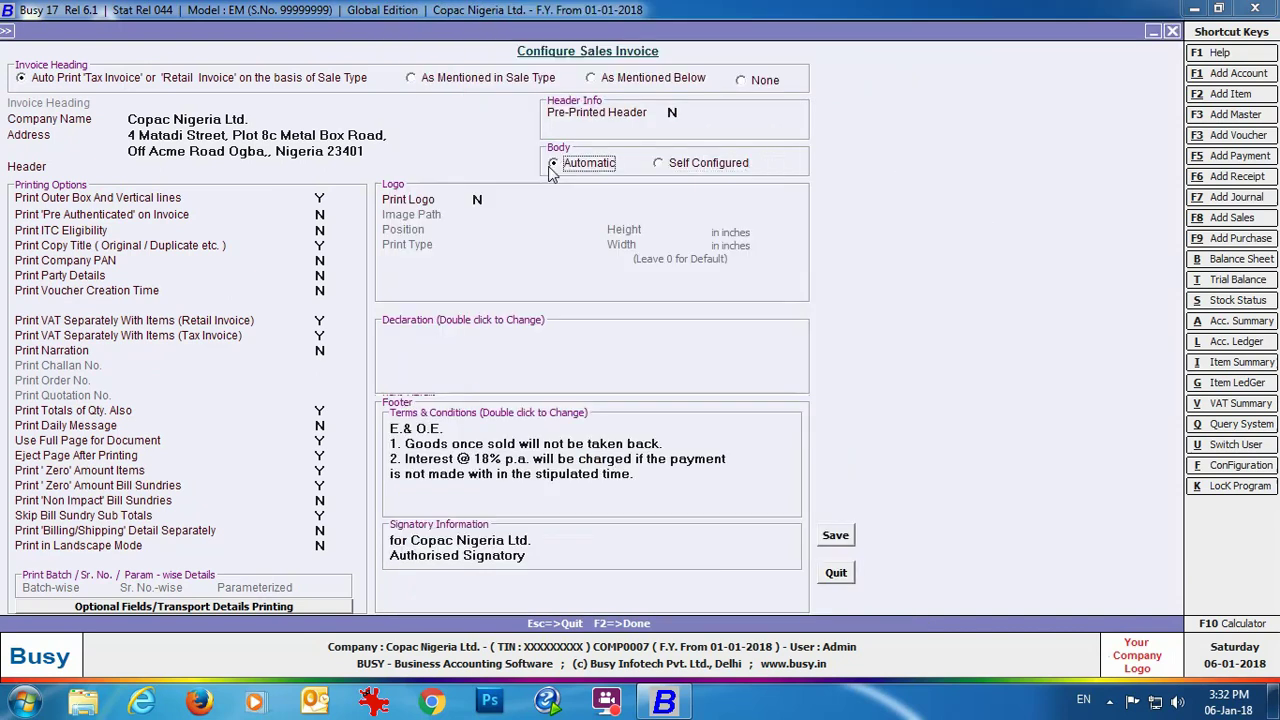
click(848, 541)
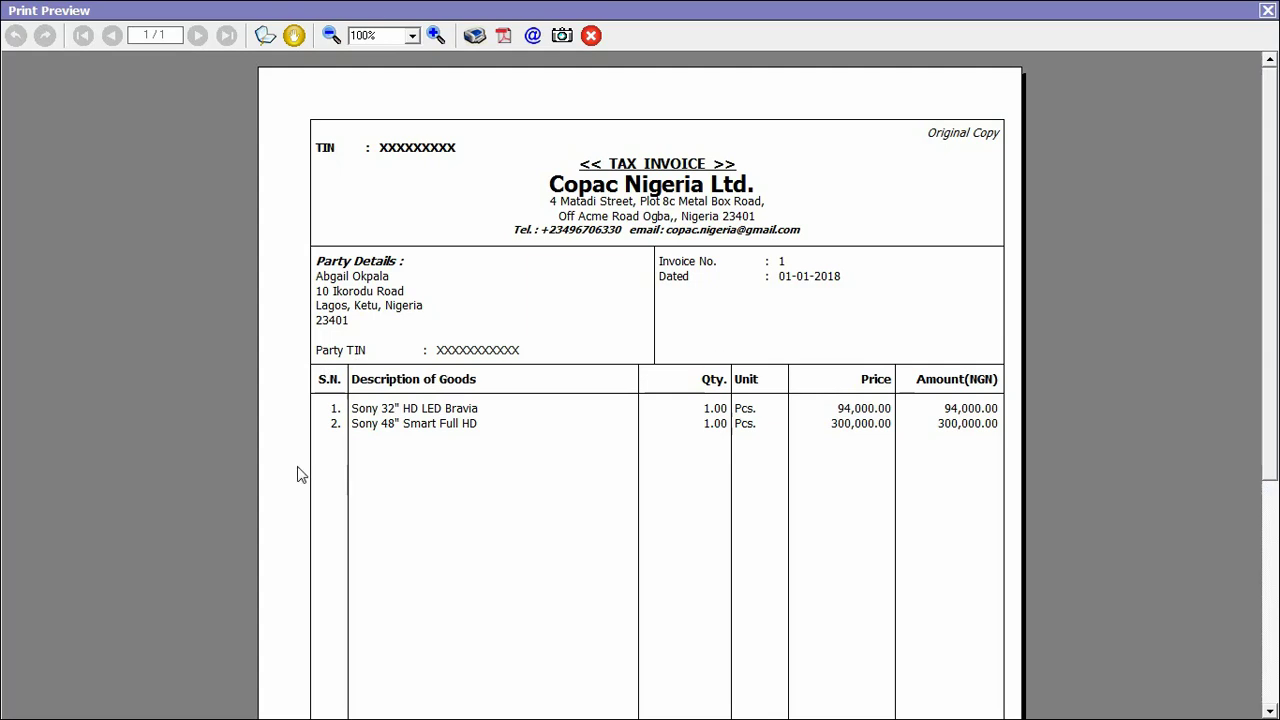
Step: Scroll to the invoice's 413,700.00 total, then close the print preview
scroll(1148, 366, down, 5)
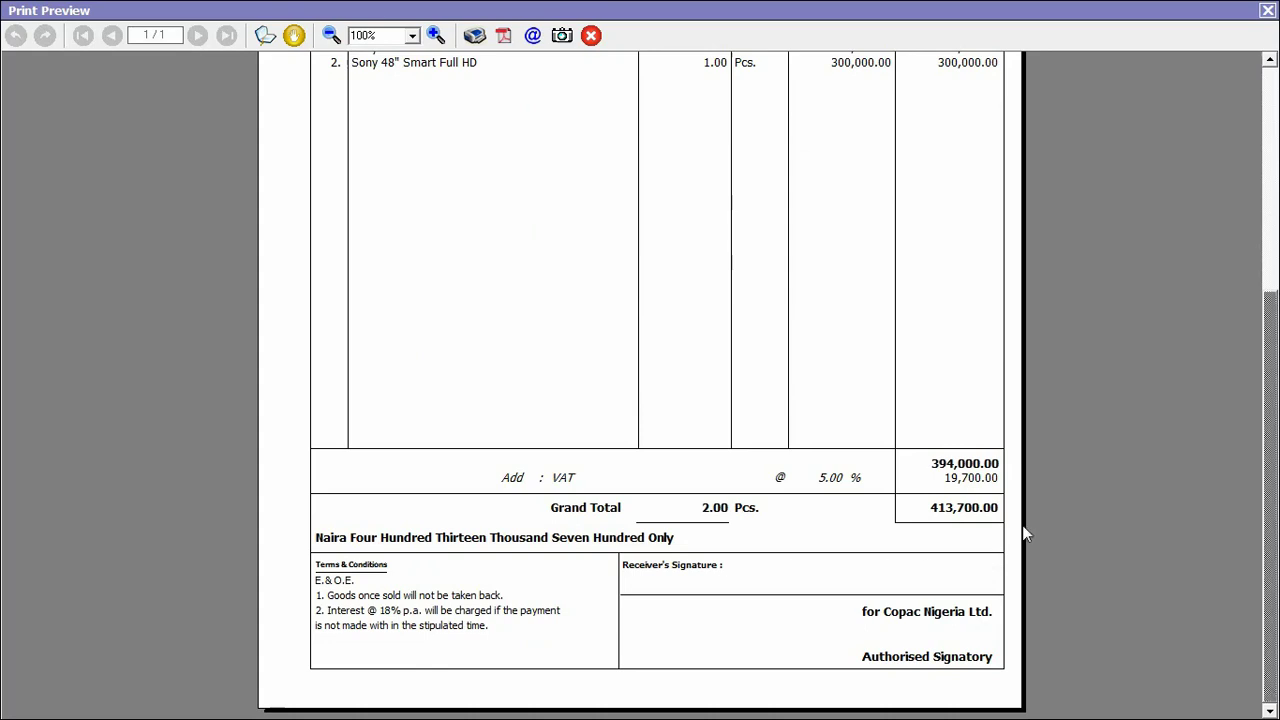
click(1267, 10)
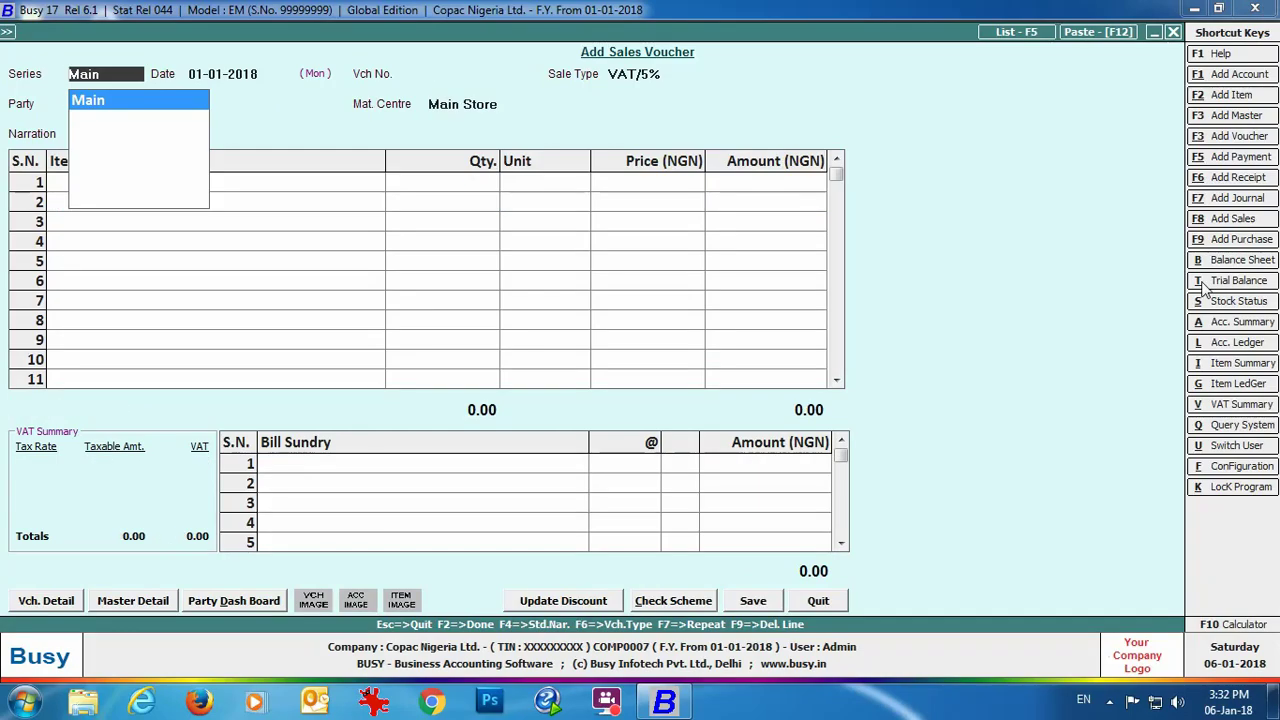
Step: Set sale type to VAT/Item-wise and enter one Sony 32" HD LED Bravia for the customer
key(Return)
key(Return)
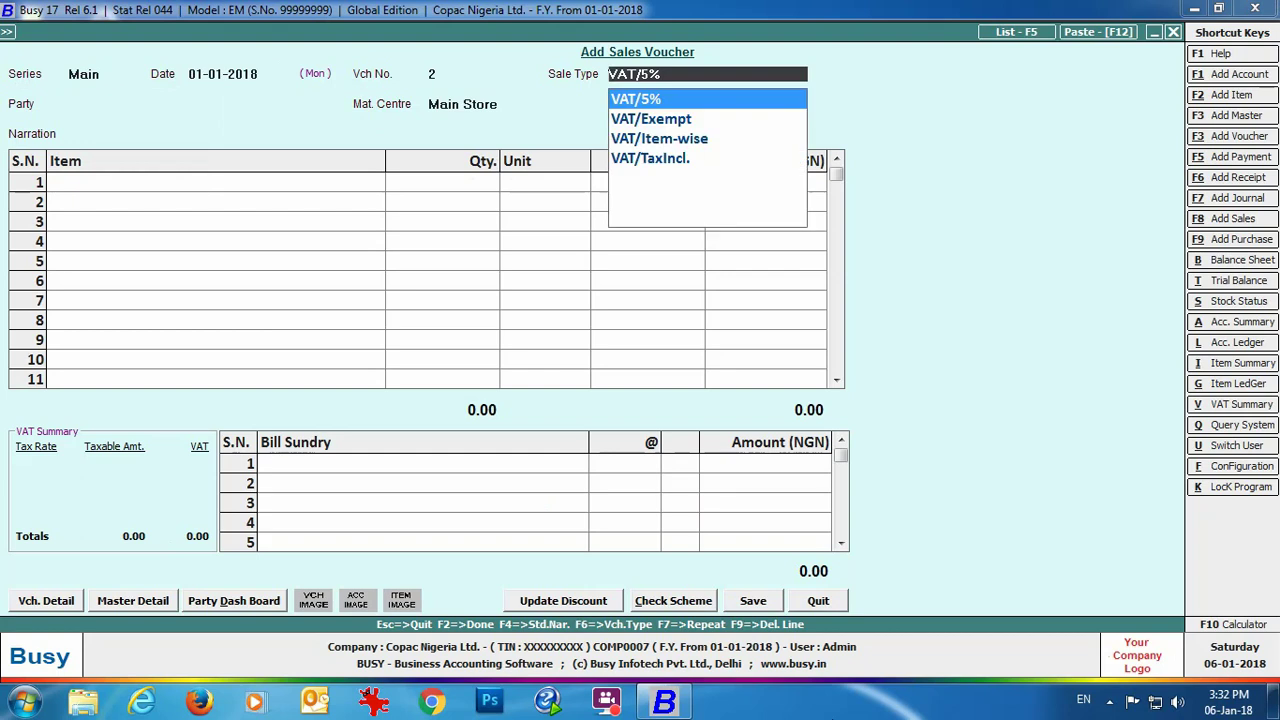
key(Down)
key(Down)
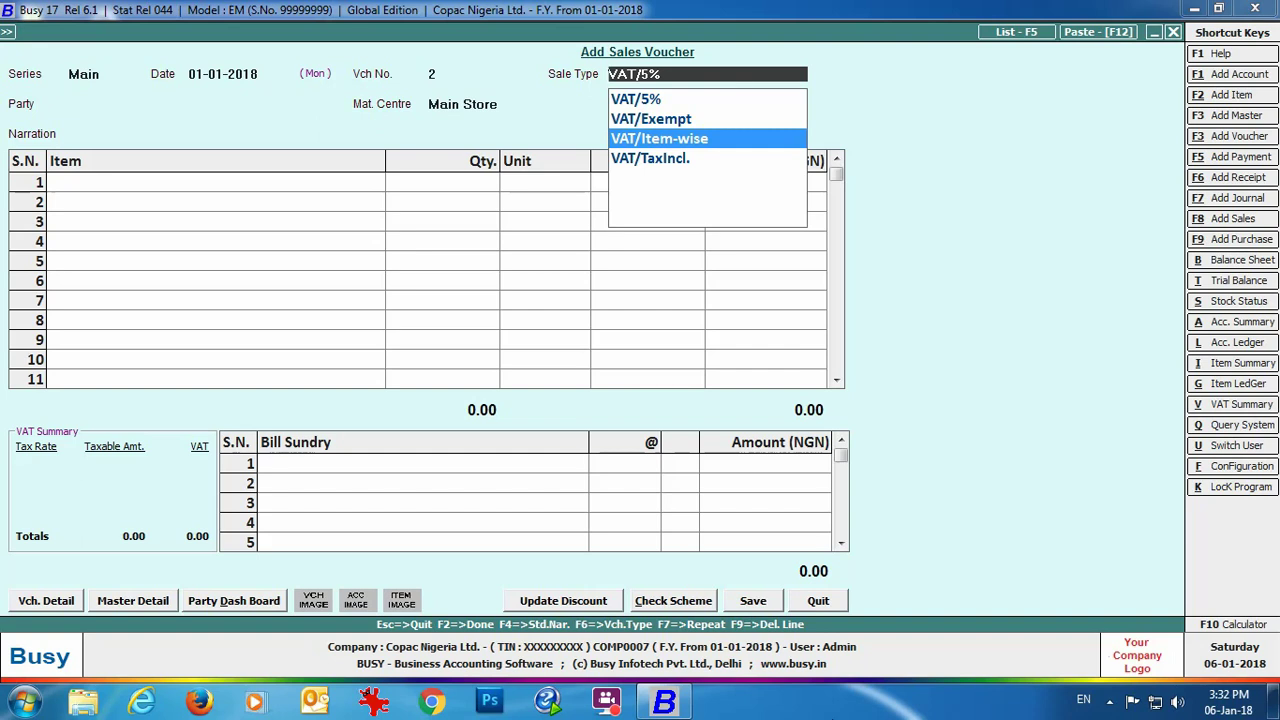
key(Return)
key(Return)
key(Return)
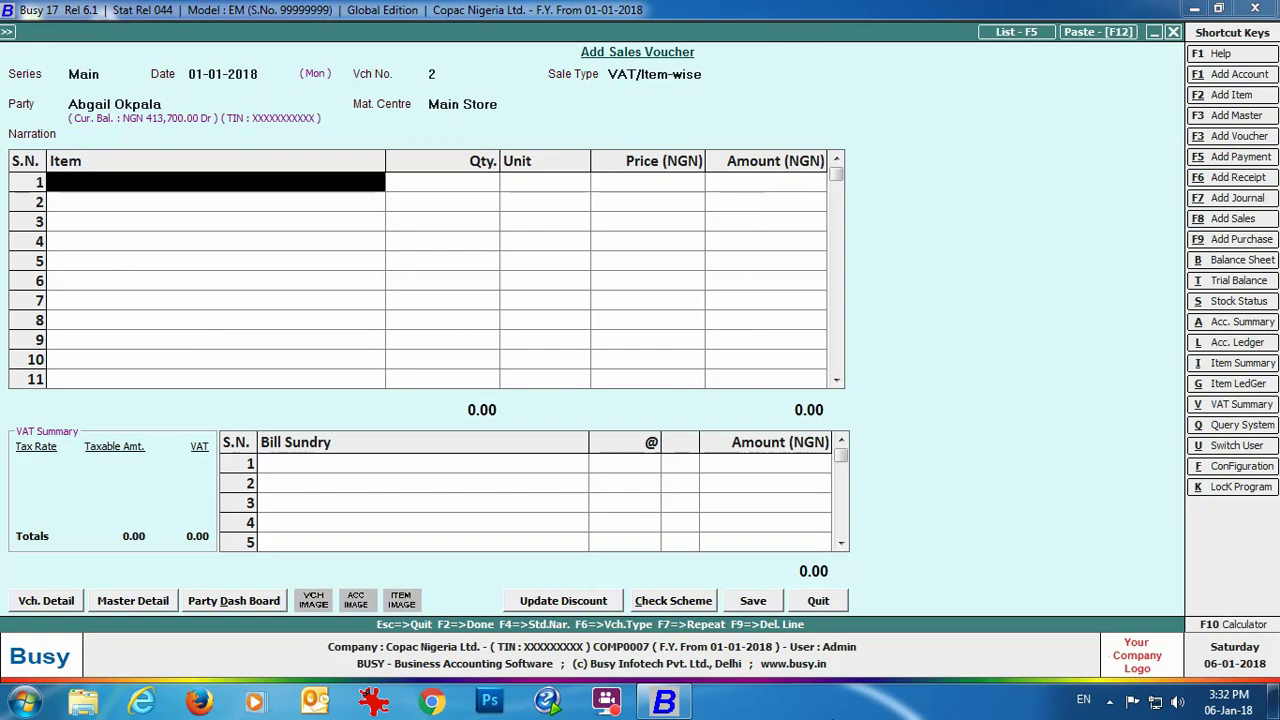
text(so)
key(Return)
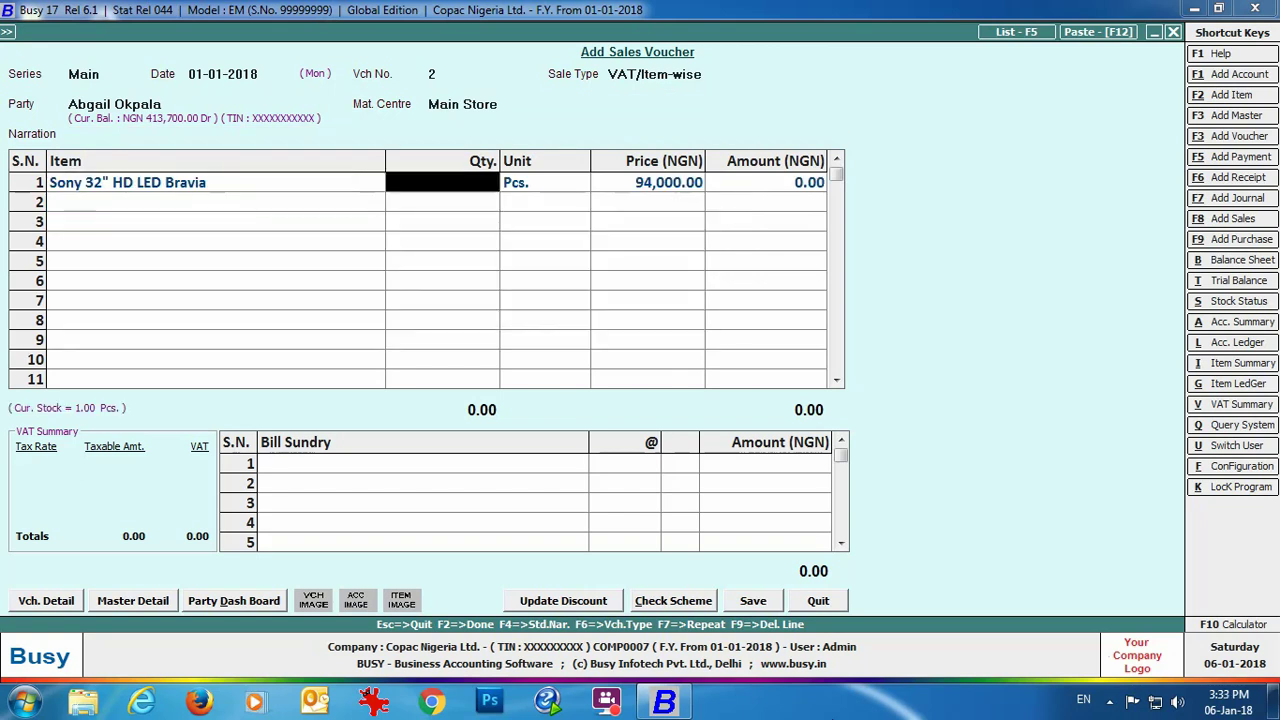
text(1)
key(Return)
key(Return)
key(Return)
key(Return)
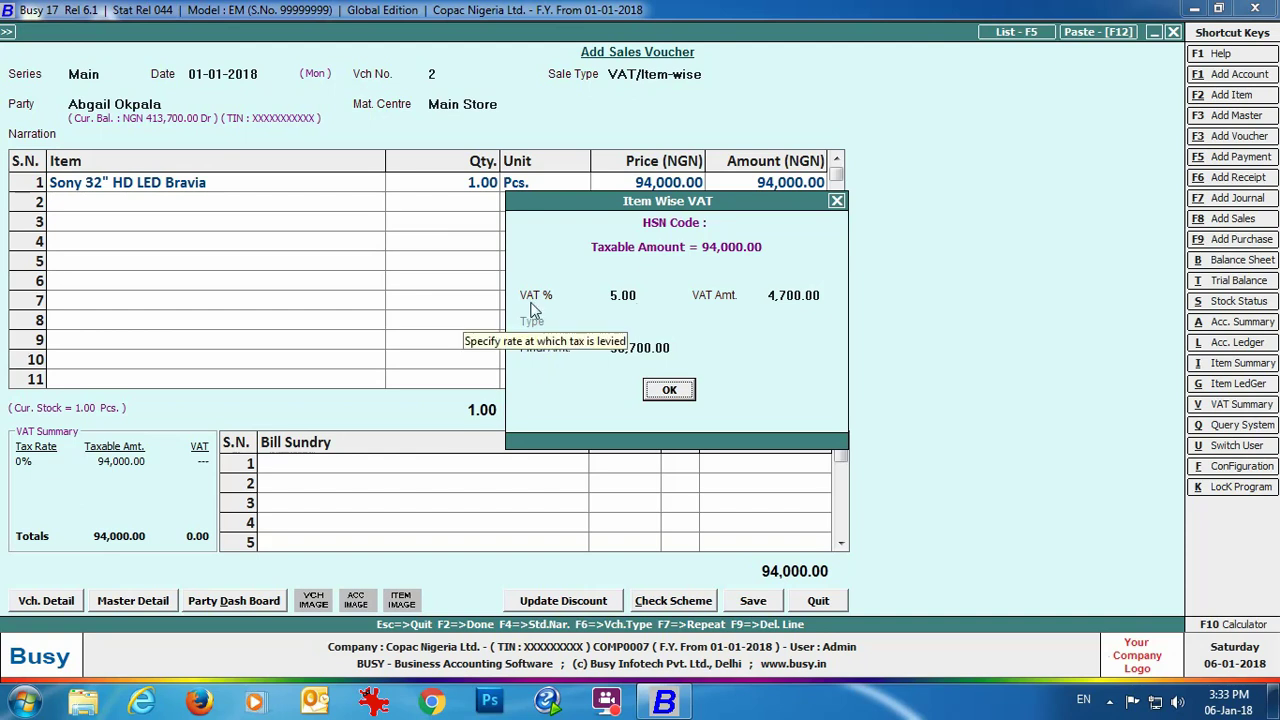
Step: Apply 5% item VAT of 4,700.00 and save the 98,700.00 voucher, confirming the bill adjustment
click(661, 348)
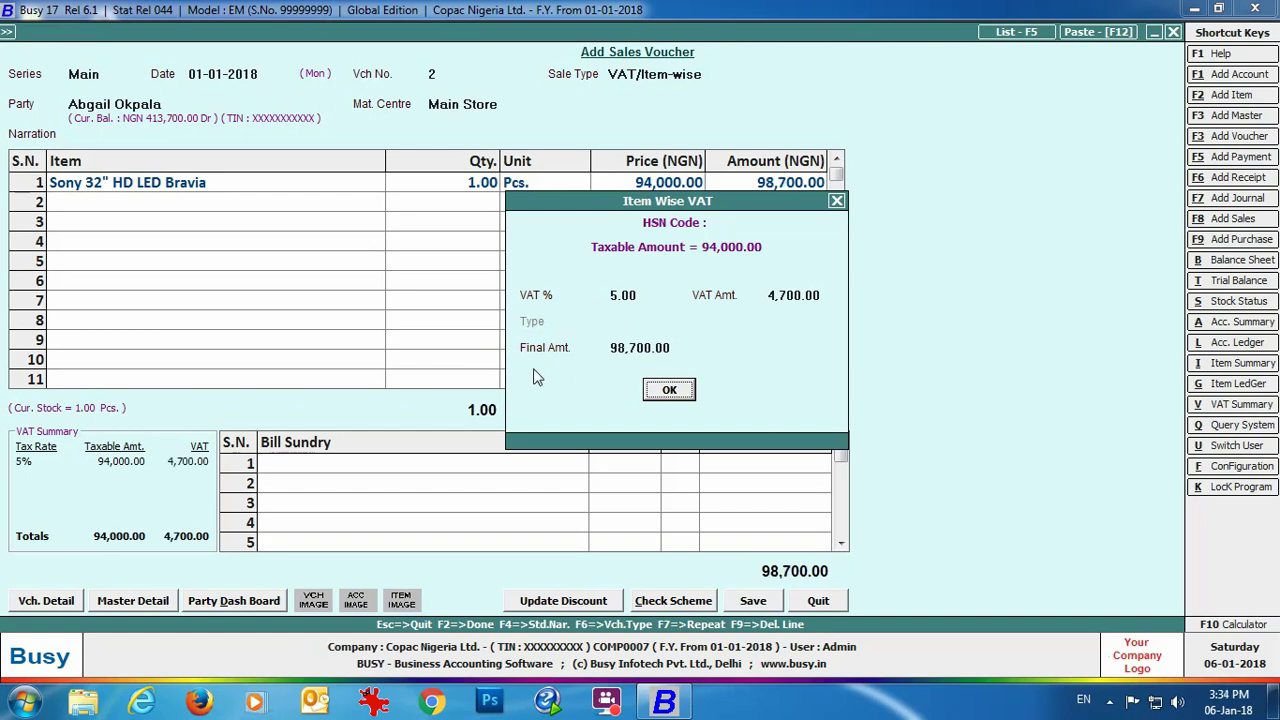
click(670, 391)
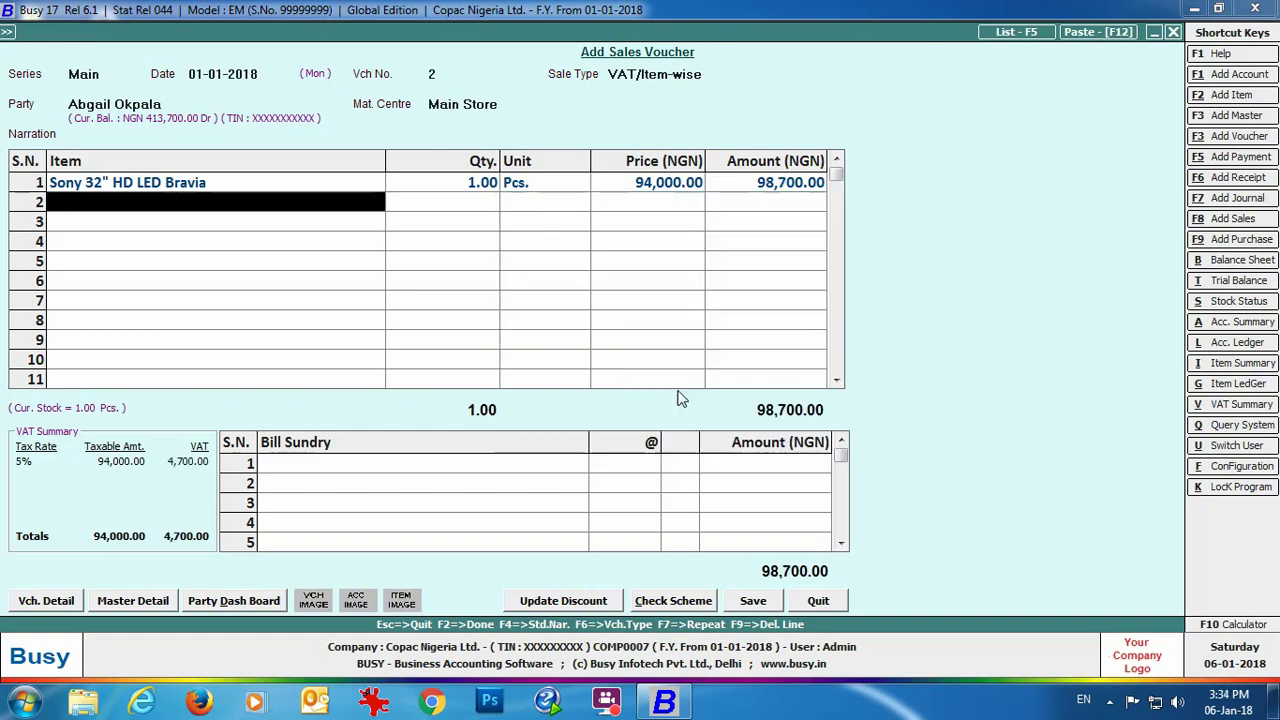
click(745, 605)
click(622, 474)
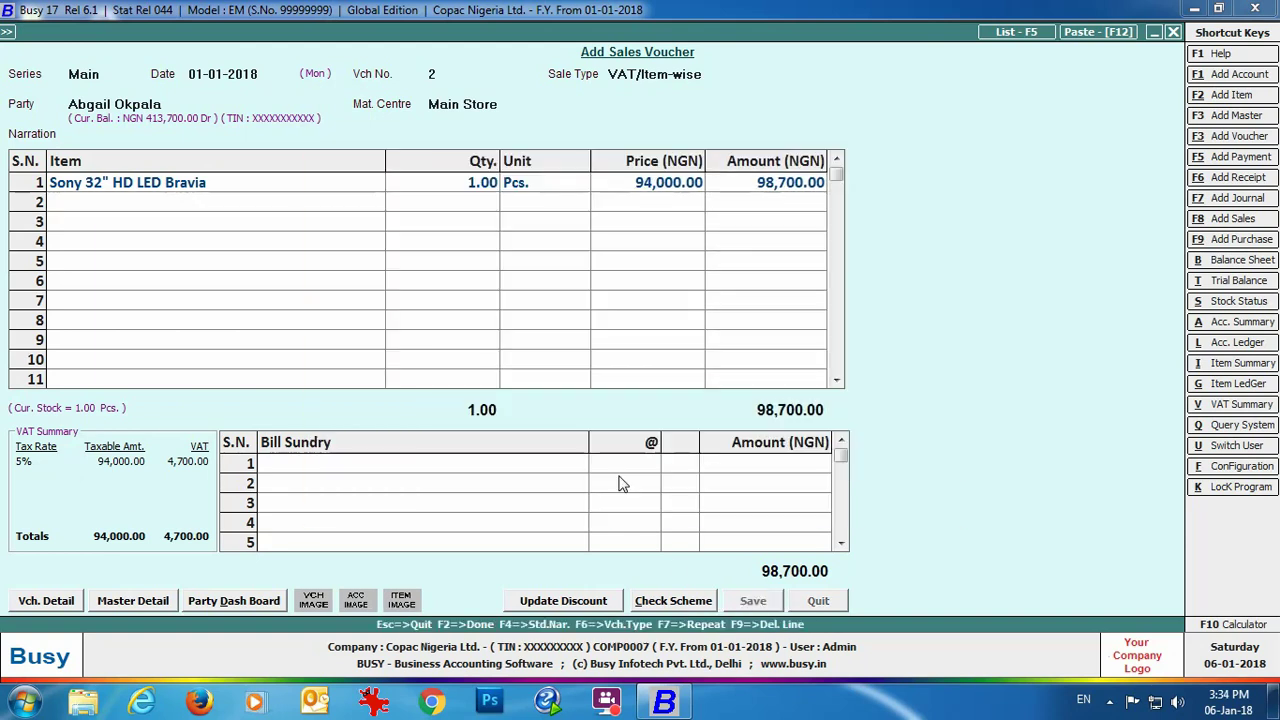
Step: Preview invoice 2 in STANDARD format down to its 98,700.00 total, close it, and accept the Main series
click(685, 391)
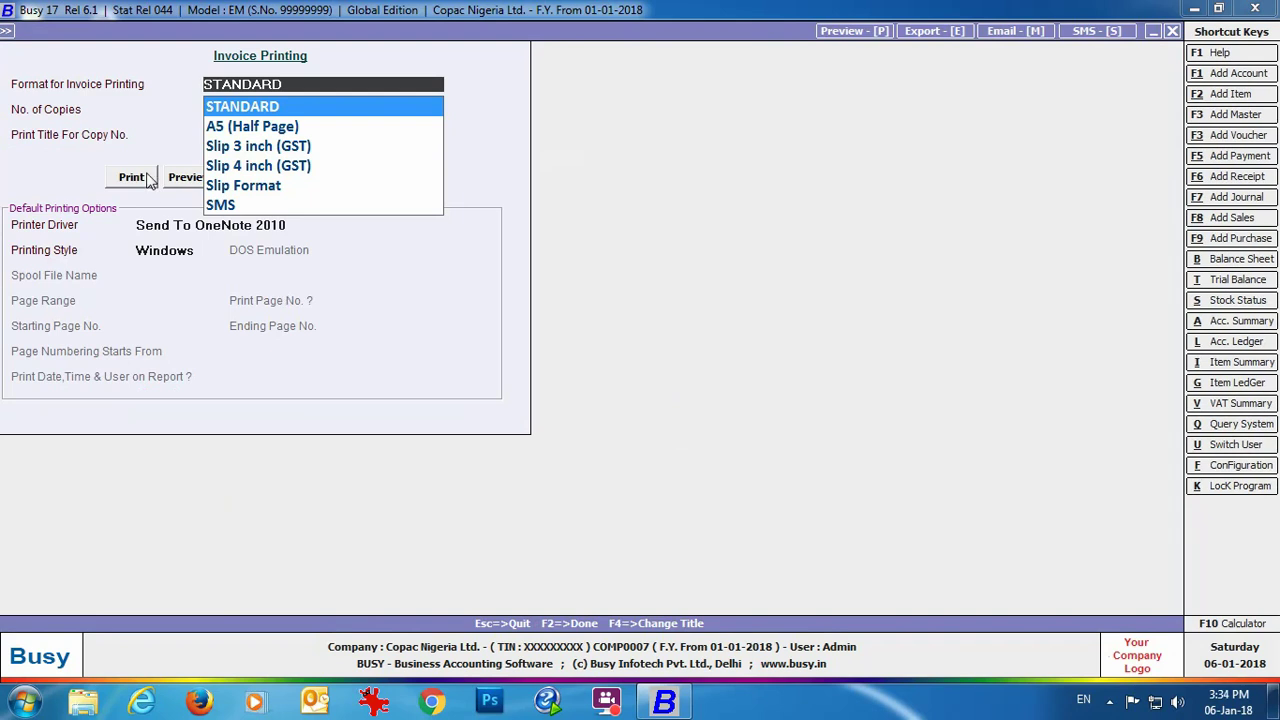
click(188, 178)
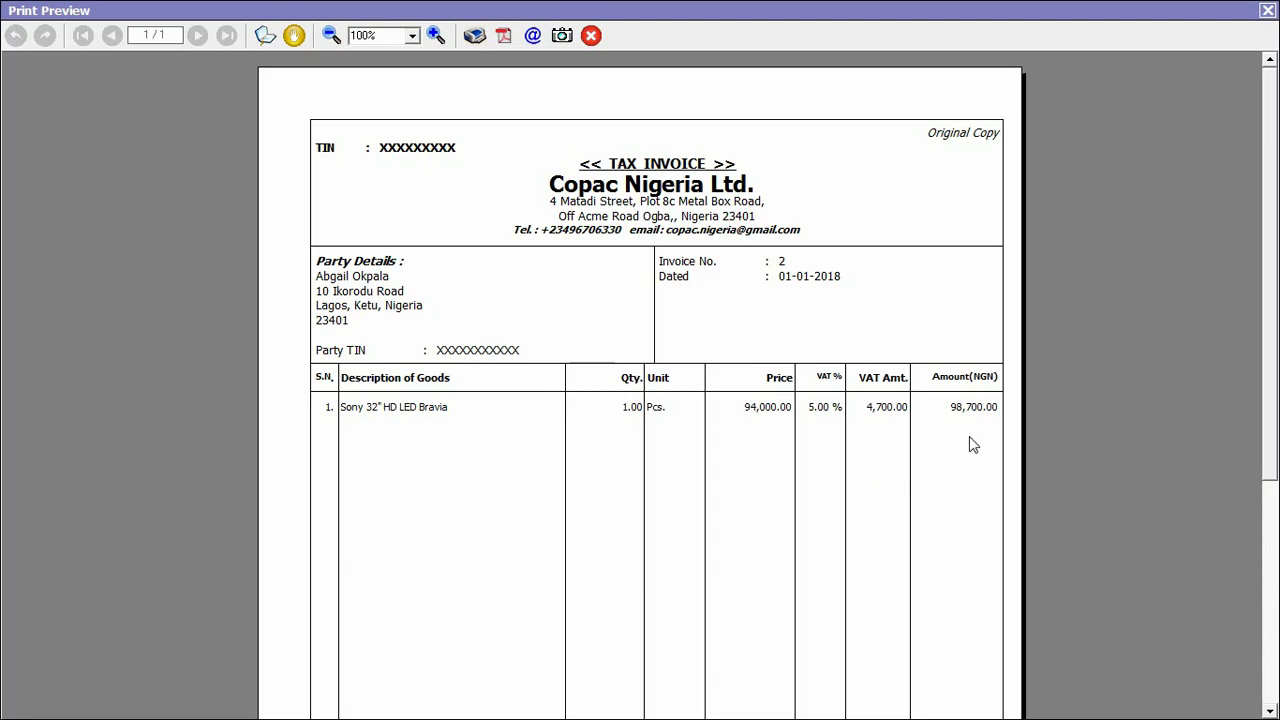
scroll(1272, 424, down, 10)
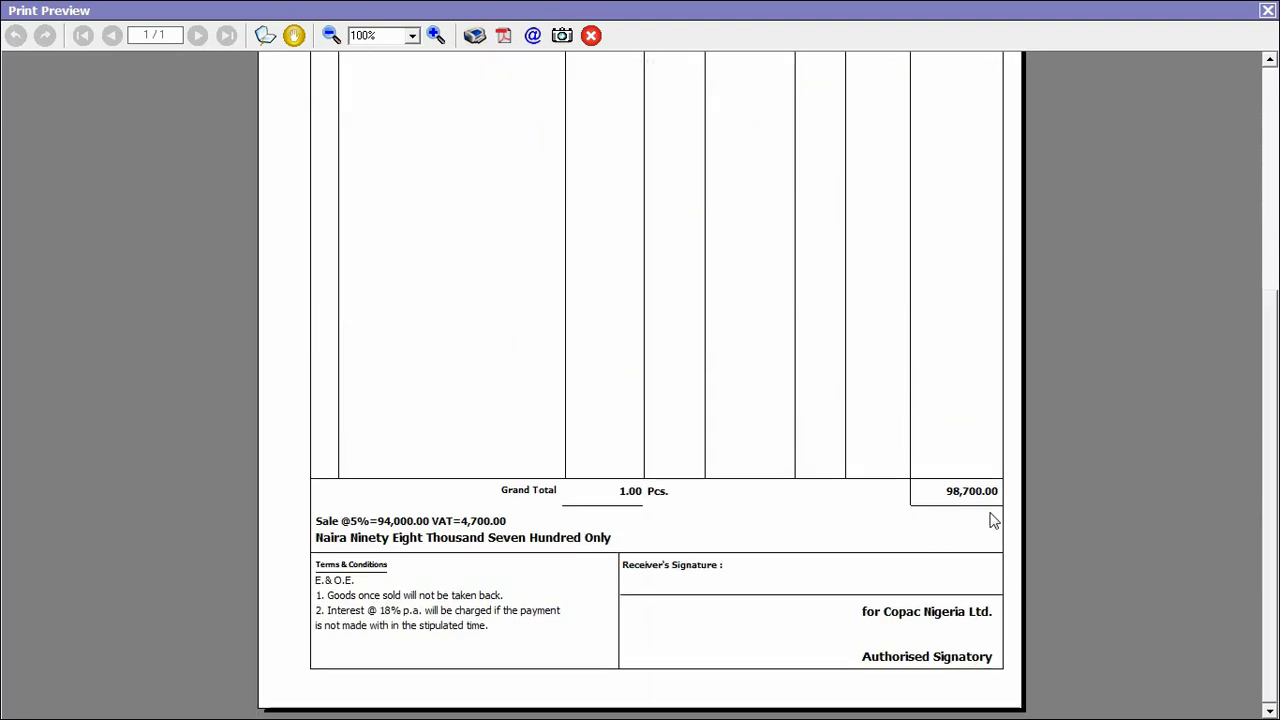
click(1266, 10)
key(Return)
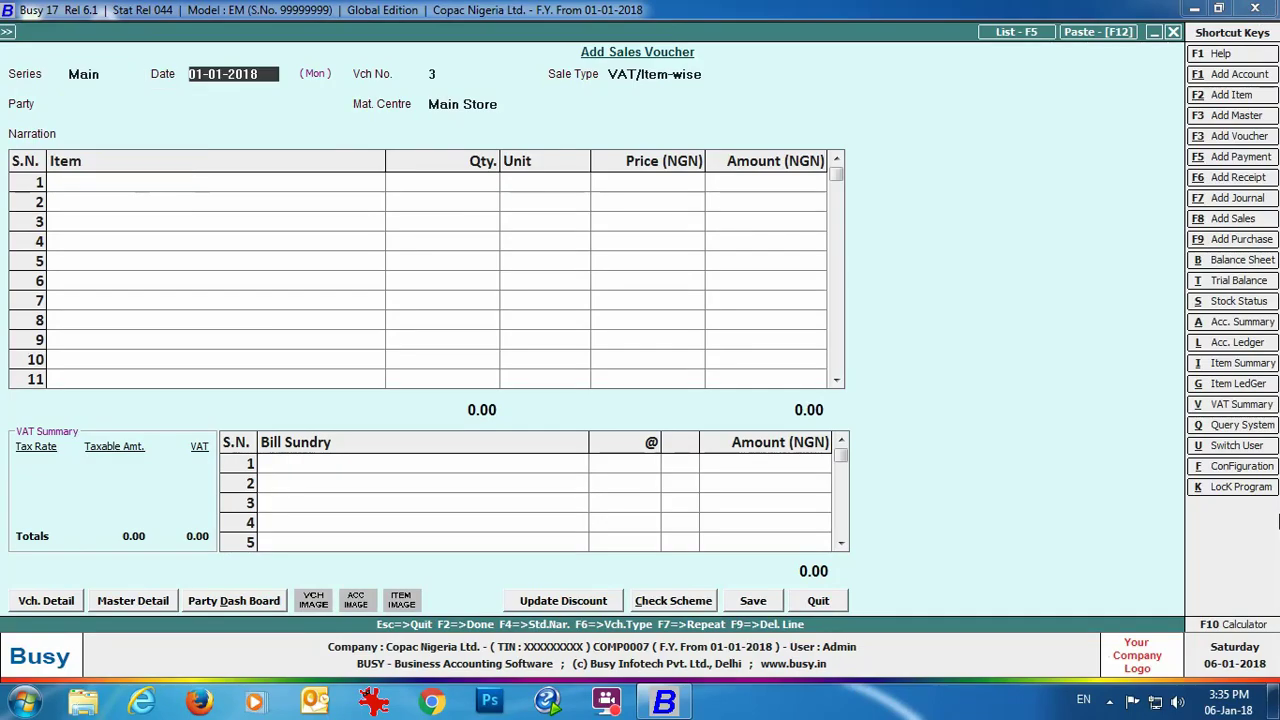
Step: Set sale type to VAT/TaxIncl. and choose the customer
key(Return)
key(Down)
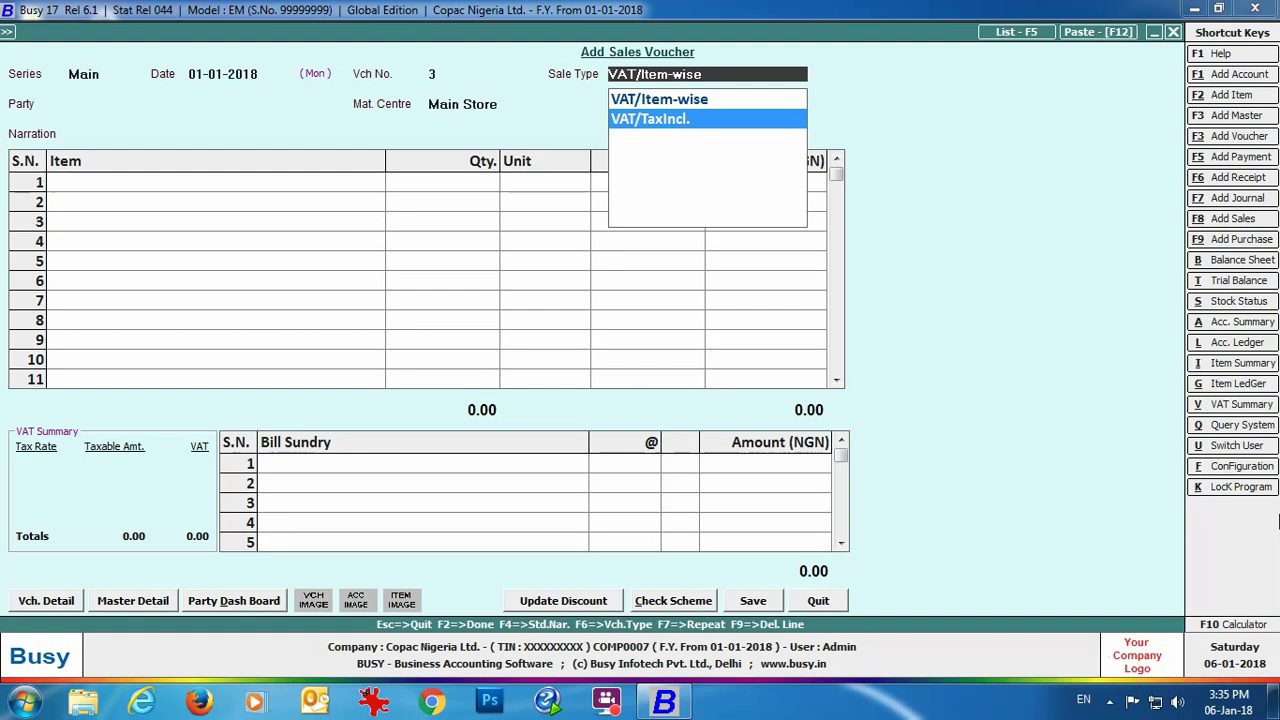
key(Return)
key(Return)
Step: Add one Sony 48" Smart Full HD at 300,000.00 with 14,285.71 included VAT, and save
key(Return)
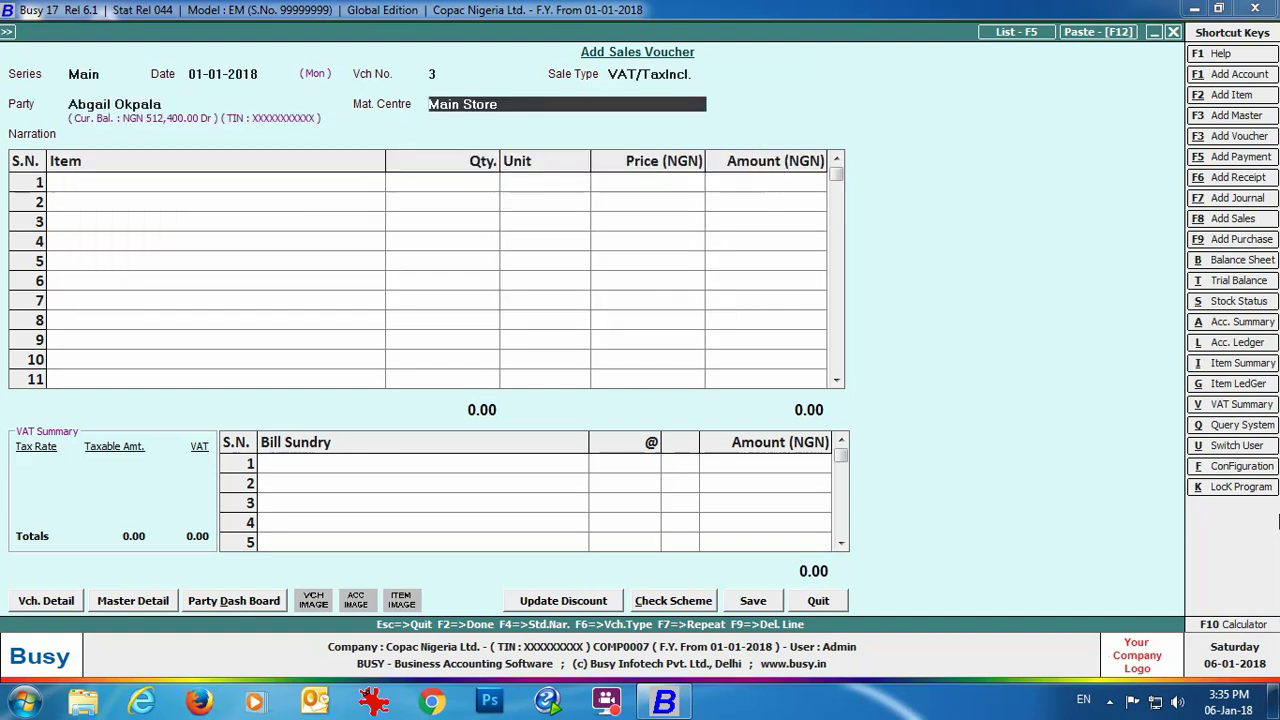
key(Return)
key(Return)
text(so)
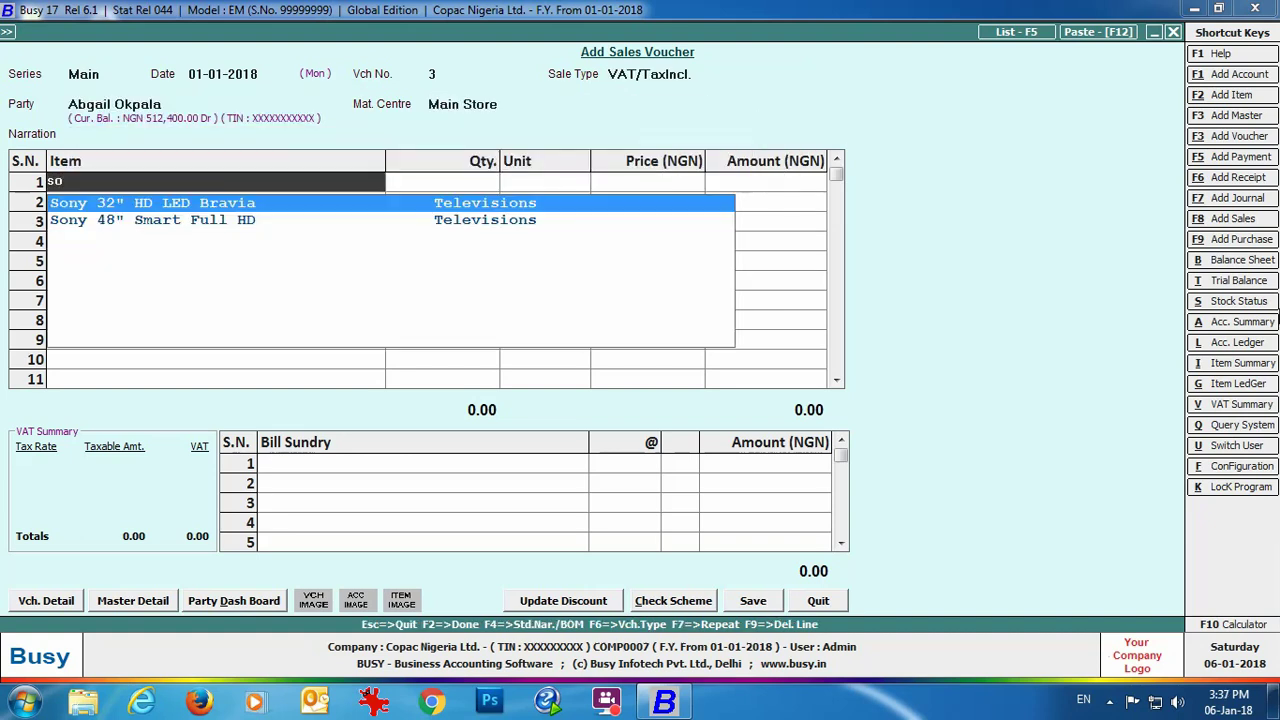
key(Down)
key(Return)
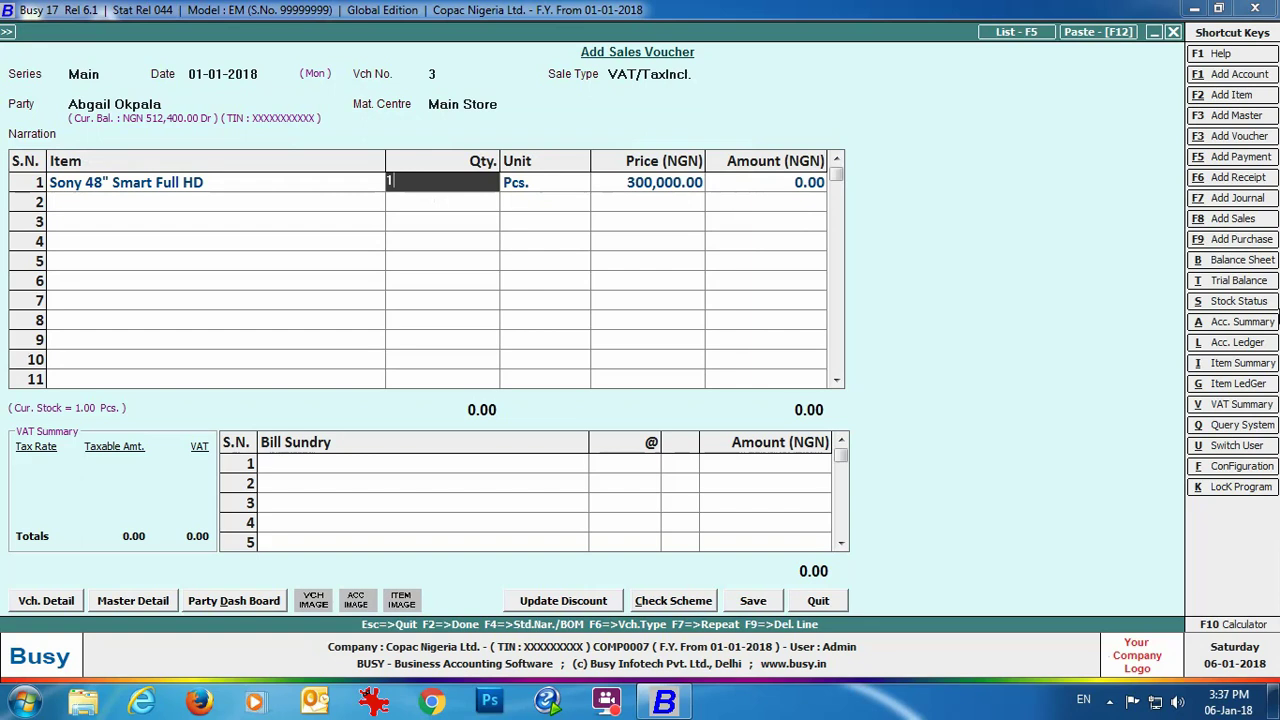
text(1)
key(Return)
key(Return)
key(Return)
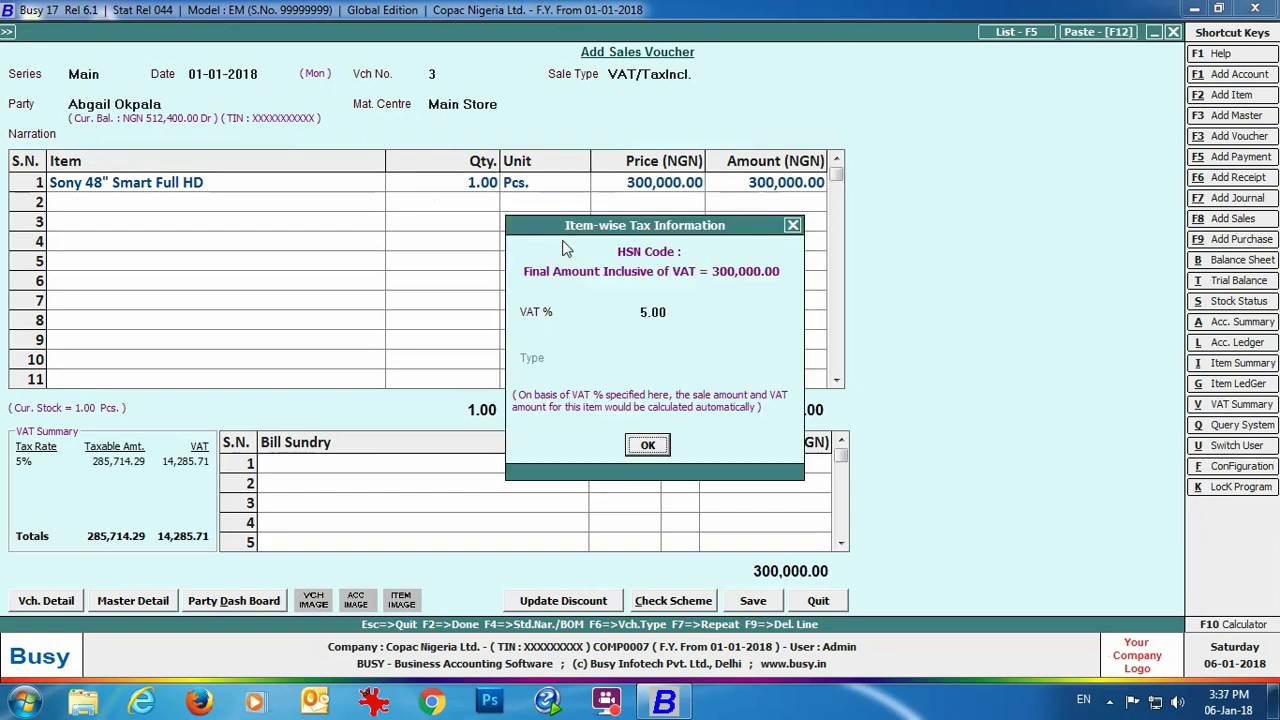
key(Return)
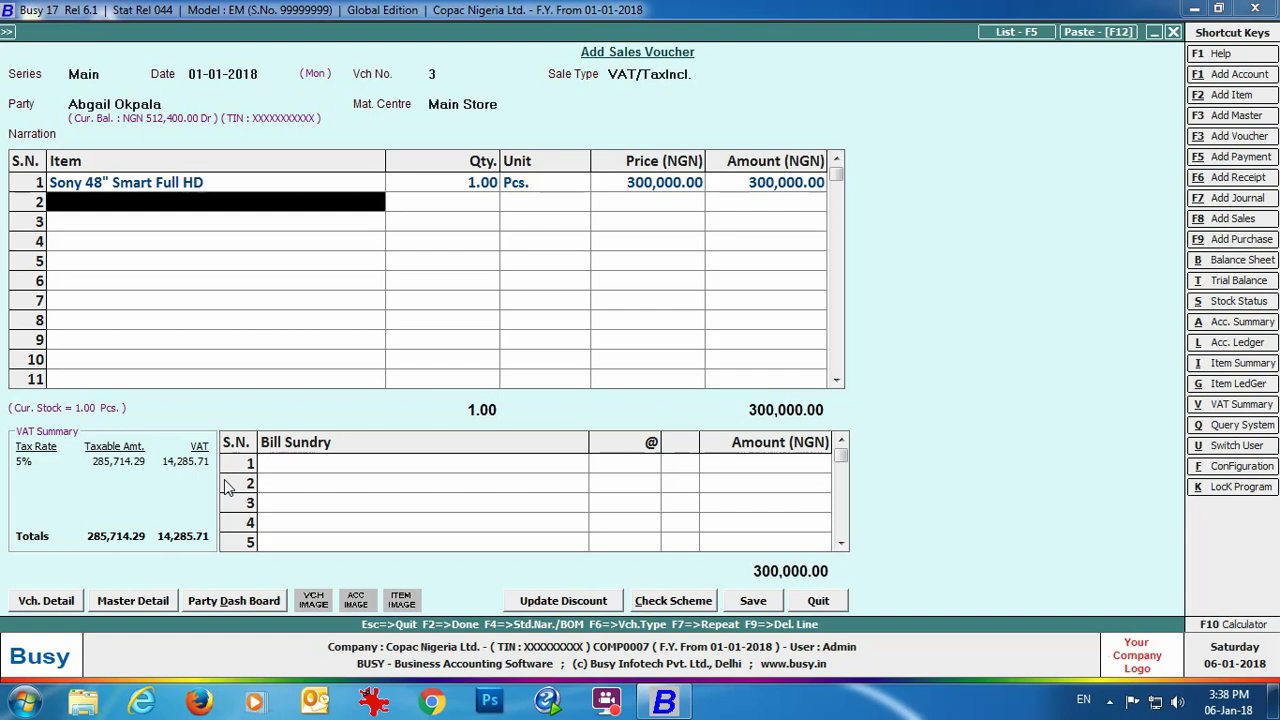
click(753, 600)
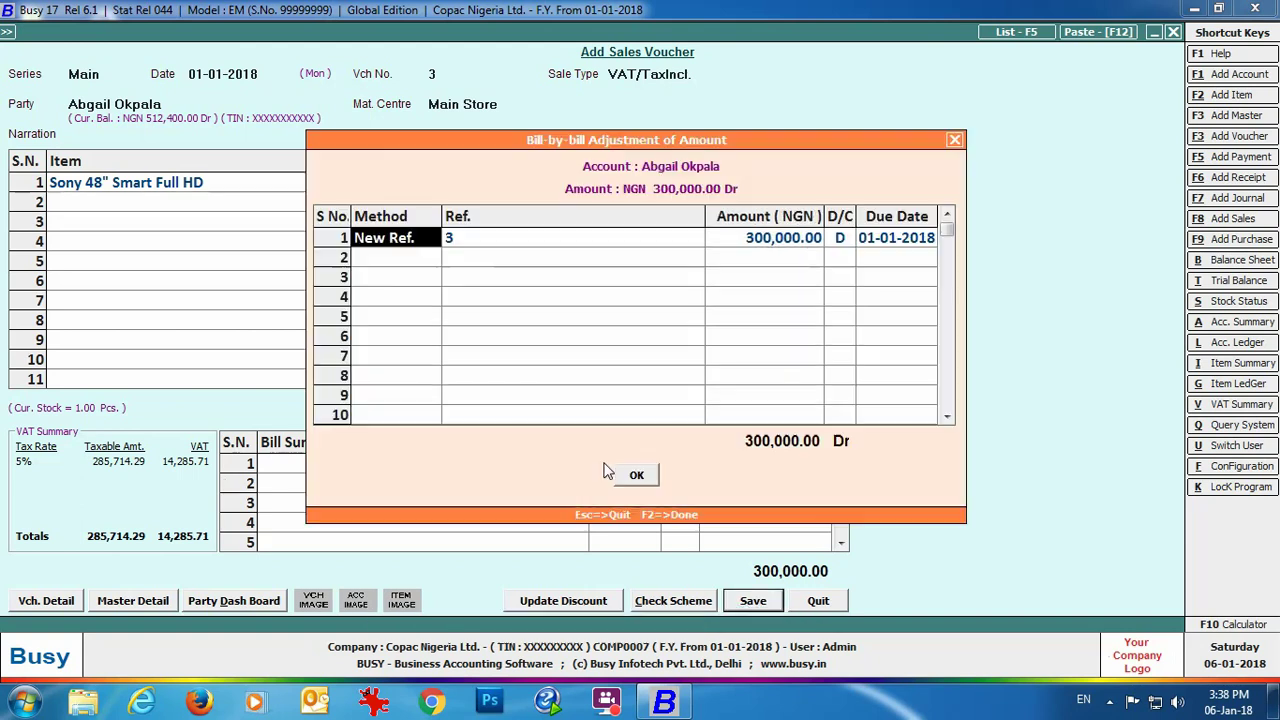
Step: Accept the new bill reference, preview tax invoice 3 totalling 300,000.00, then close it and the voucher
click(632, 478)
click(688, 392)
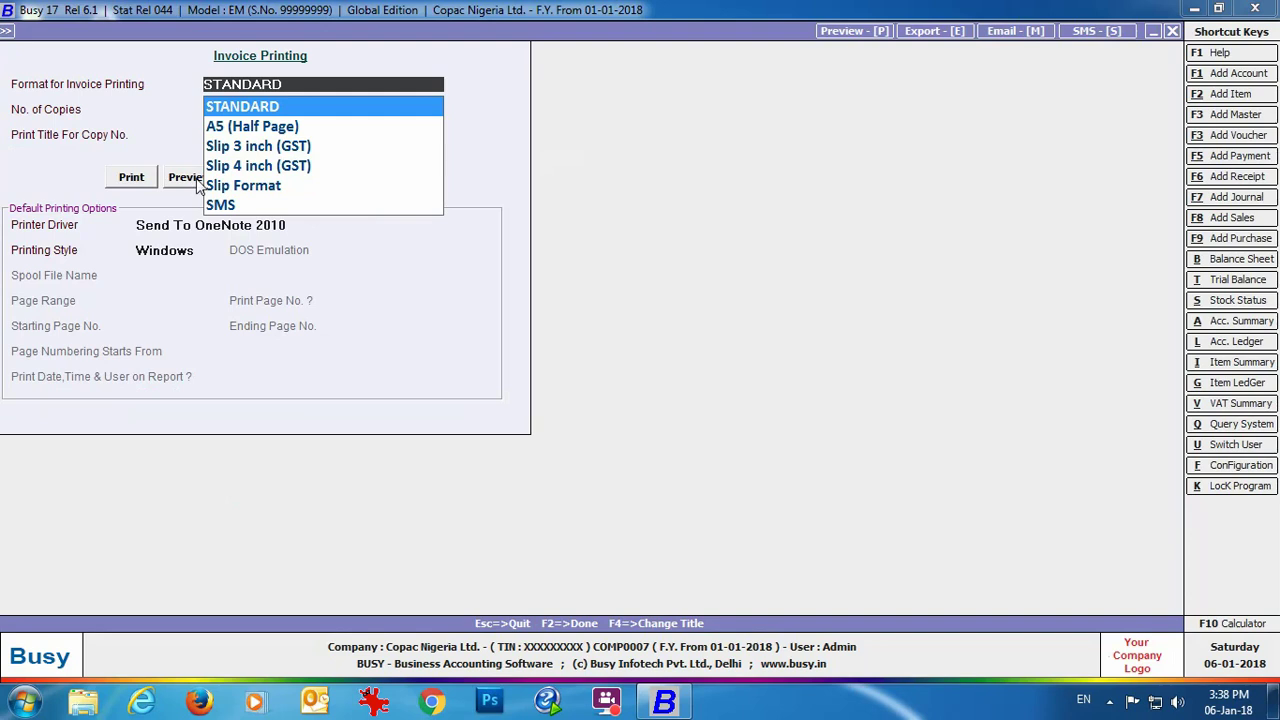
click(196, 180)
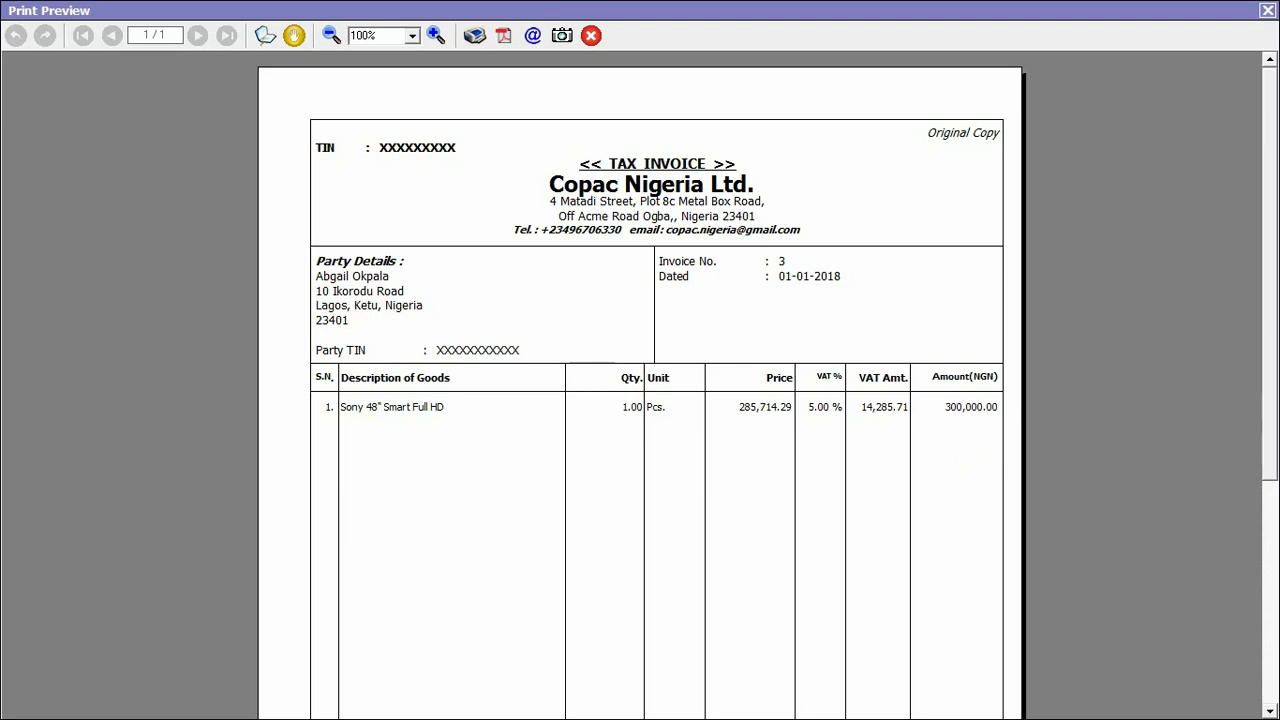
scroll(1272, 450, down, 5)
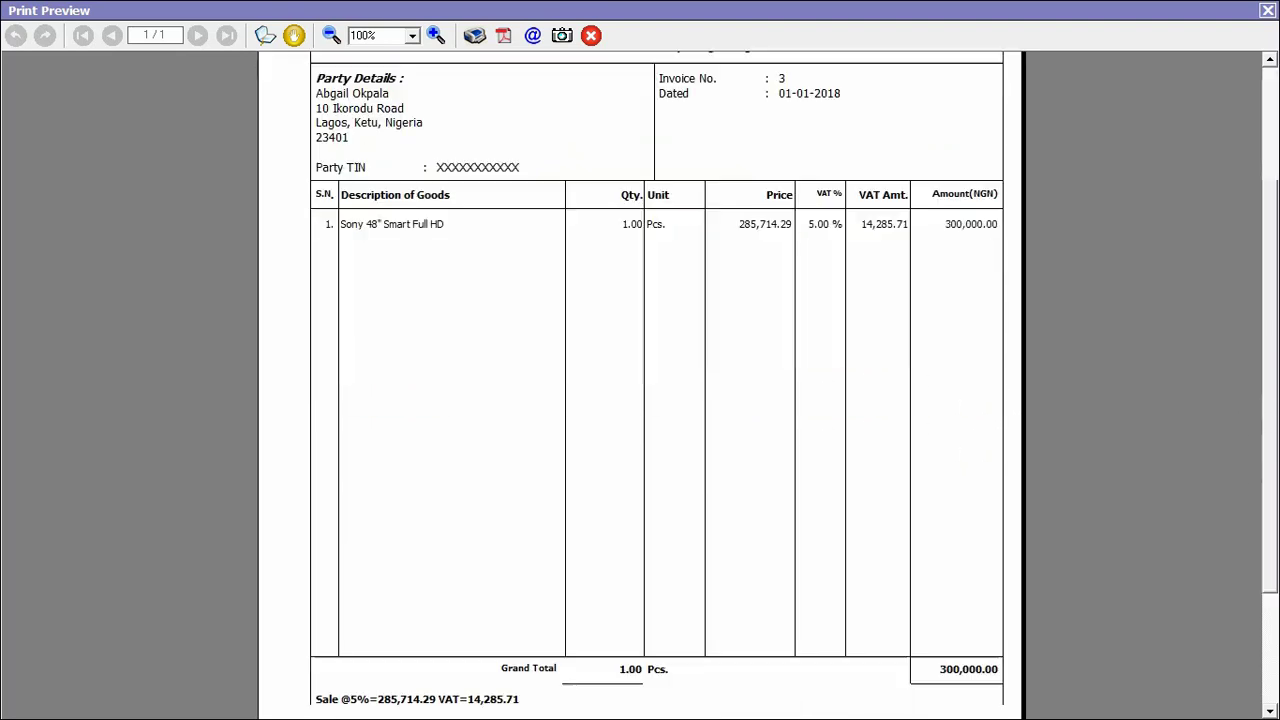
click(1267, 10)
key(Escape)
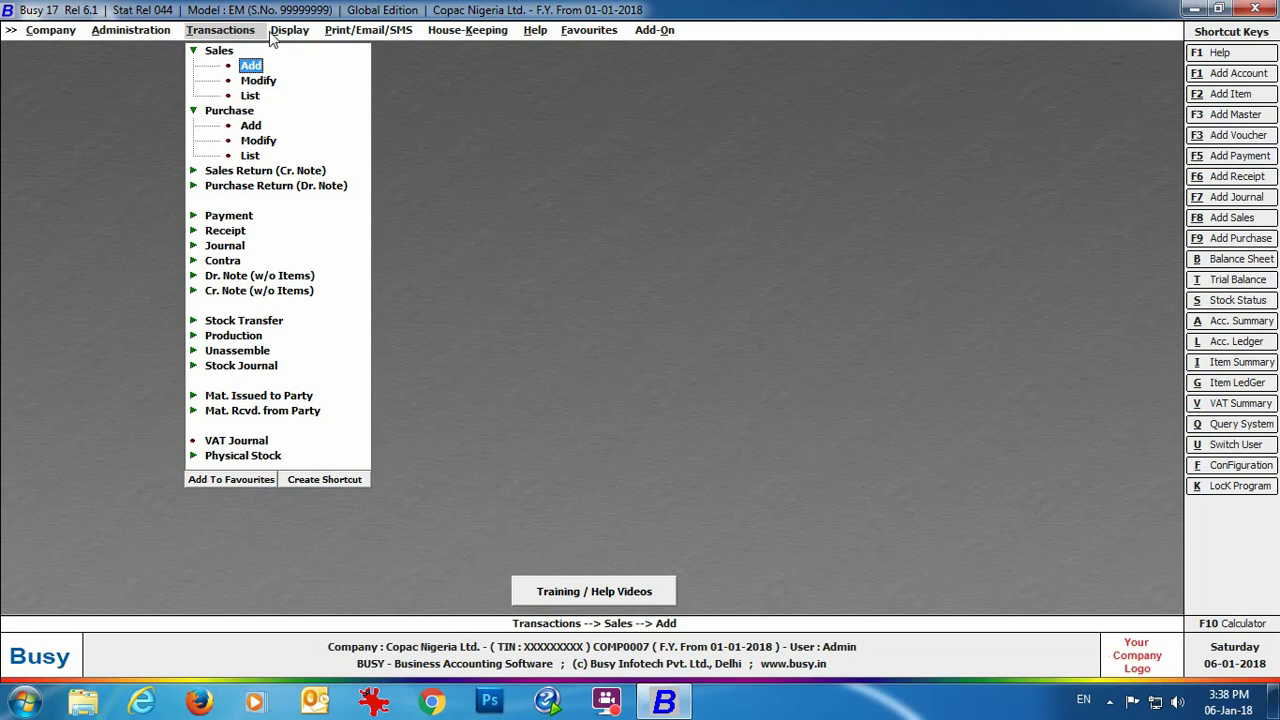
Step: Run Display > VAT Reports > VAT Summary for 01-01-2018 to 31-01-2018
click(286, 34)
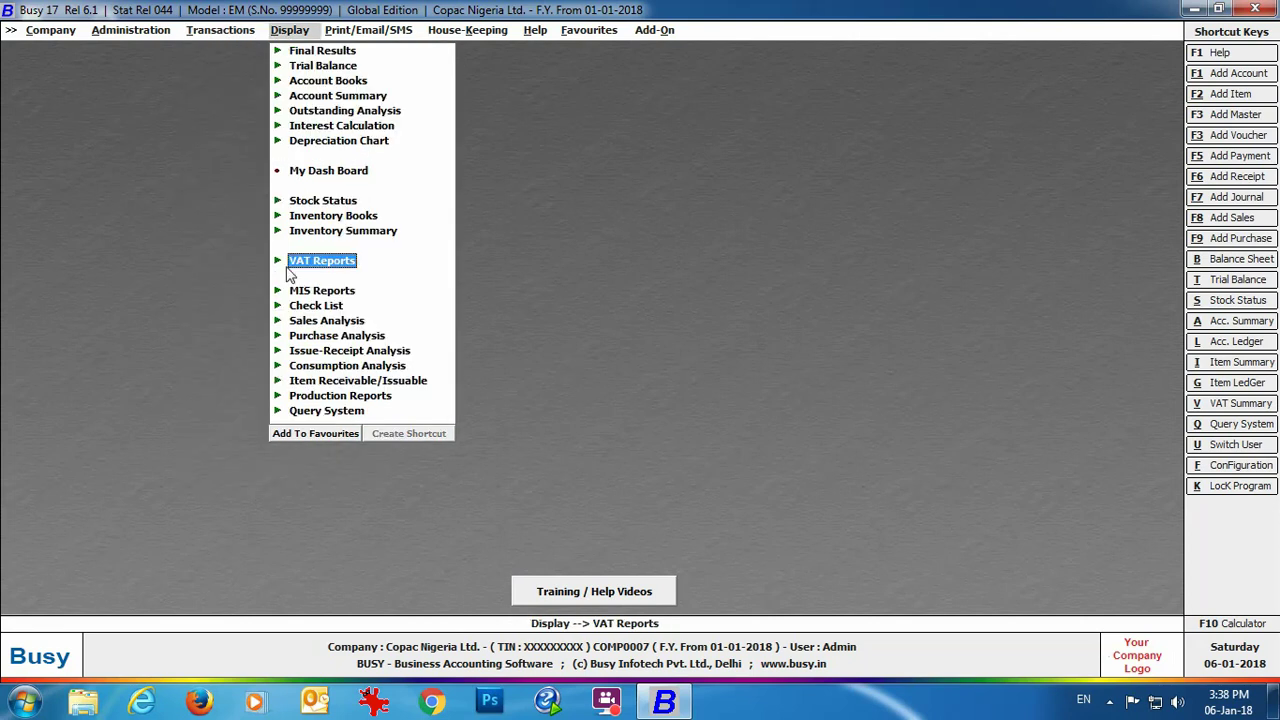
click(334, 264)
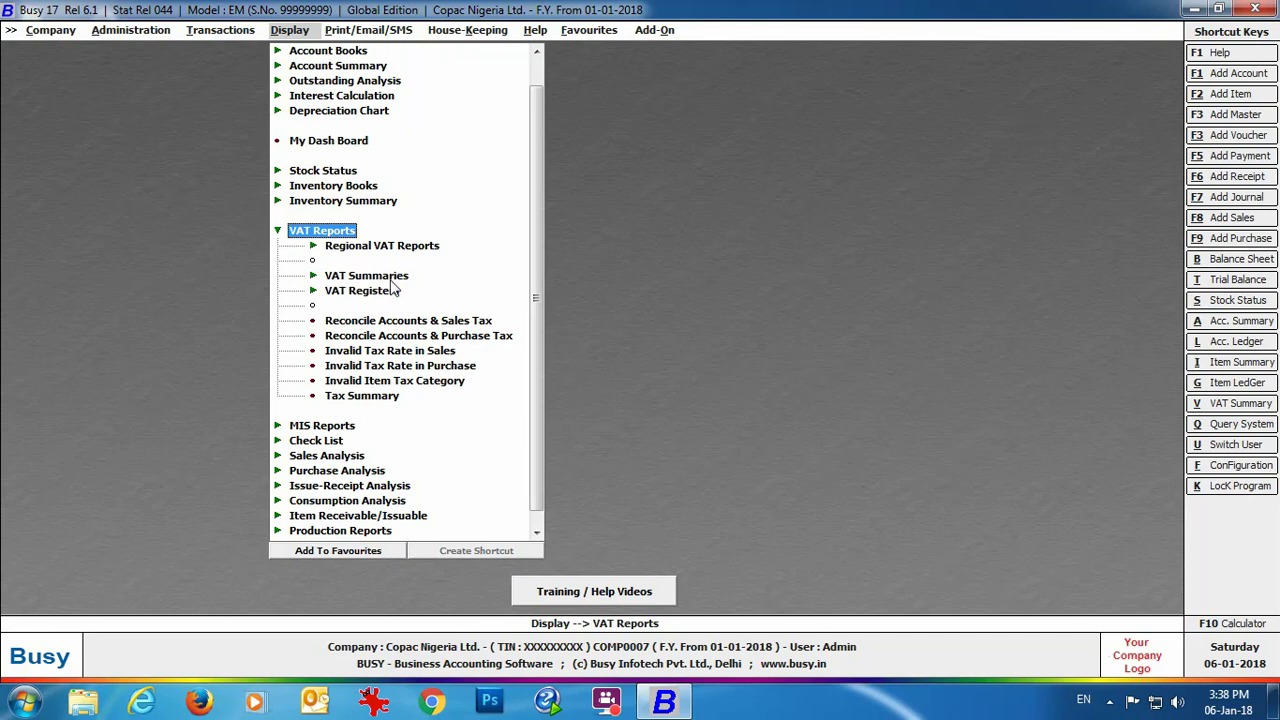
click(370, 276)
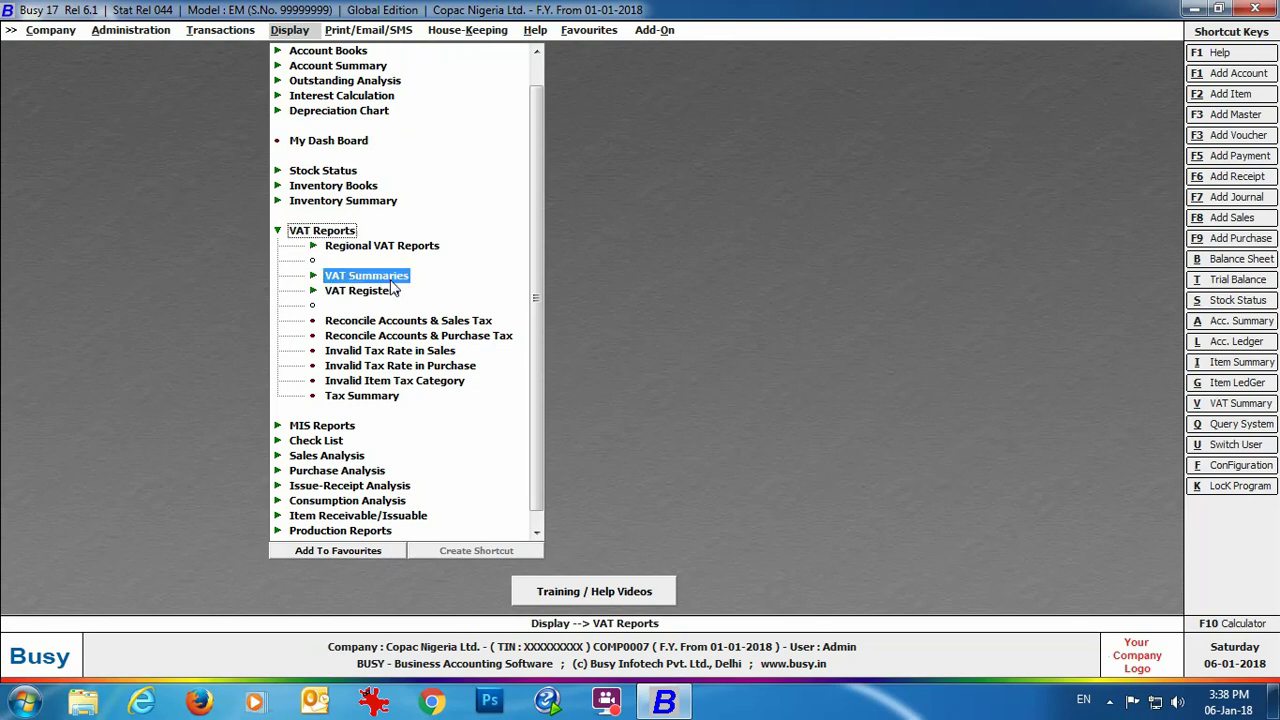
click(428, 233)
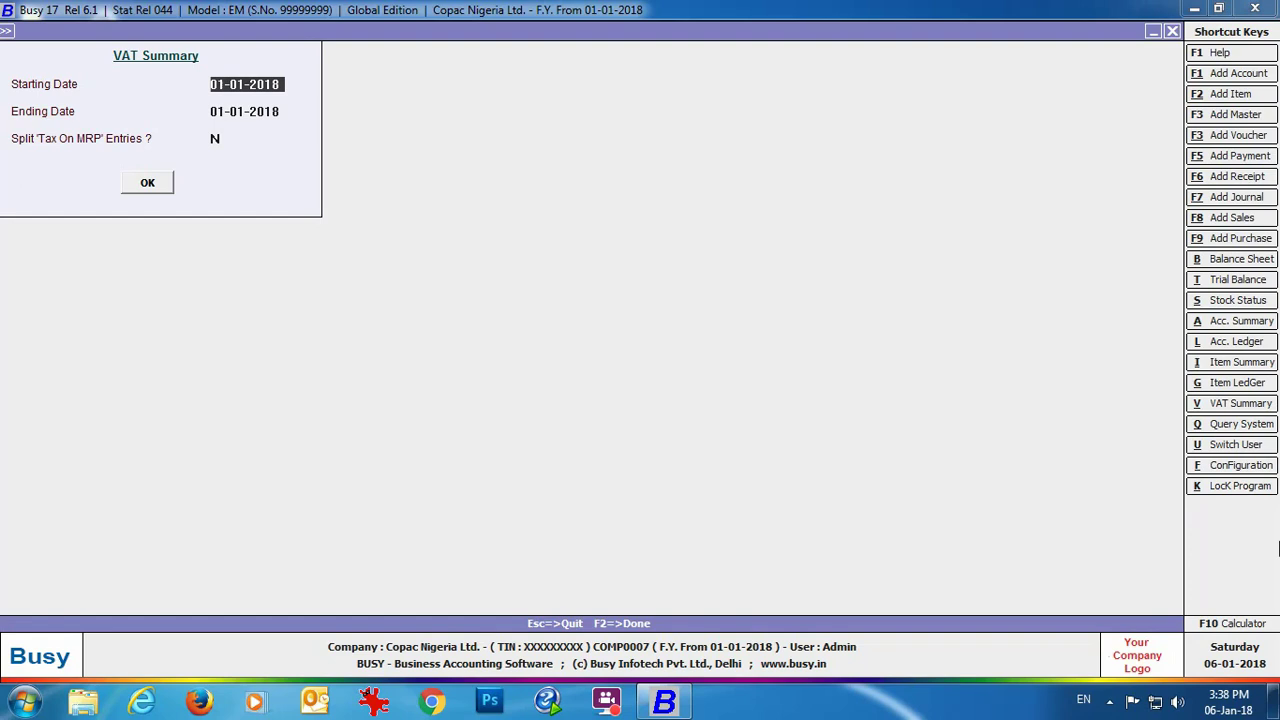
key(Return)
text(31-01)
key(Return)
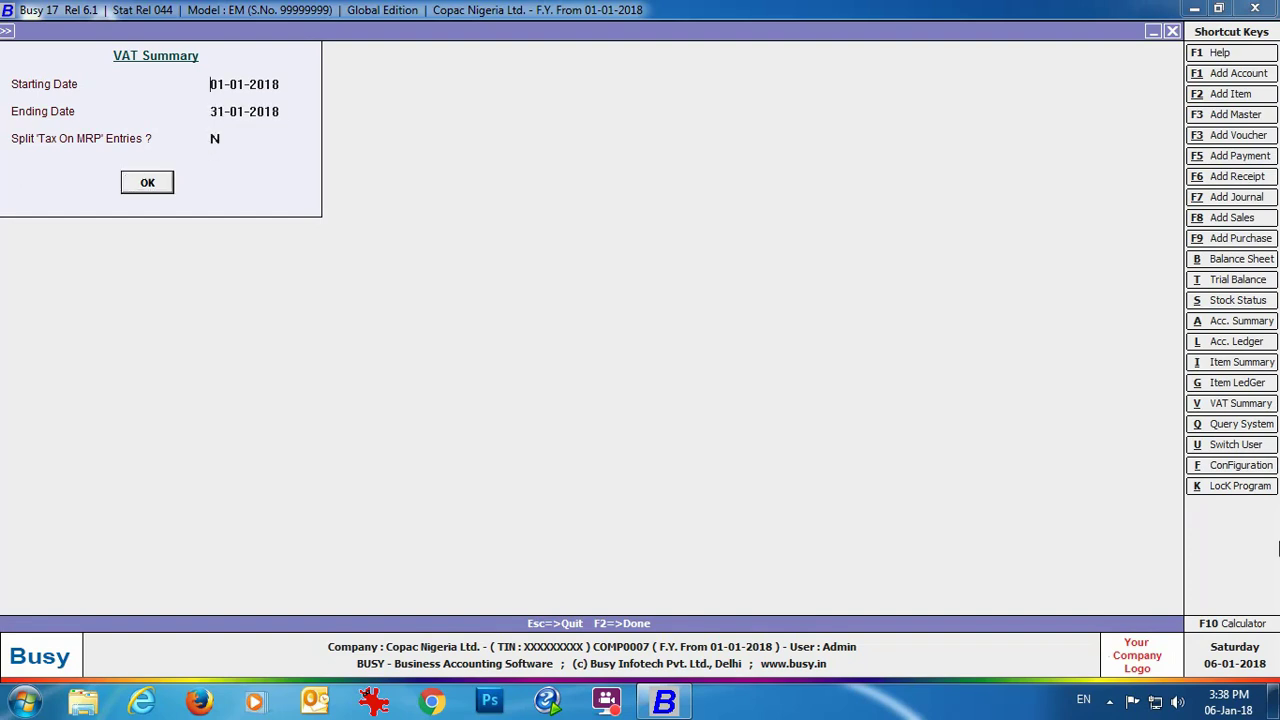
key(Return)
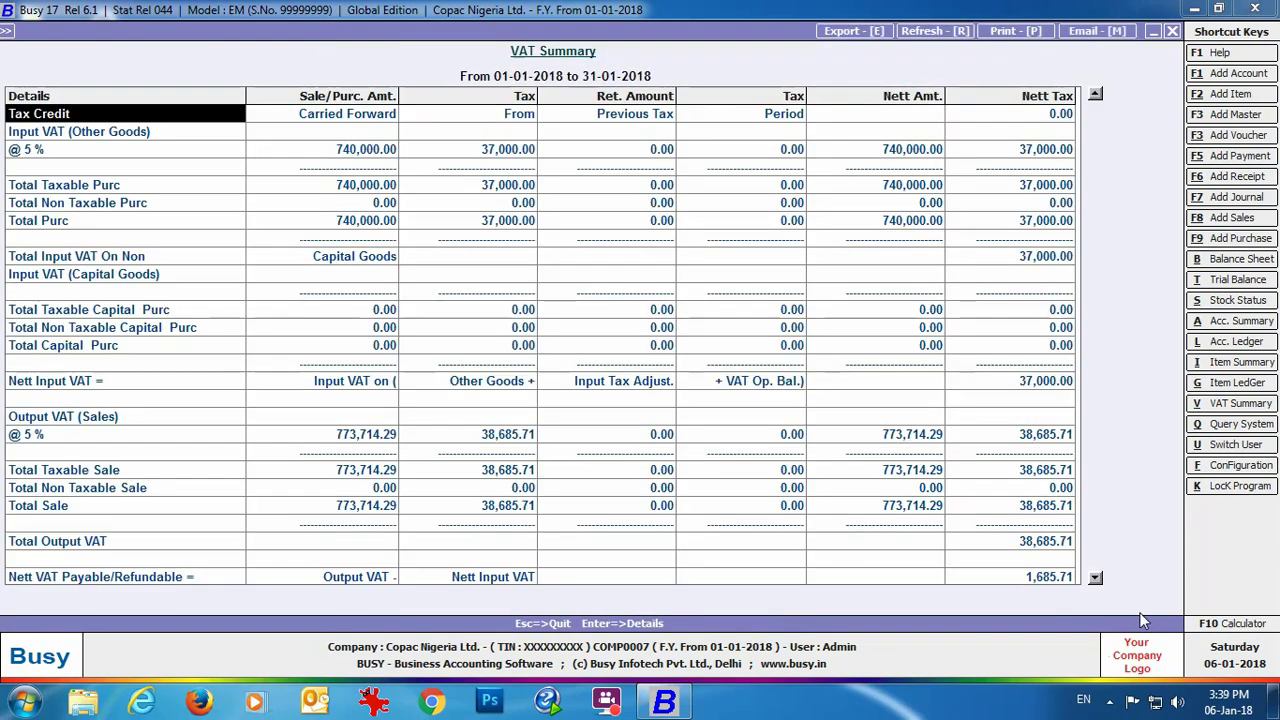
Step: Highlight the Nett Input VAT, Total Output VAT and Nett VAT Payable rows, then close the report
click(140, 386)
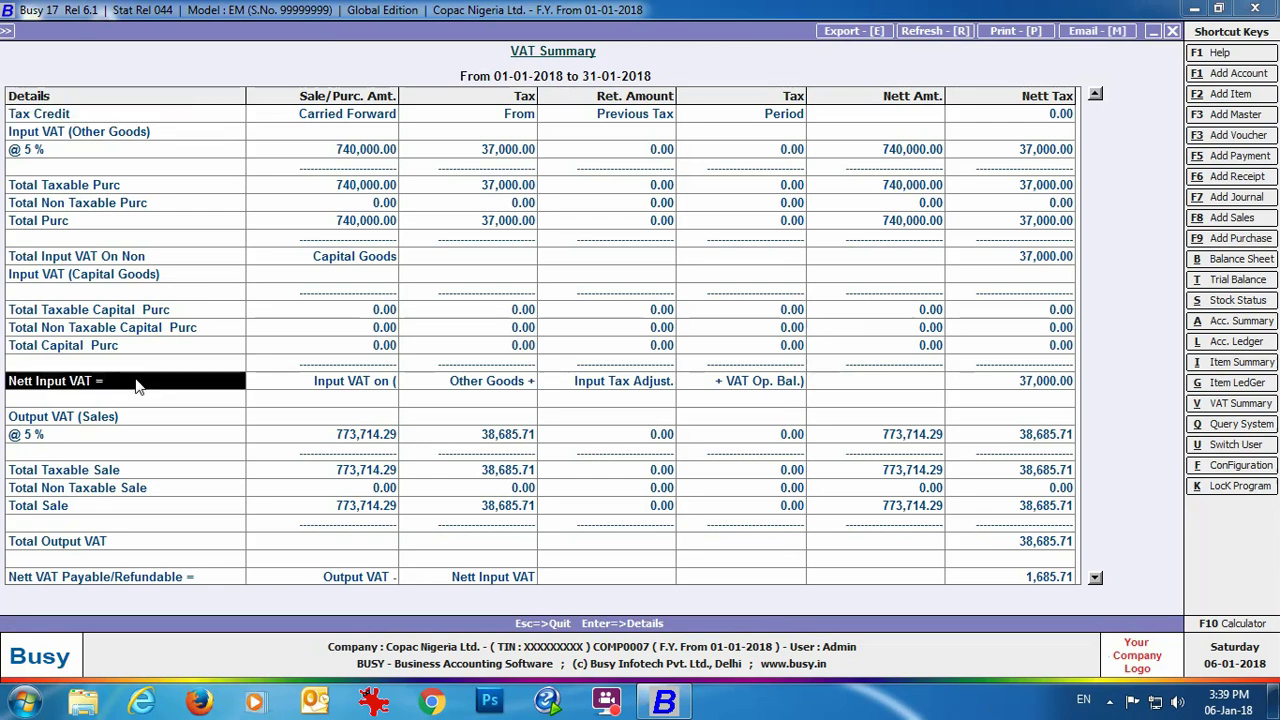
drag(140, 386, 1016, 390)
drag(83, 552, 1037, 552)
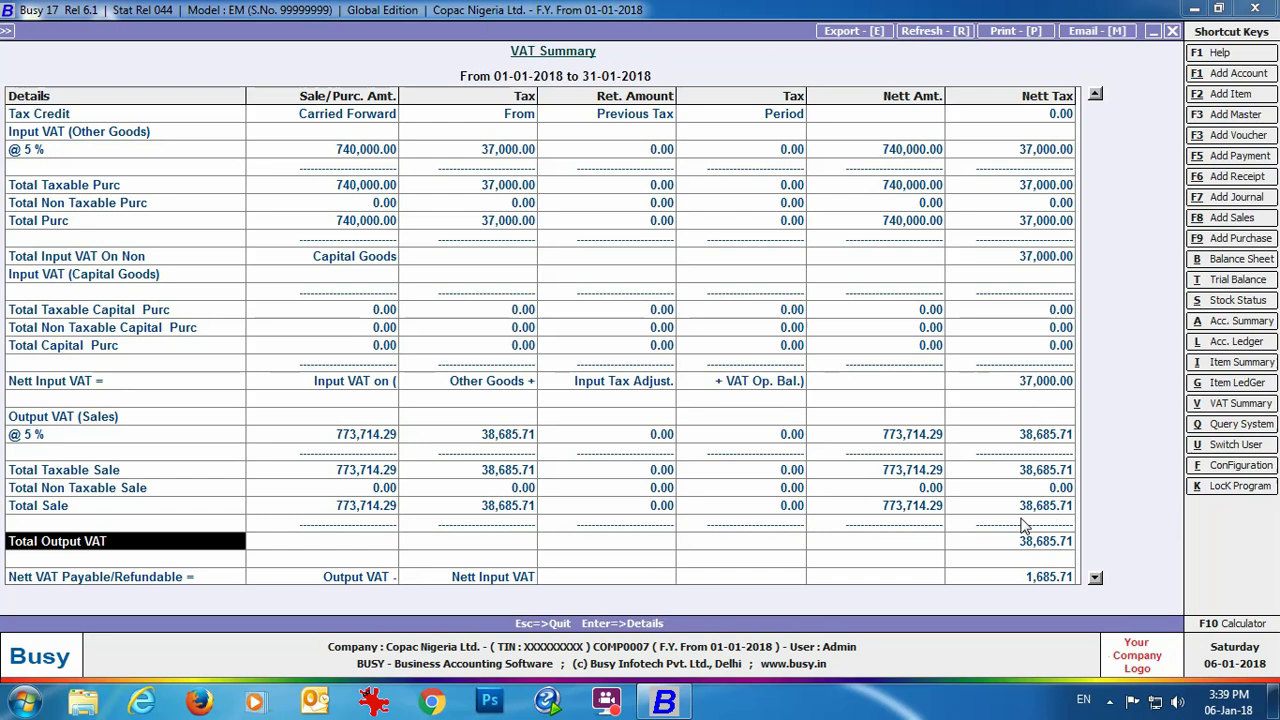
drag(155, 580, 631, 598)
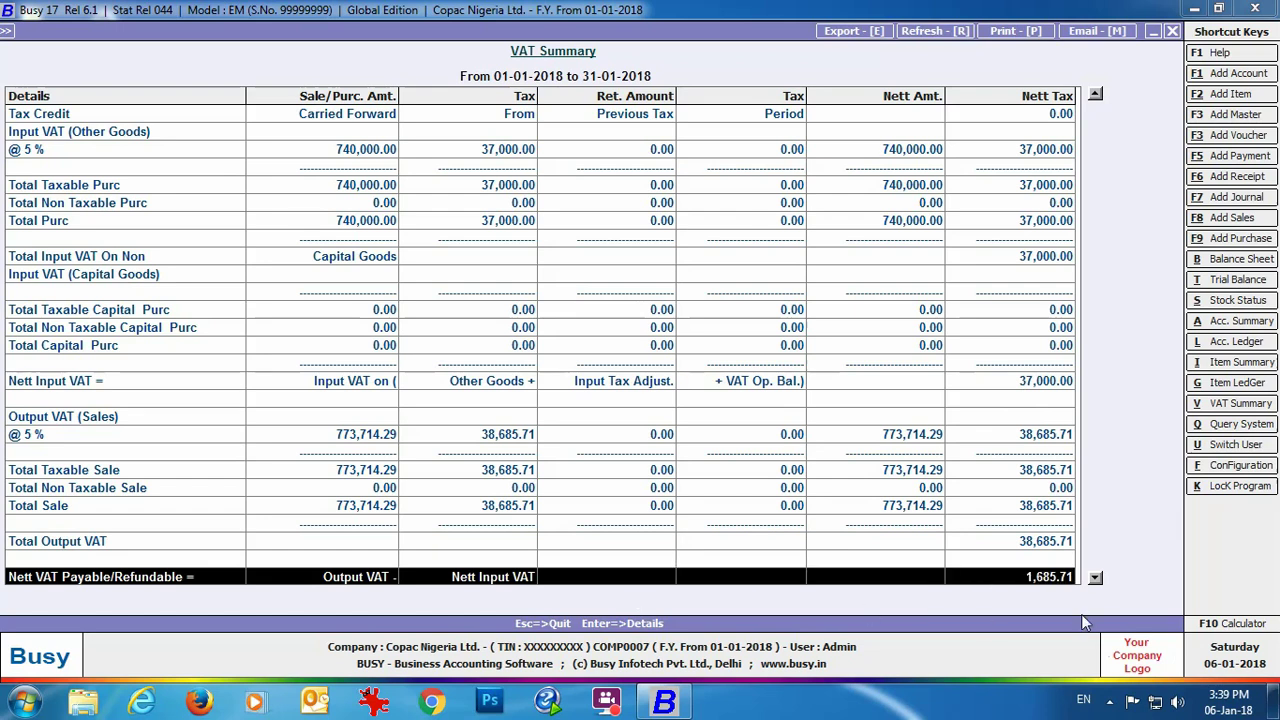
click(1172, 31)
click(1174, 34)
click(220, 30)
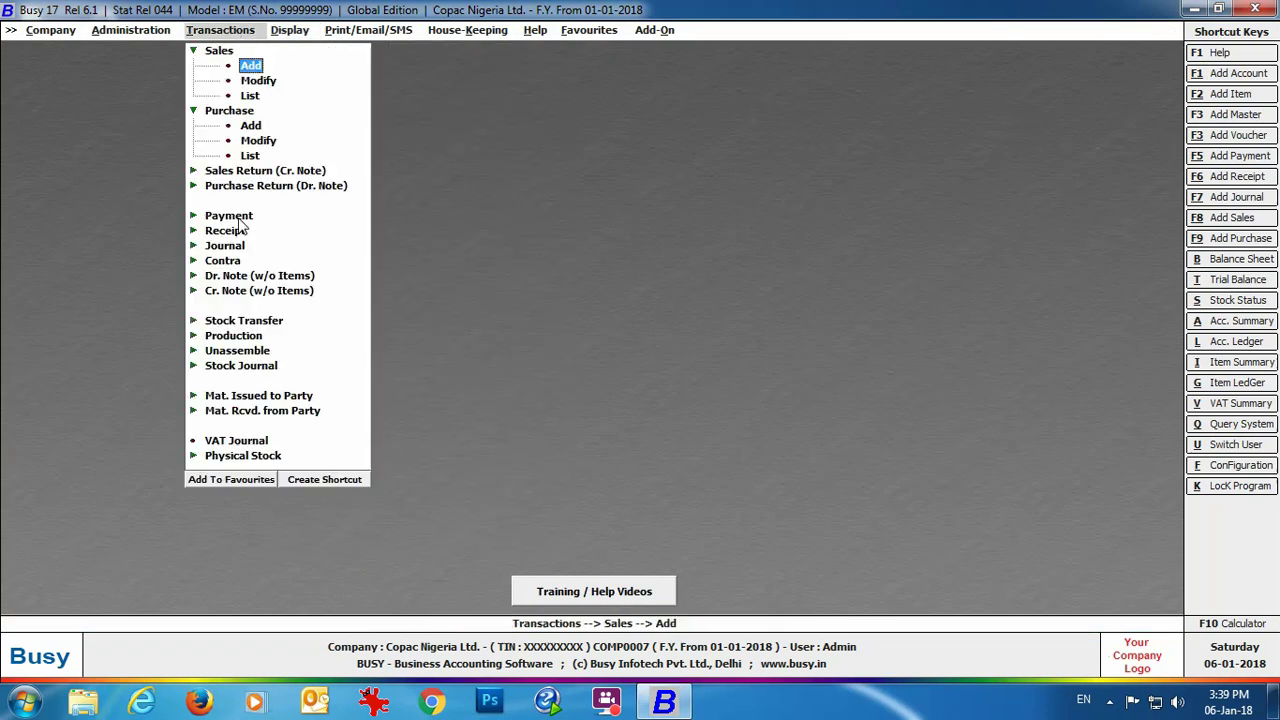
Step: Add a new Main-series payment voucher dated 31-01-2018
click(229, 215)
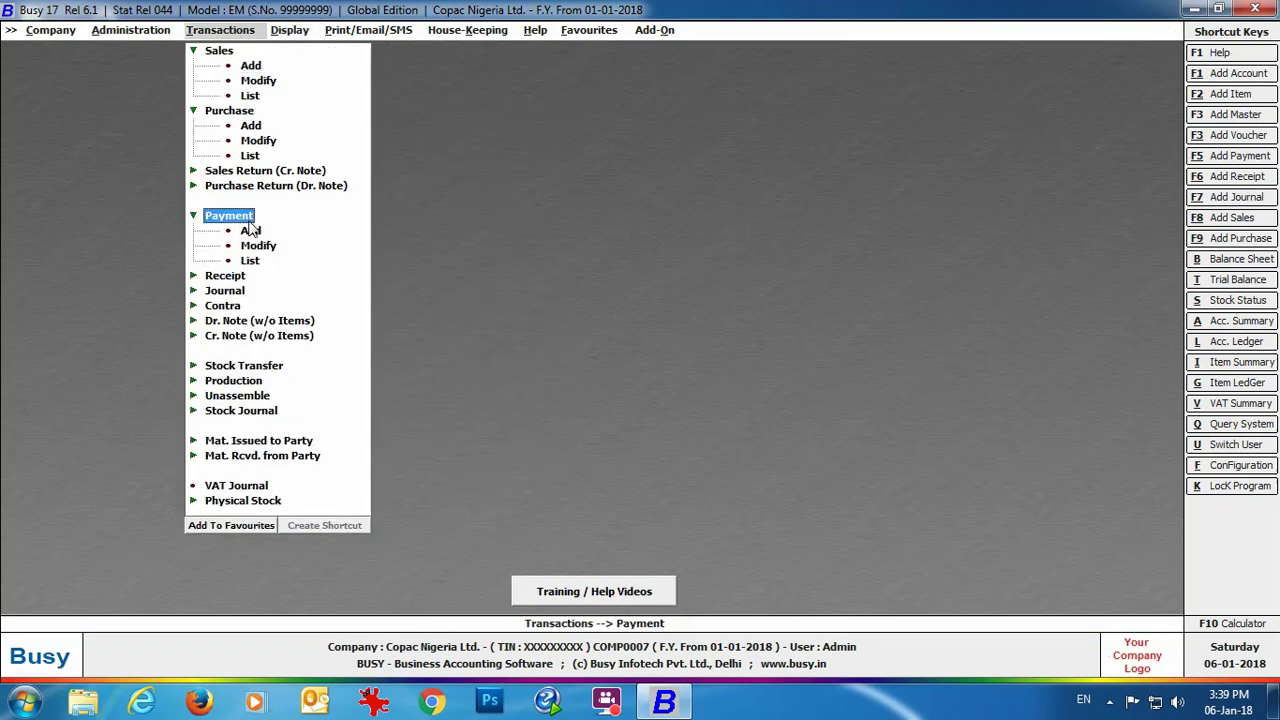
click(250, 230)
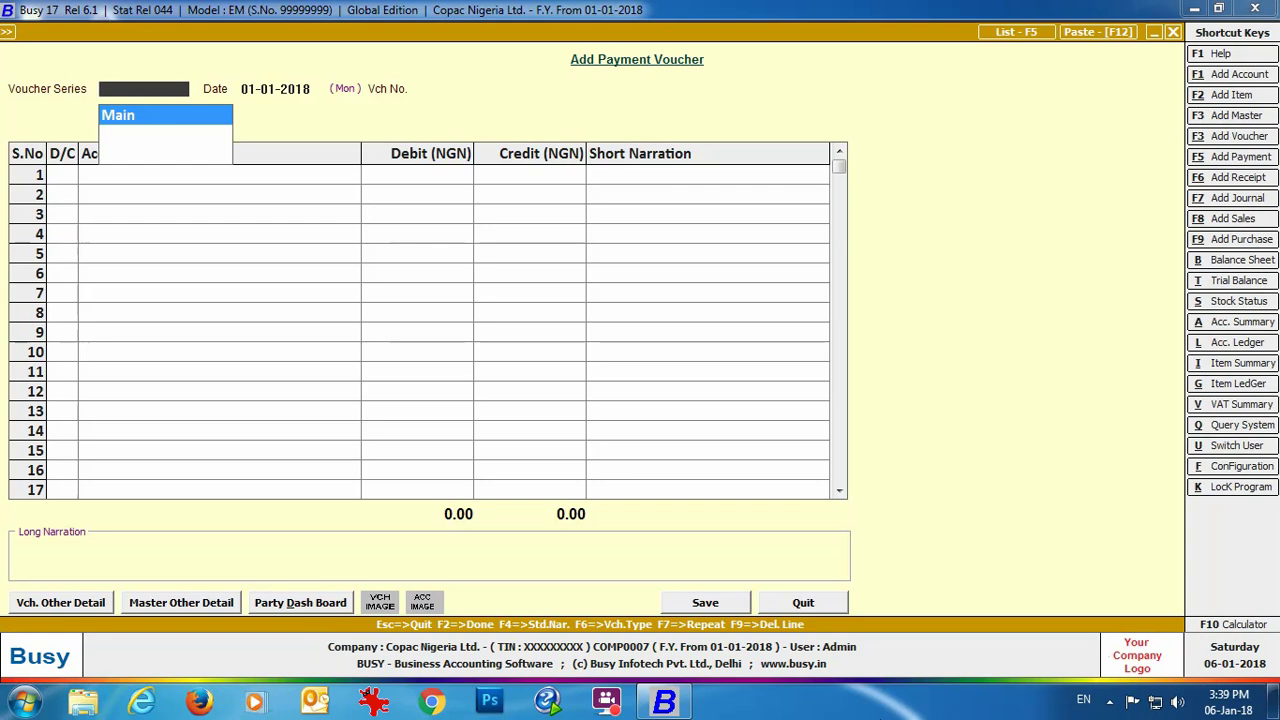
key(Return)
text(31-01)
key(Return)
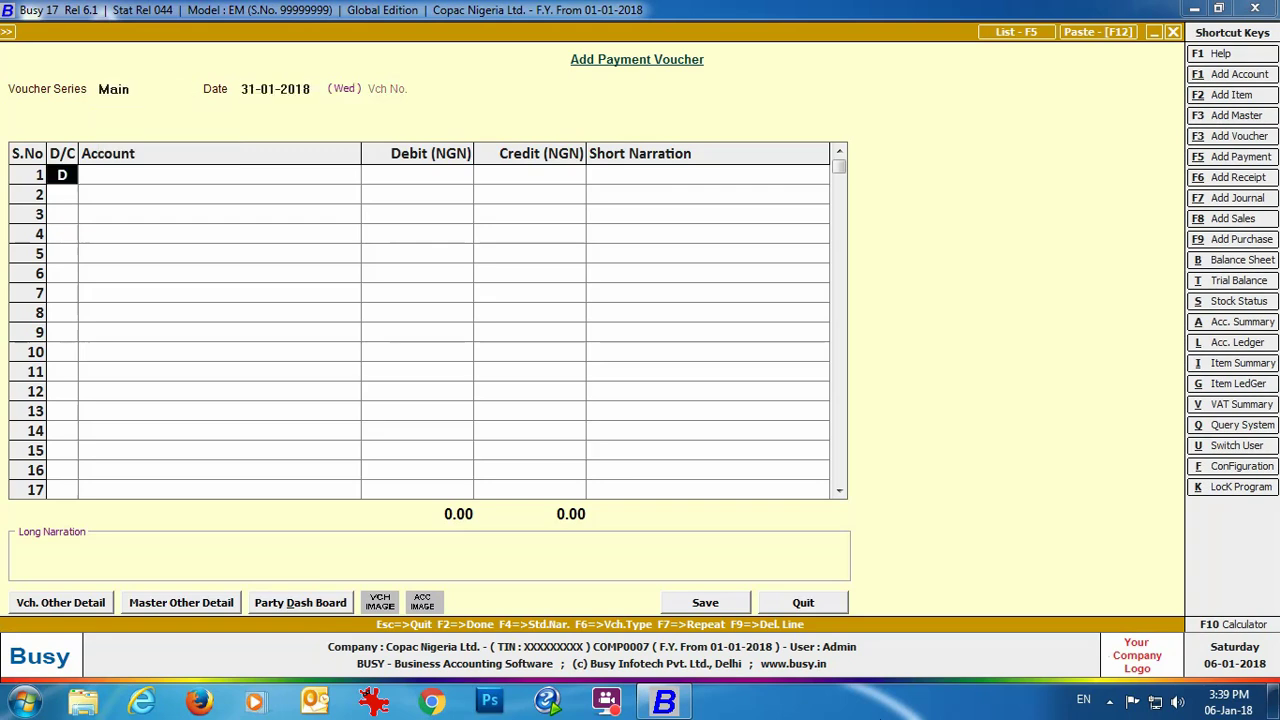